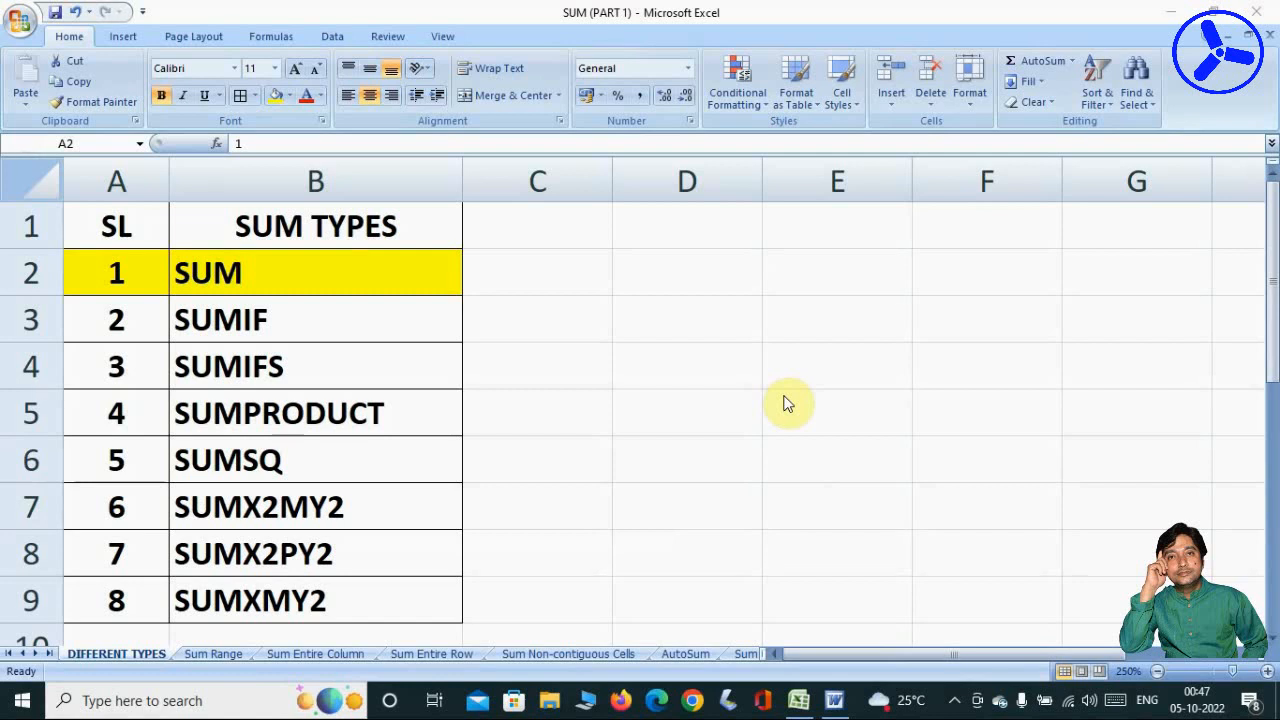
- Open the Sum Range sheet and select cell D2 under the TOTAL MARKS heading
key("Right")
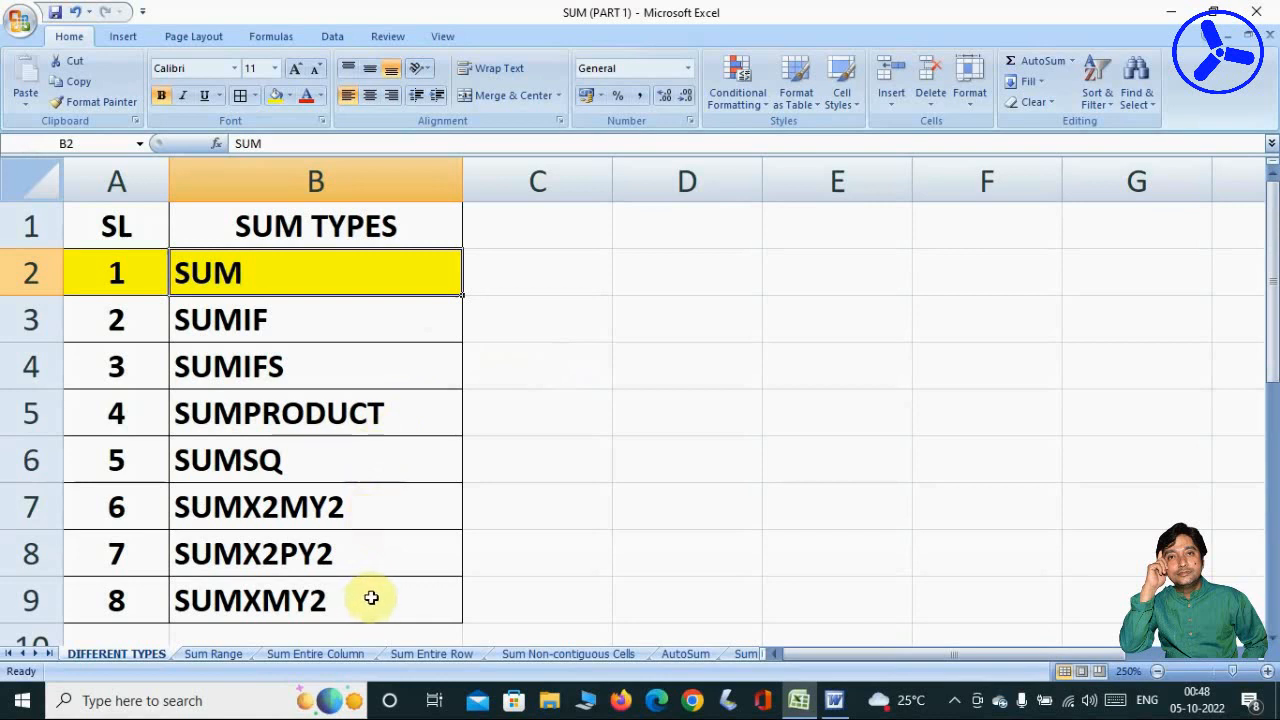
left_click(212, 658)
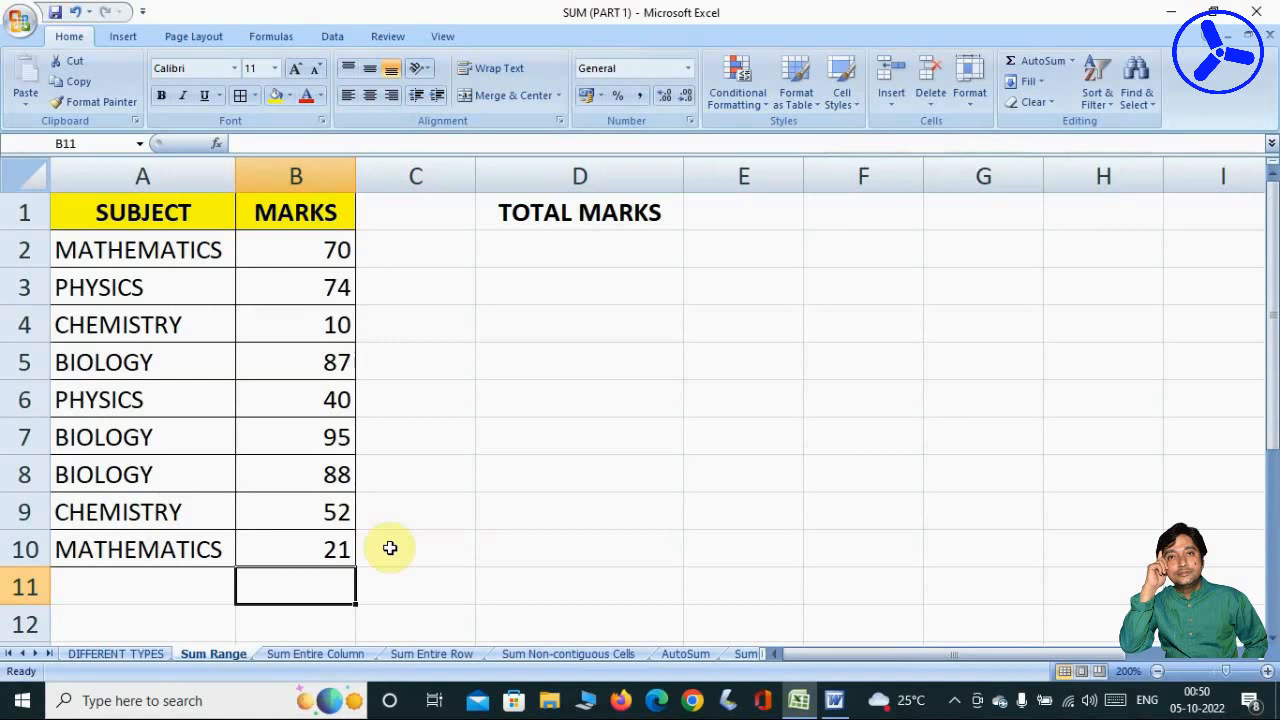
left_click(536, 257)
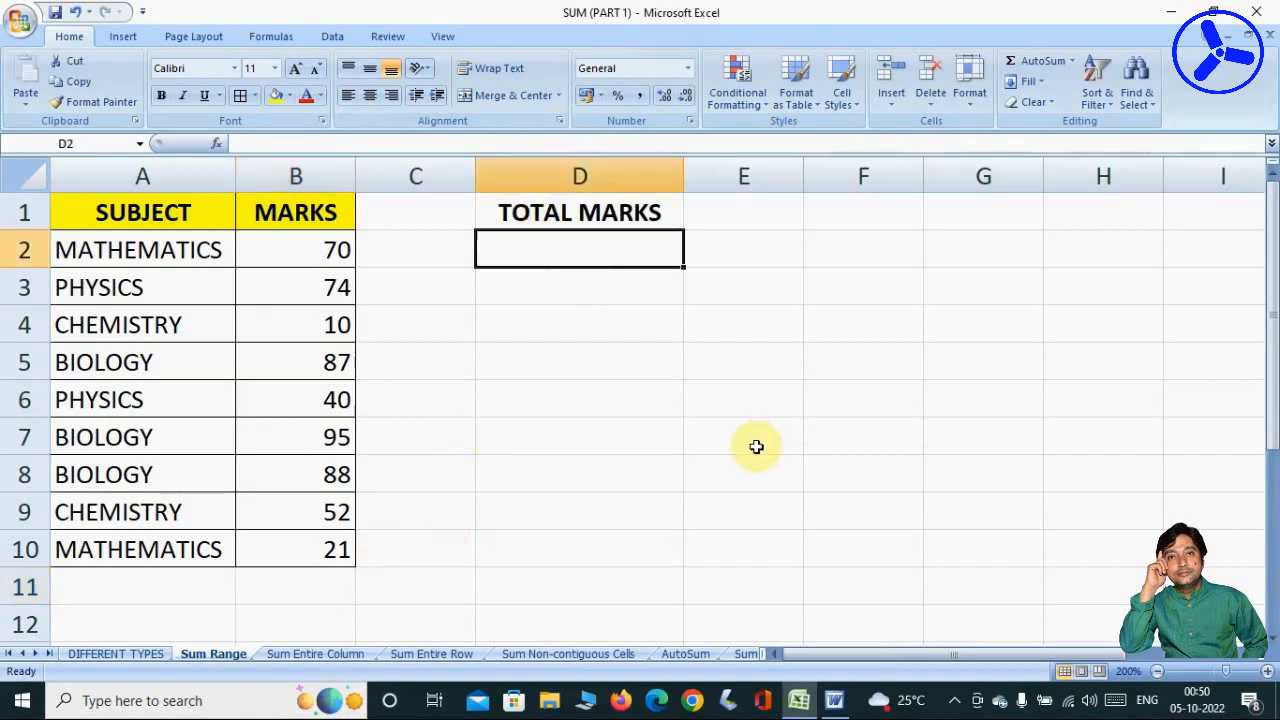
- Total the marks B2:B10 in cell B11 with AutoSum
left_click(291, 593)
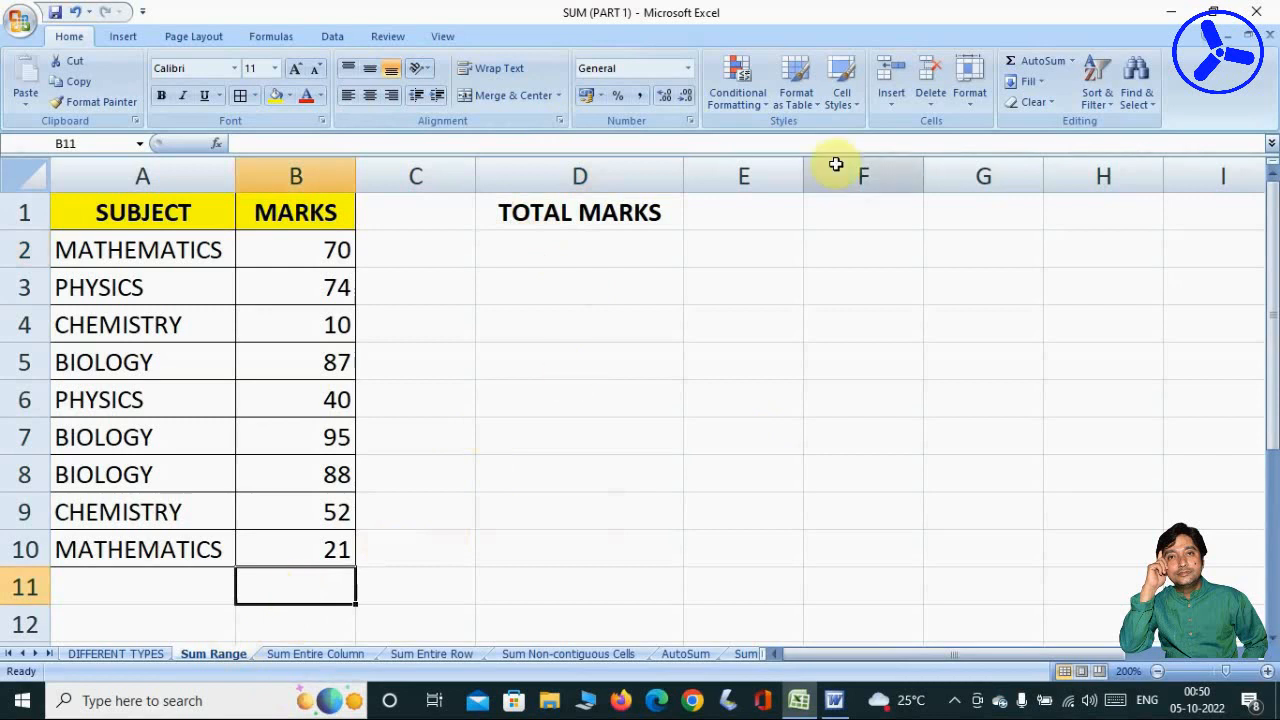
left_click(1036, 66)
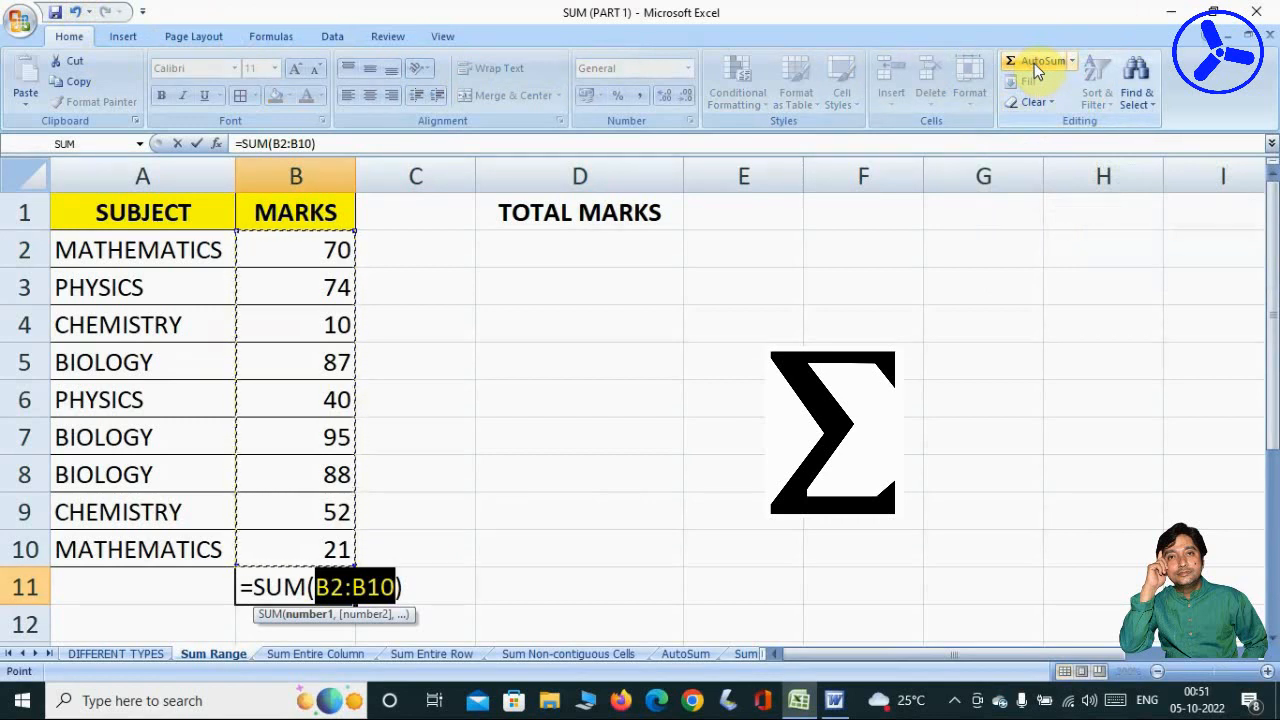
key("Return")
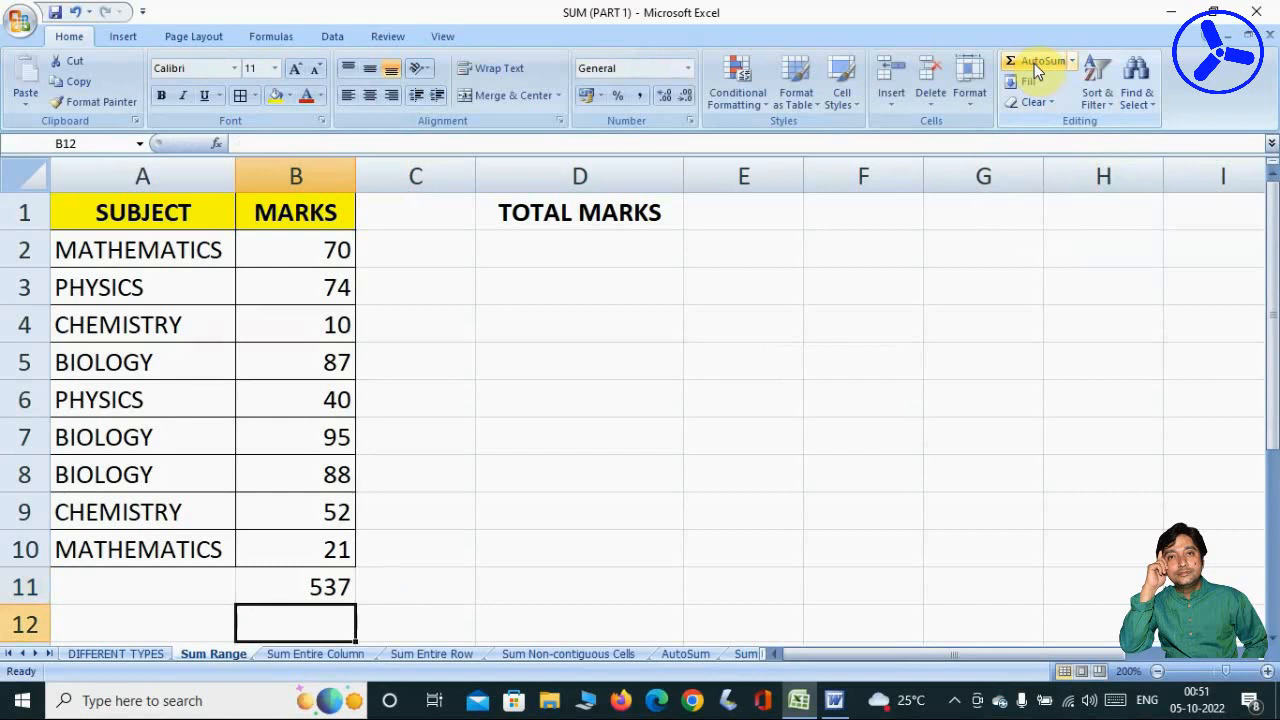
- Clear the AutoSum formula from cell B11 below the marks
key("Up")
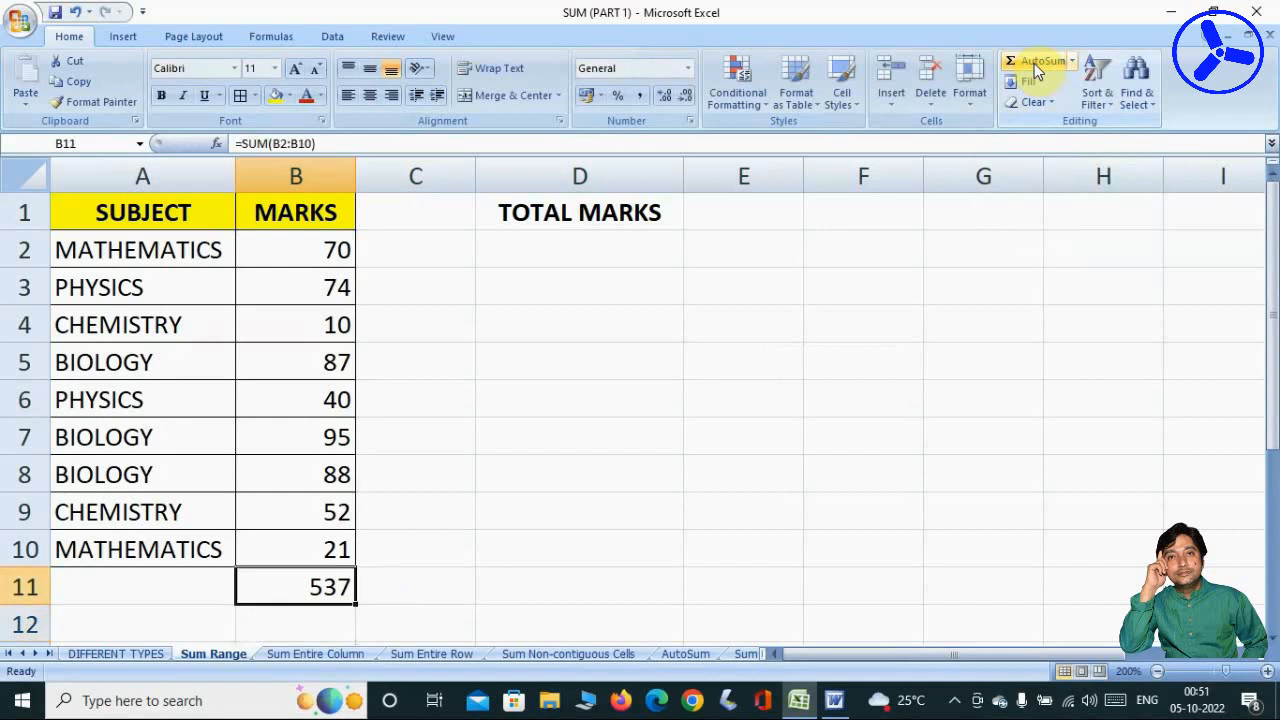
type("=")
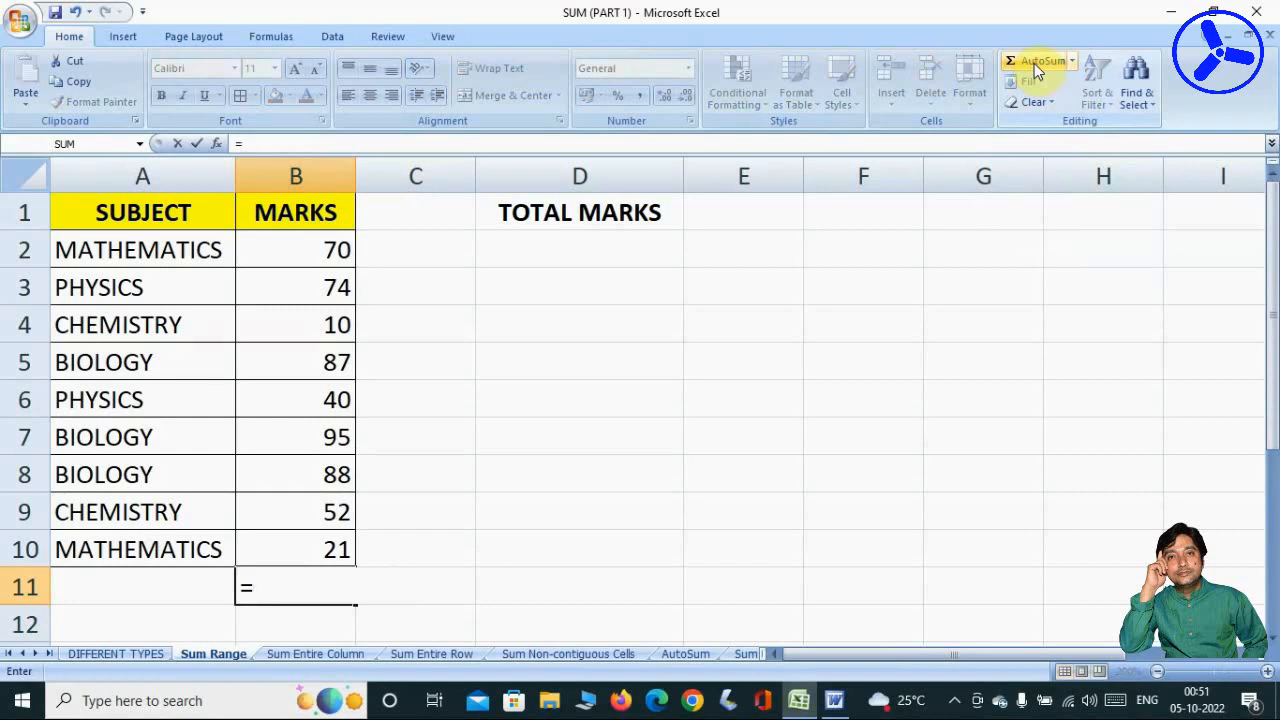
key("BackSpace")
- Enter the formula =SUM(B2:B10) in cell D2 under TOTAL MARKS, picking the marks range from the sheet
key("Right")
key("Right")
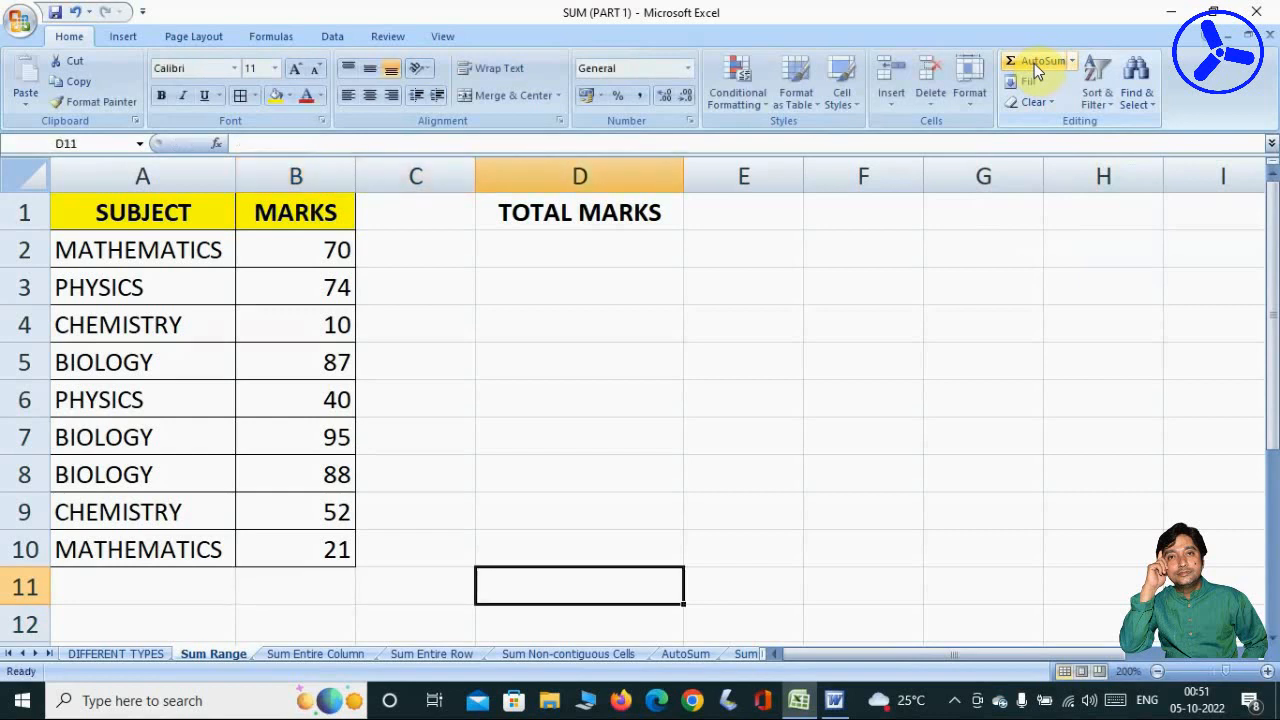
key("Up")
key("Up")
key("Up")
key("Up")
key("Up")
key("Up")
key("Up")
key("Up")
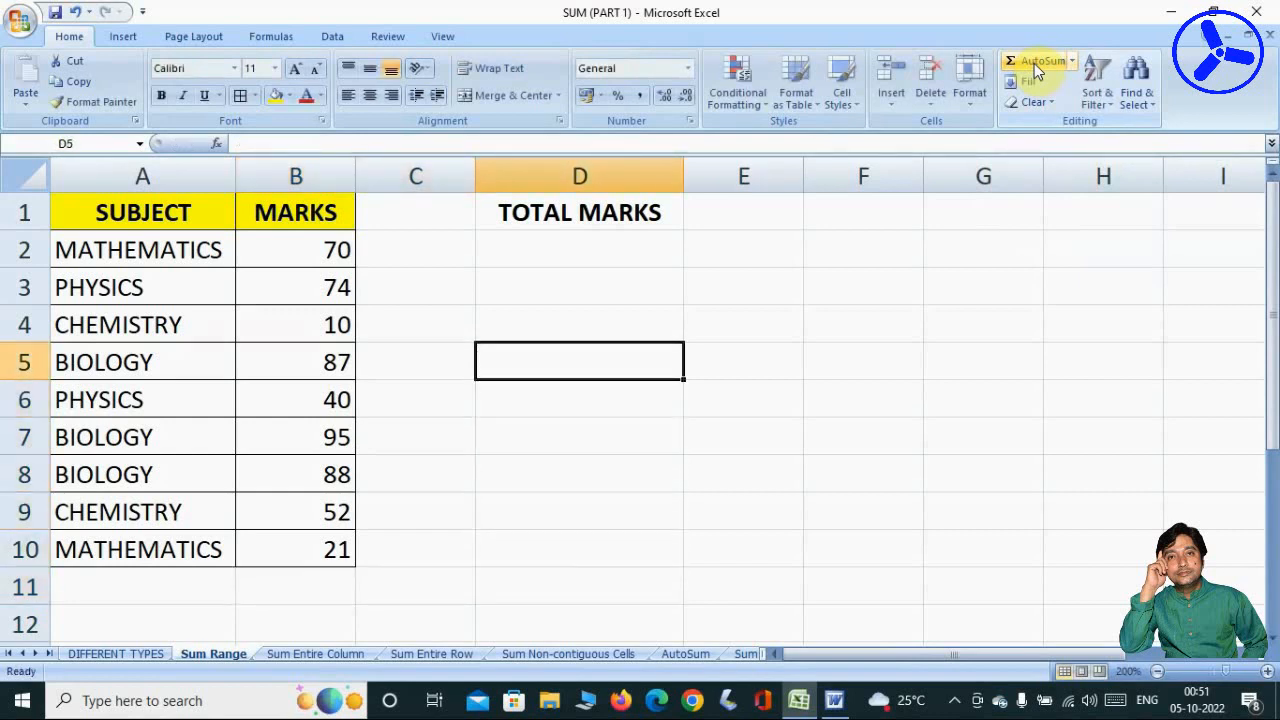
key("Up")
type("=SUM")
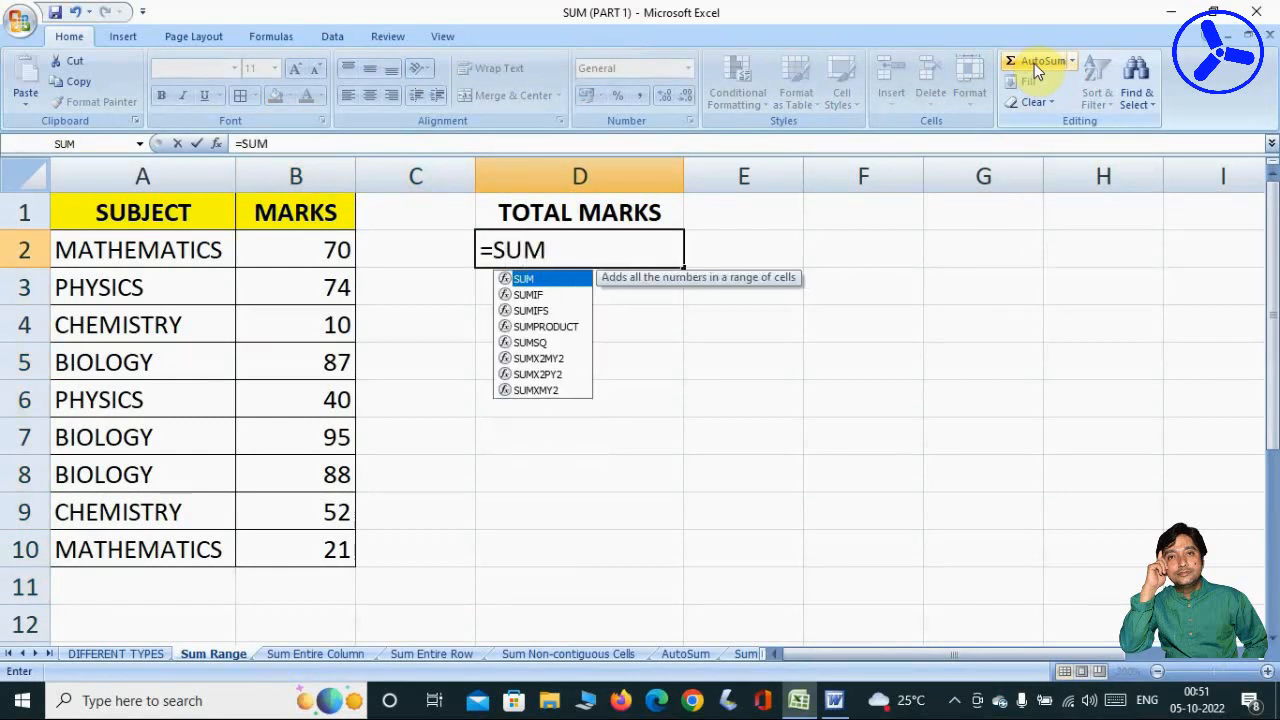
type("(")
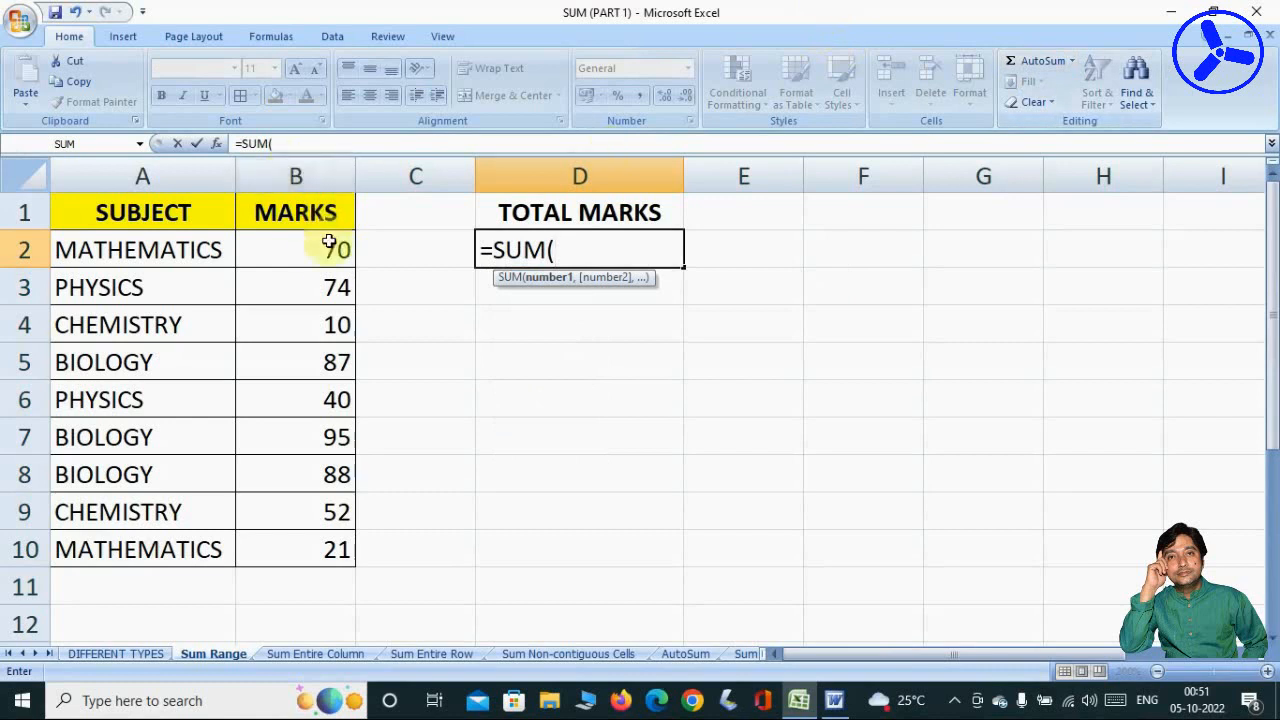
left_click_drag(303, 248, 297, 540)
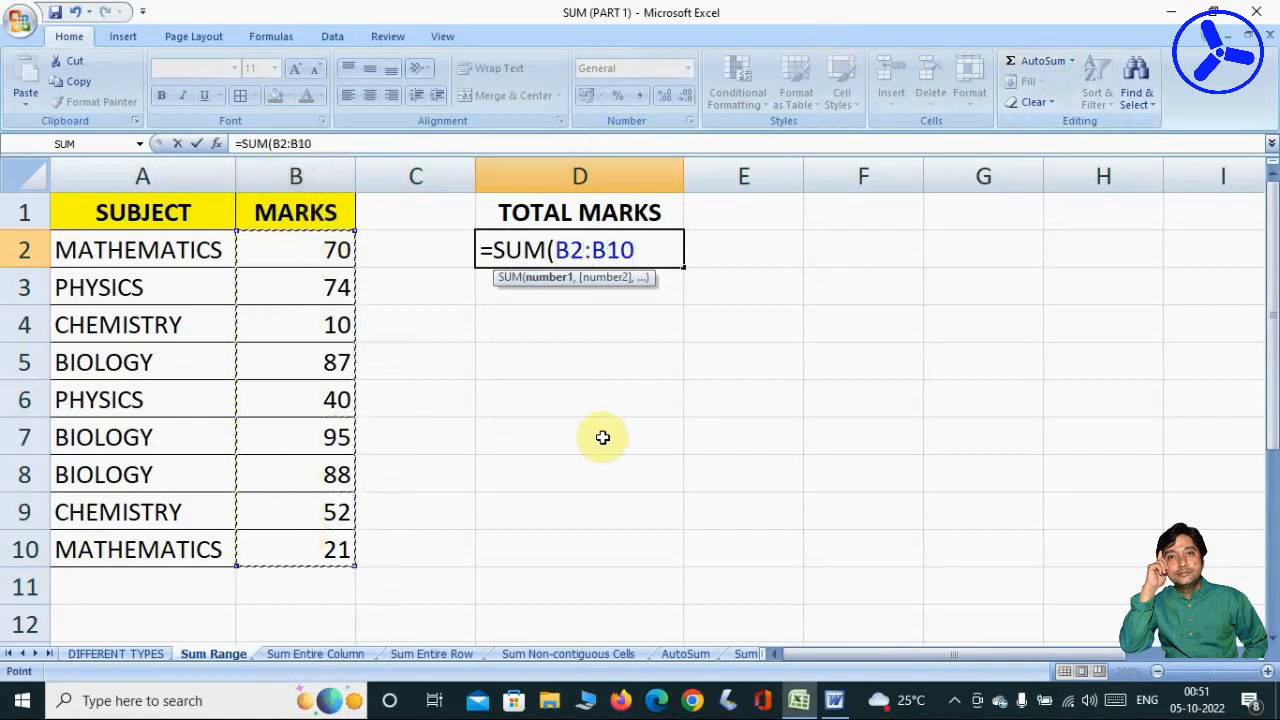
type(")")
key("Return")
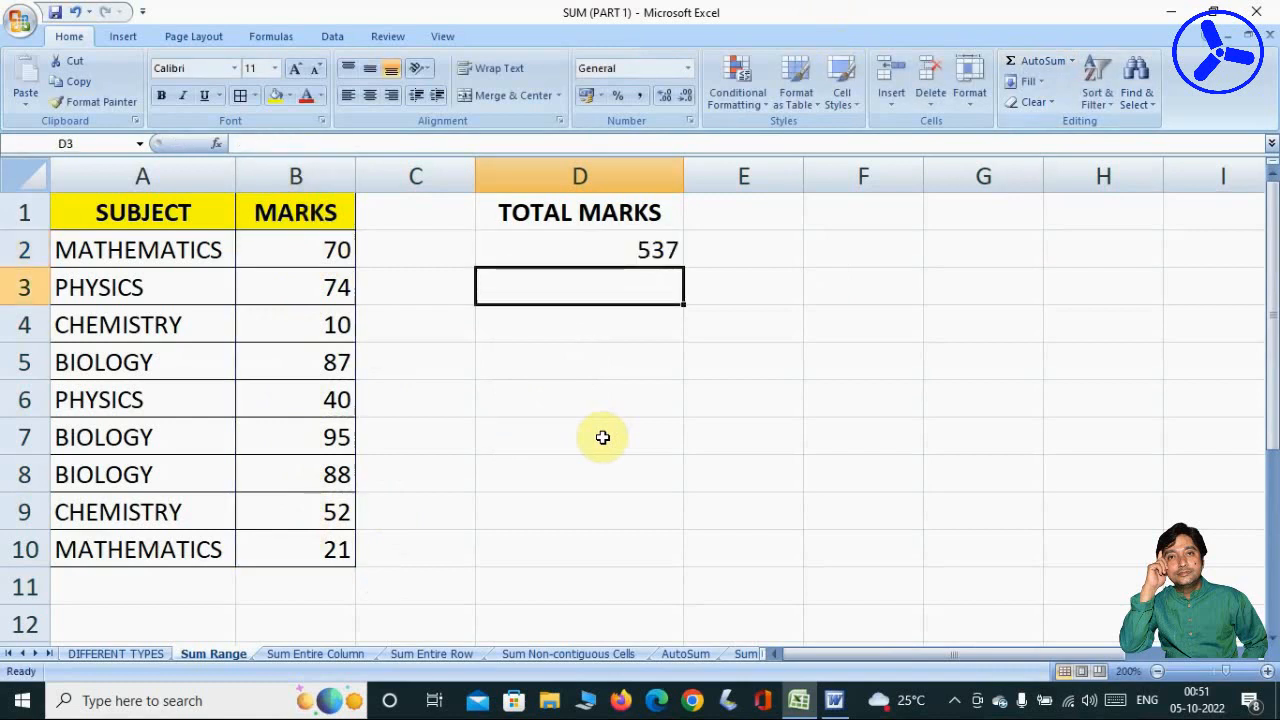
- Enter =B2+B3+B4+B5+B6+B7+B8+B9+B10 in cell D3 to add the marks cell by cell
type("=")
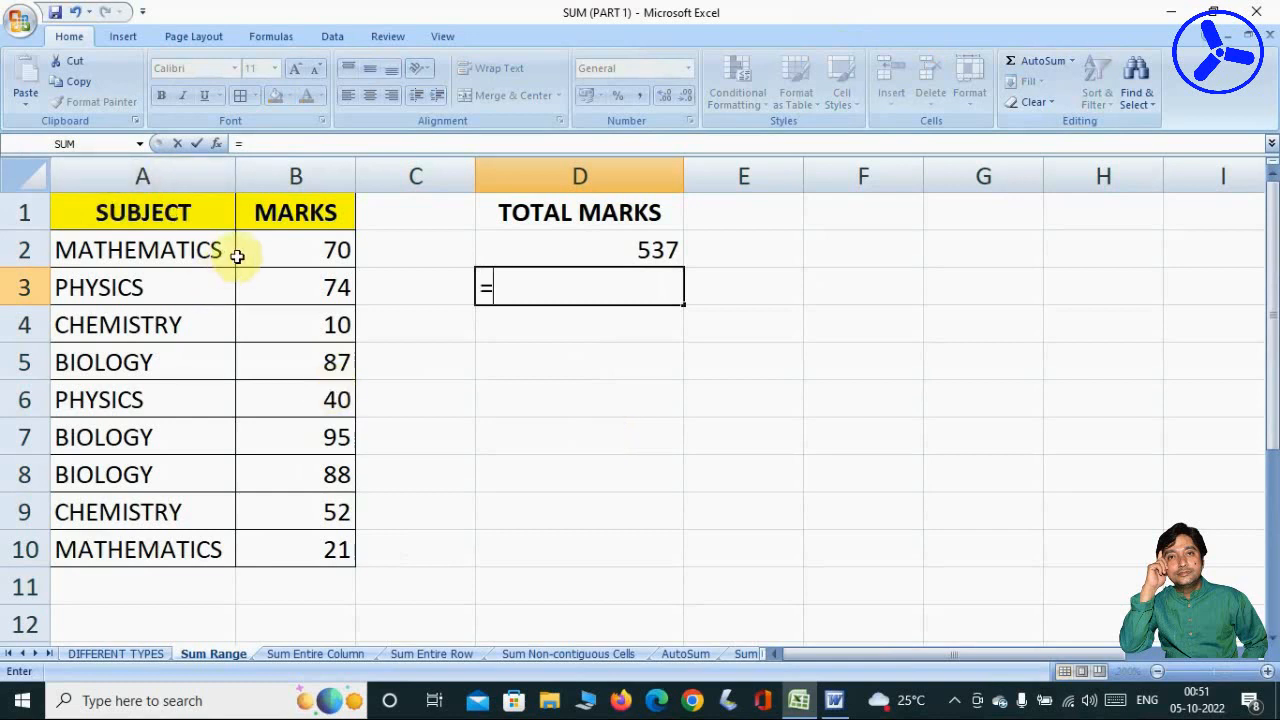
left_click(283, 255)
type("+")
left_click(297, 285)
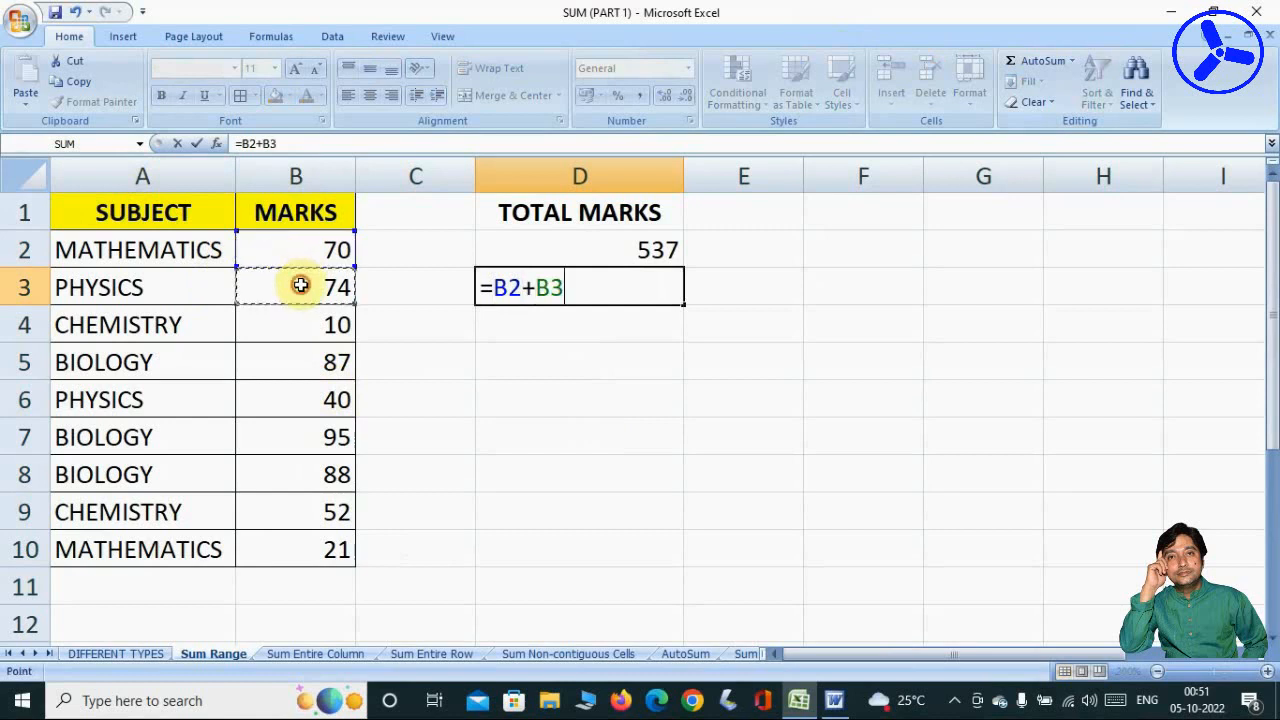
type("+")
left_click(303, 325)
type("+")
left_click(303, 376)
type("+")
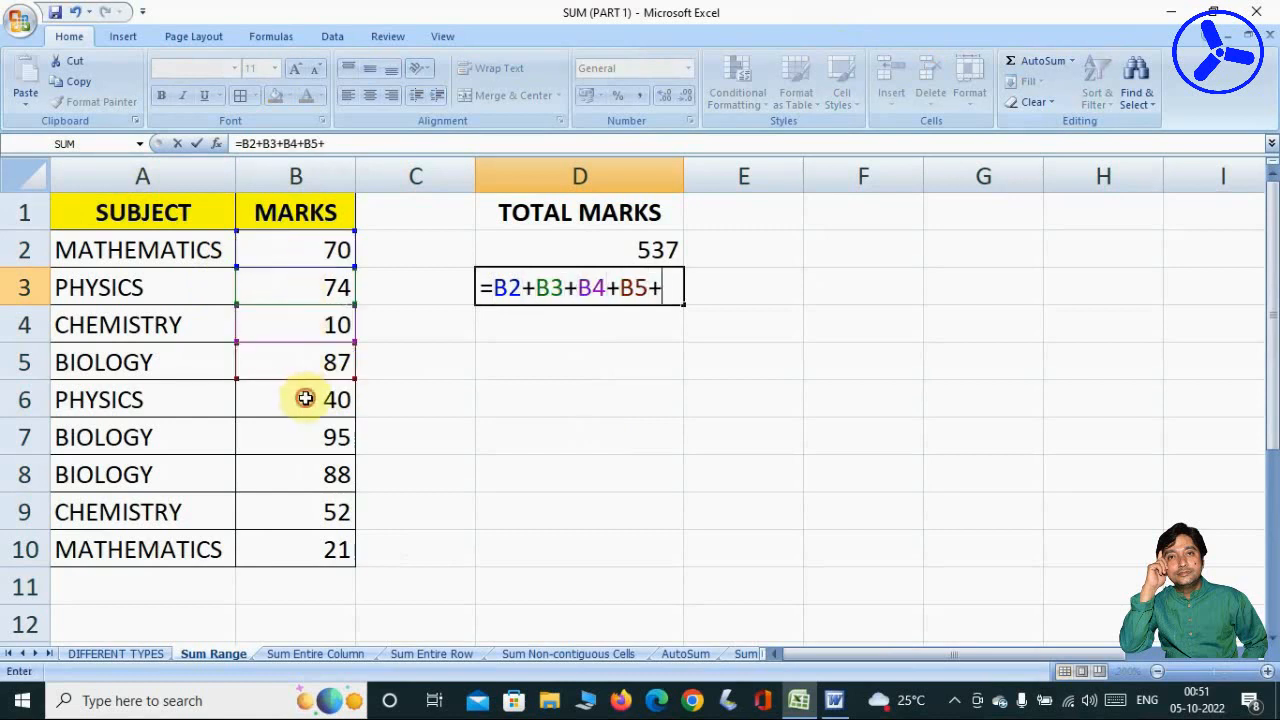
left_click(303, 400)
type("+")
left_click(303, 437)
type("+")
left_click(300, 474)
type("+")
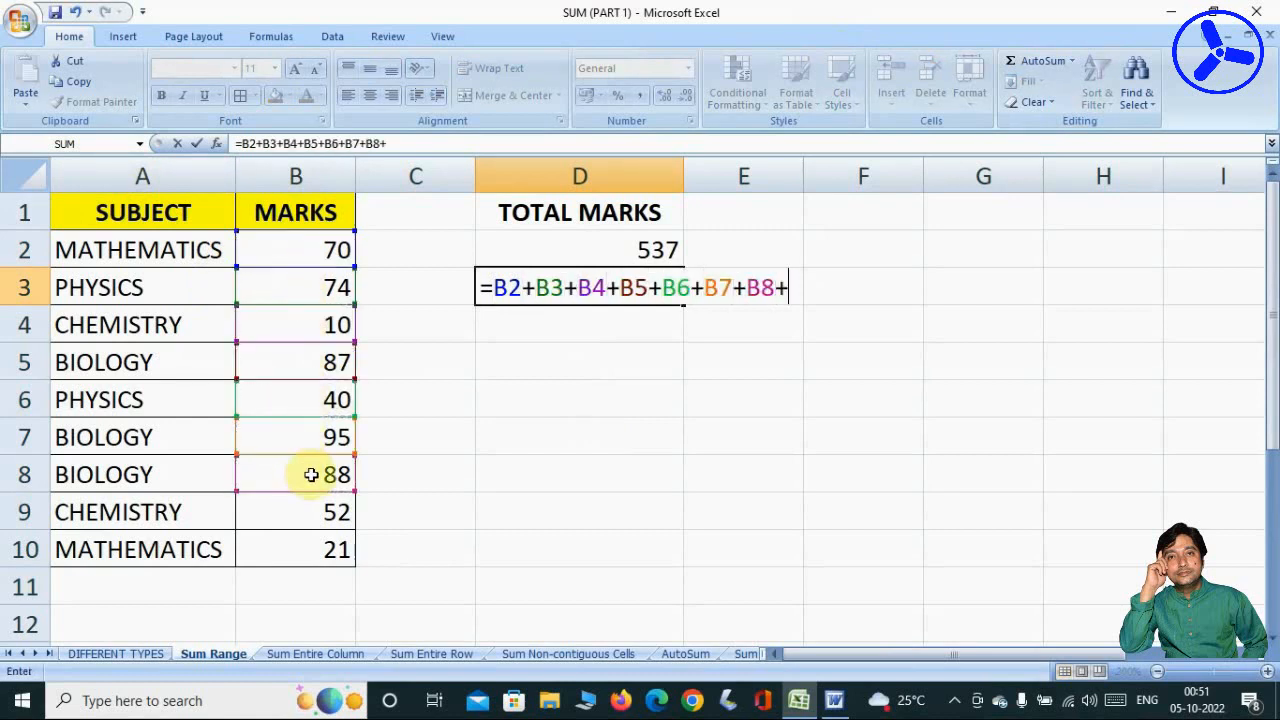
left_click(310, 525)
type("+")
left_click(306, 538)
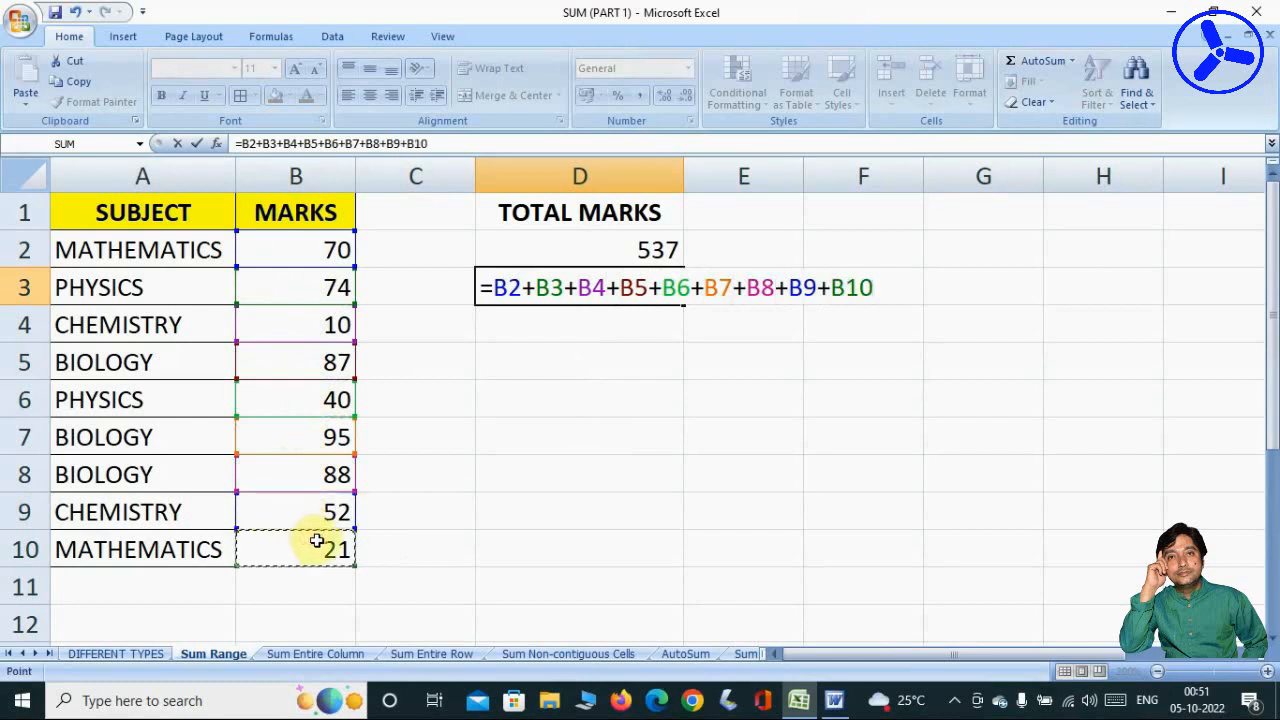
key("Return")
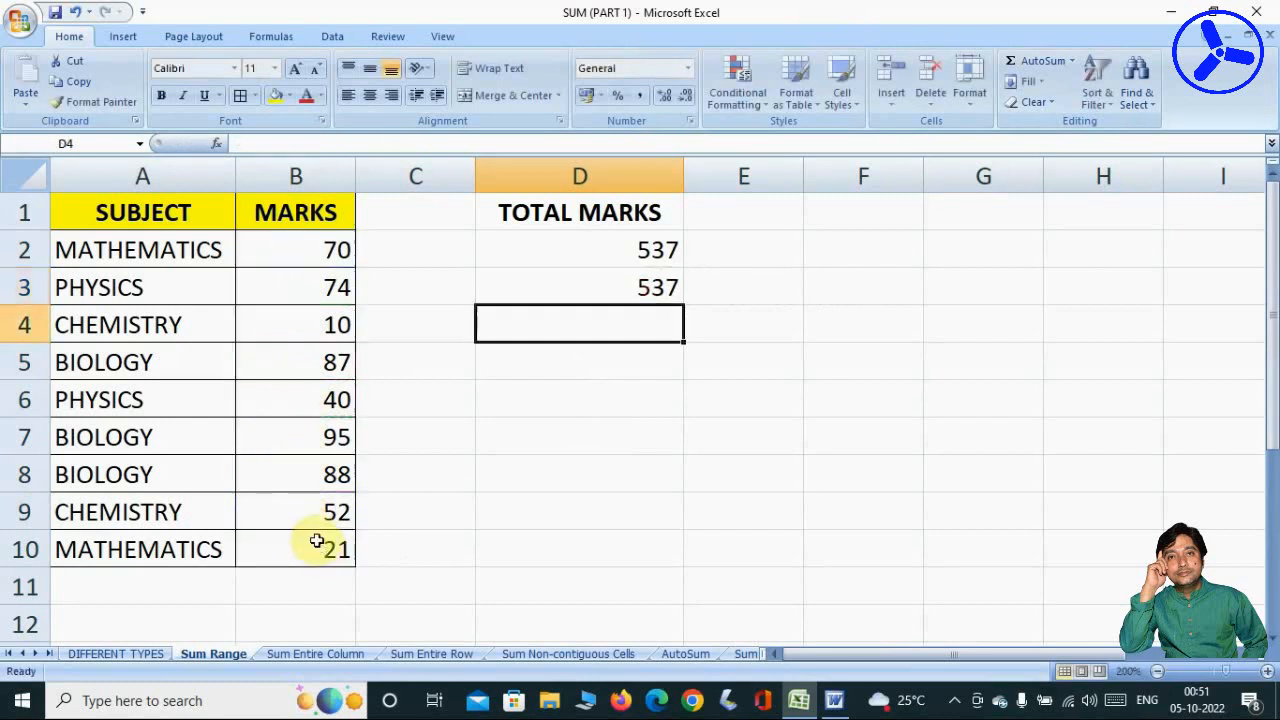
- Enter =SUM(B2:B10) in cell D4, using Extend Selection from B2 and setting B10 as the range's end cell
type("=")
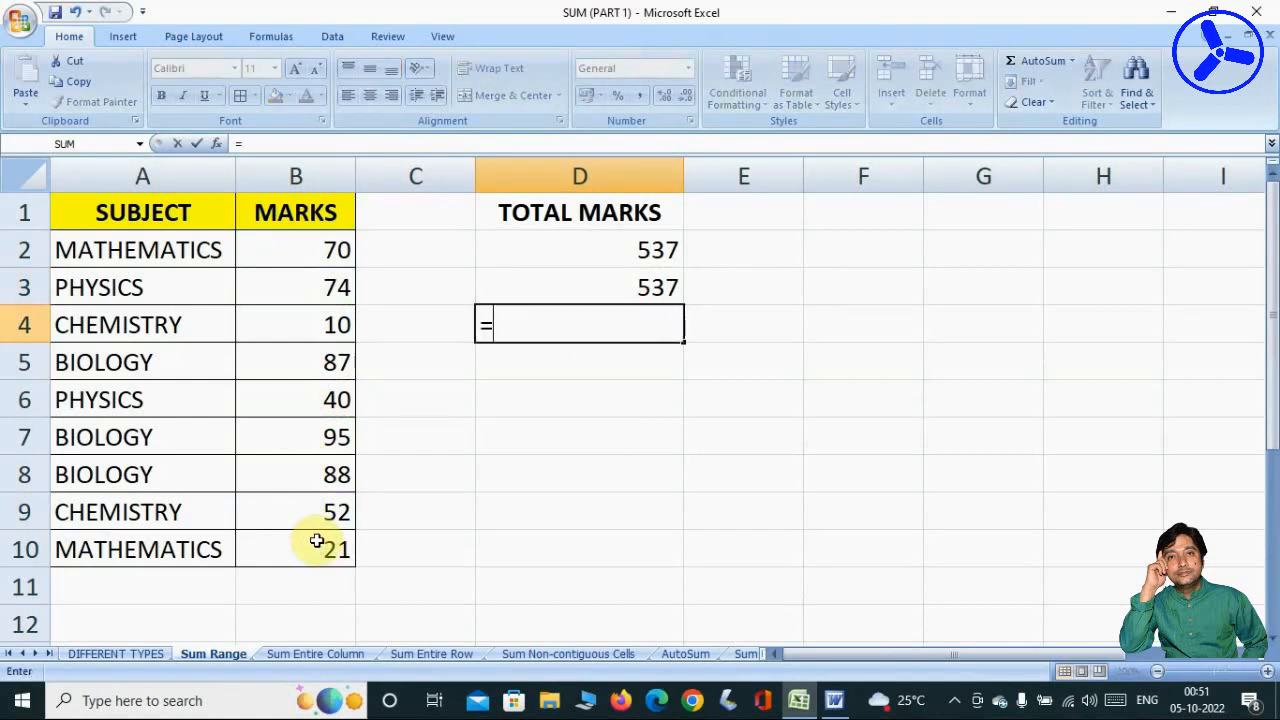
type("SUM(")
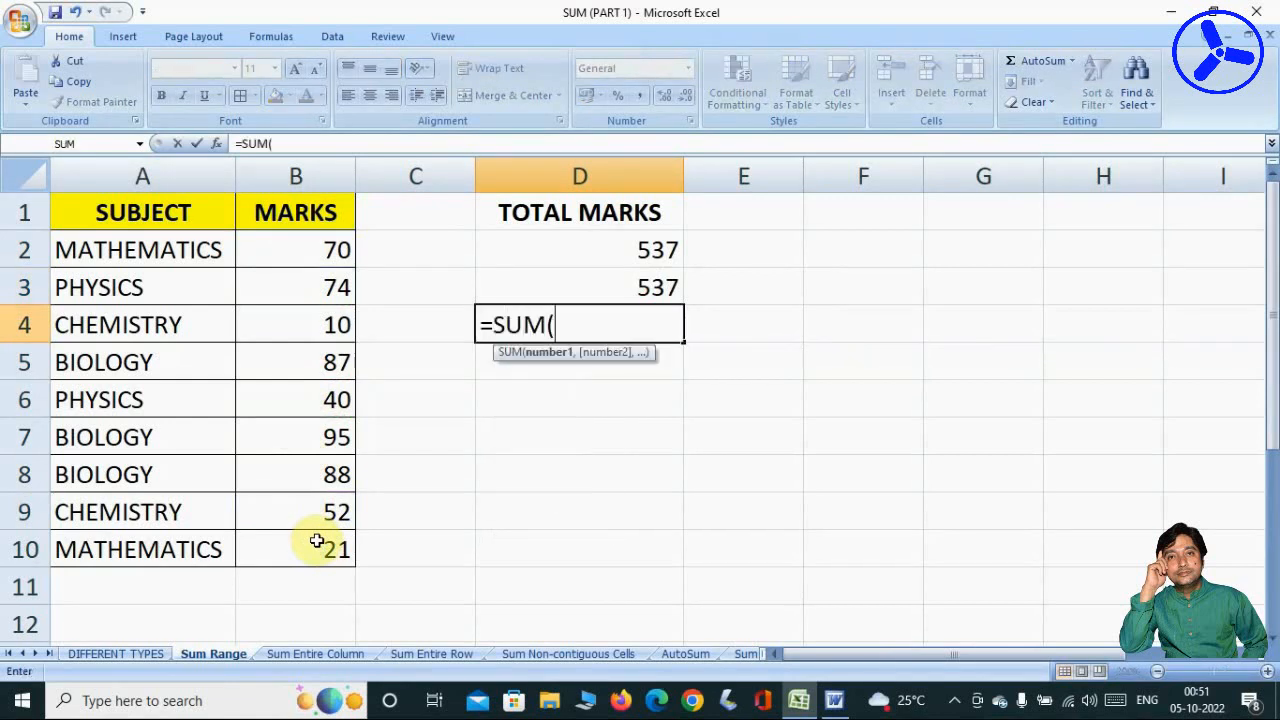
left_click(291, 244)
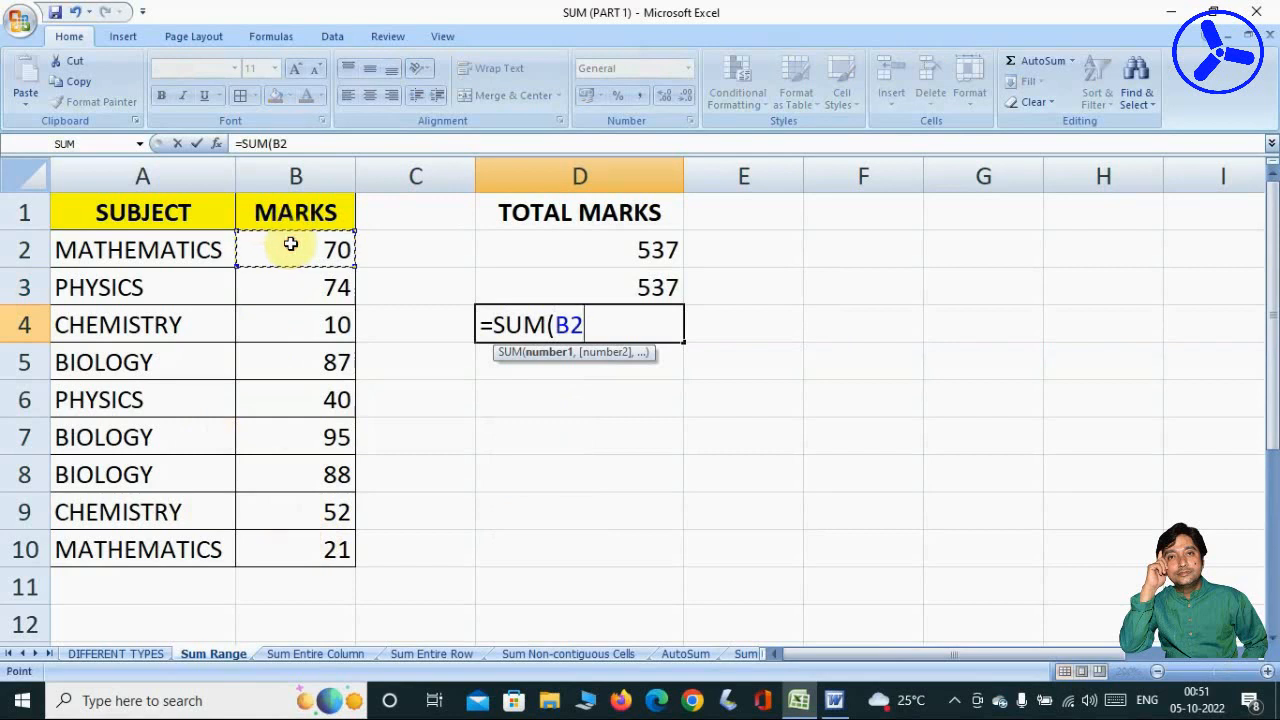
key("F8")
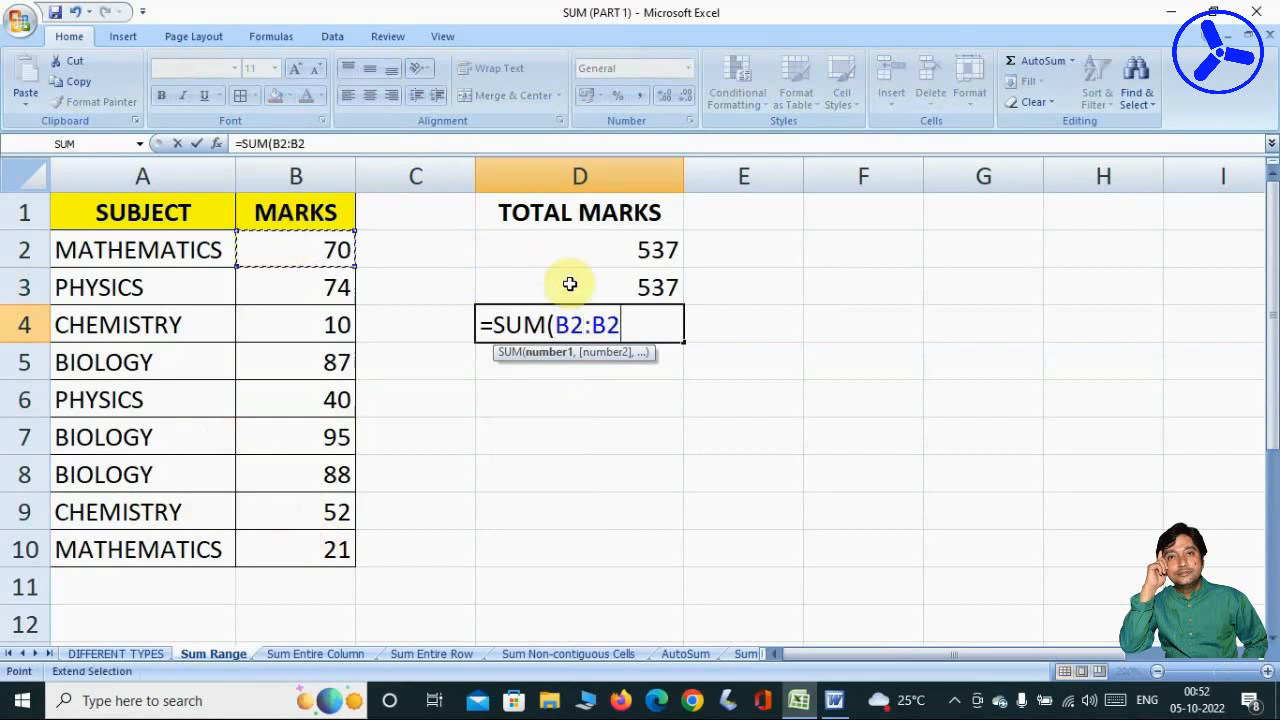
left_click(657, 325)
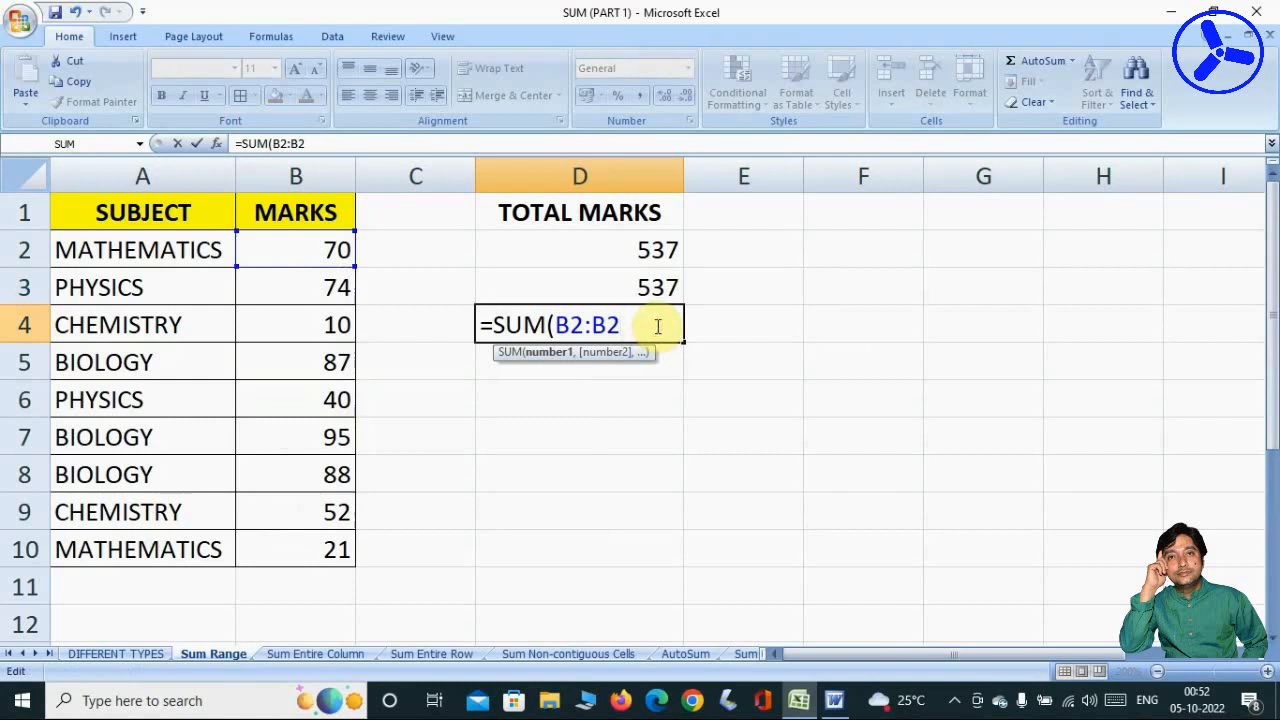
key("BackSpace")
key("BackSpace")
left_click(335, 552)
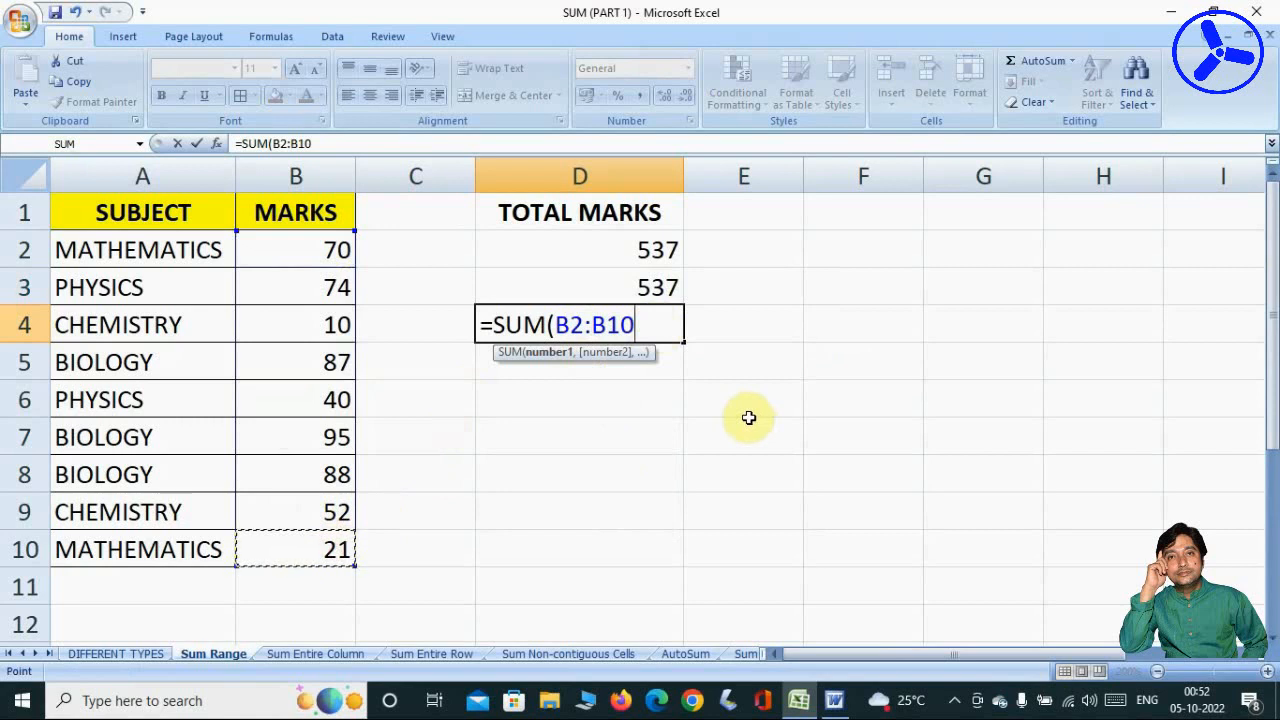
type(")")
key("Return")
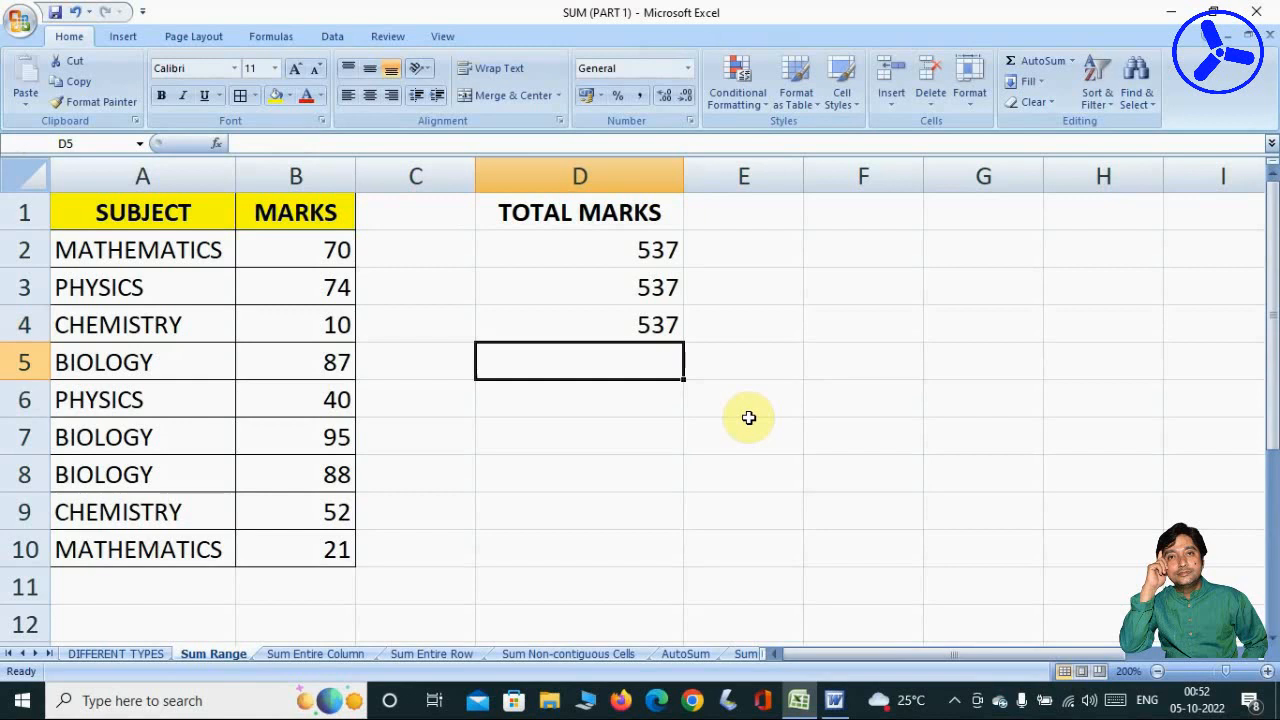
- Enter +B2+B3+B4+B5+B6+B7+B8+B9+B10 in cell D5, beginning the formula with a plus instead of an equals sign
type("+")
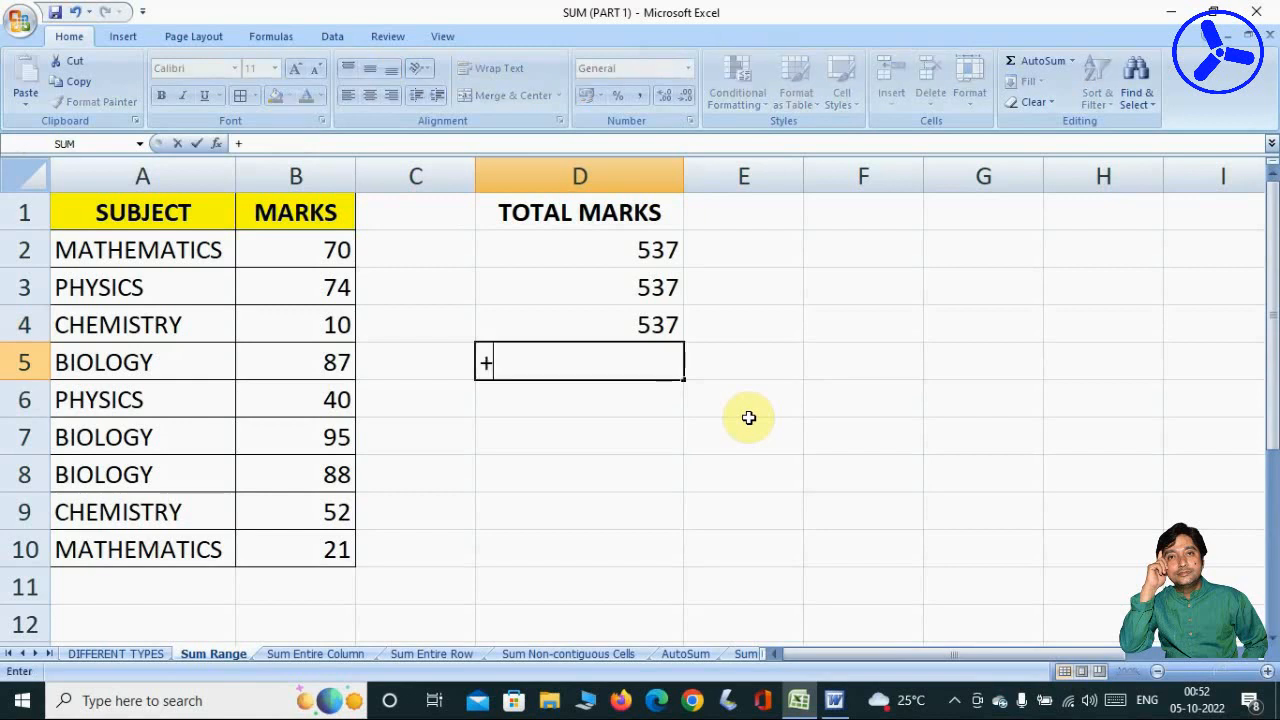
left_click(318, 250)
type("+")
left_click(318, 286)
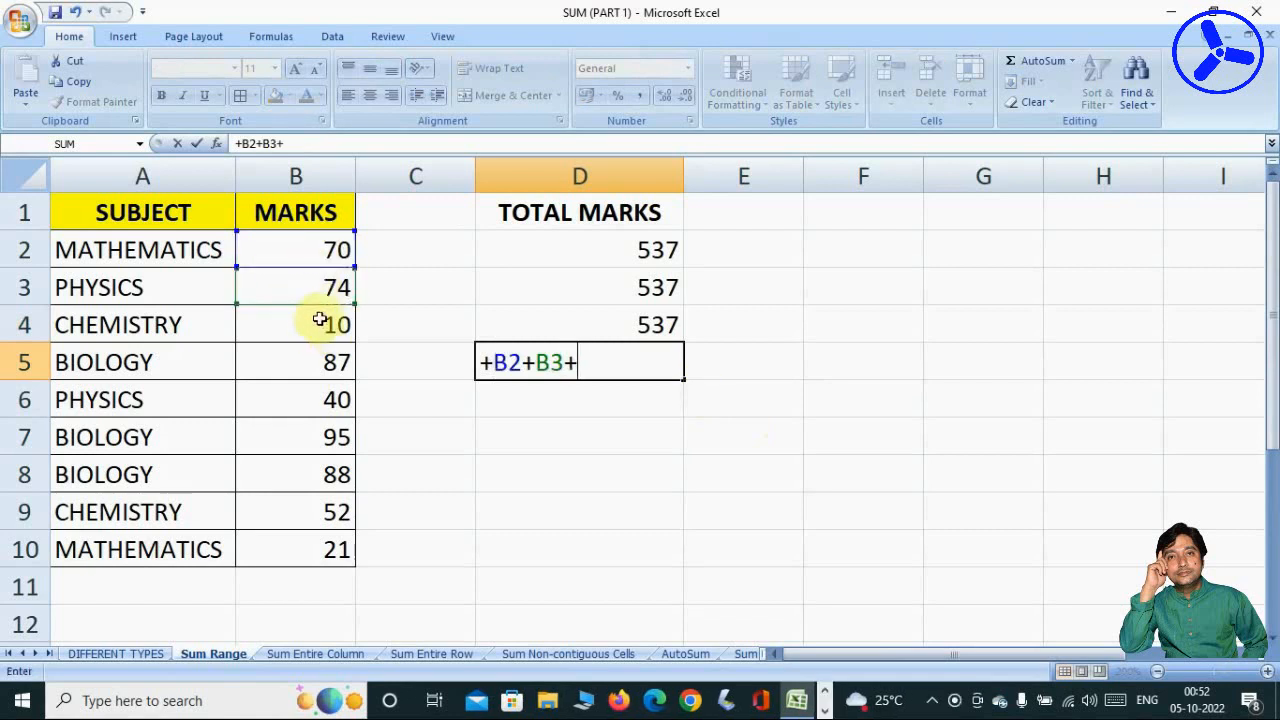
left_click(320, 326)
type("+")
left_click(318, 359)
type("+B5+")
left_click(322, 395)
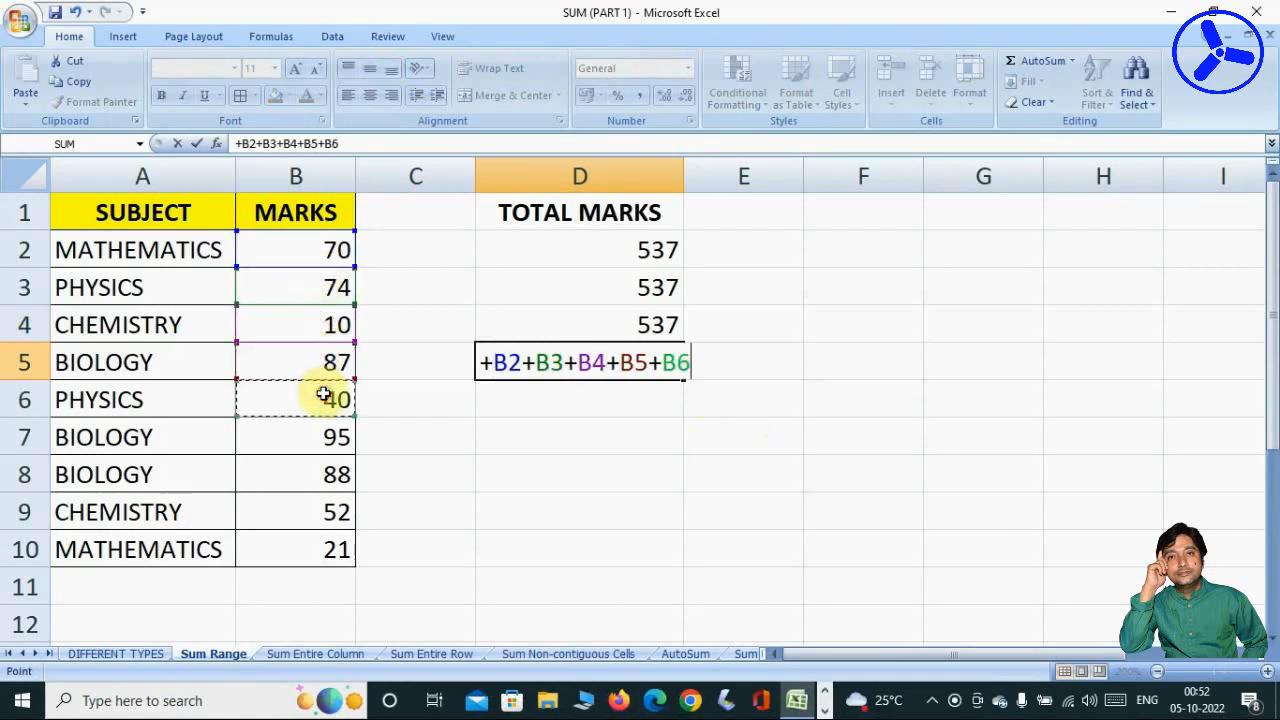
type("+")
left_click(314, 432)
type("+B7+")
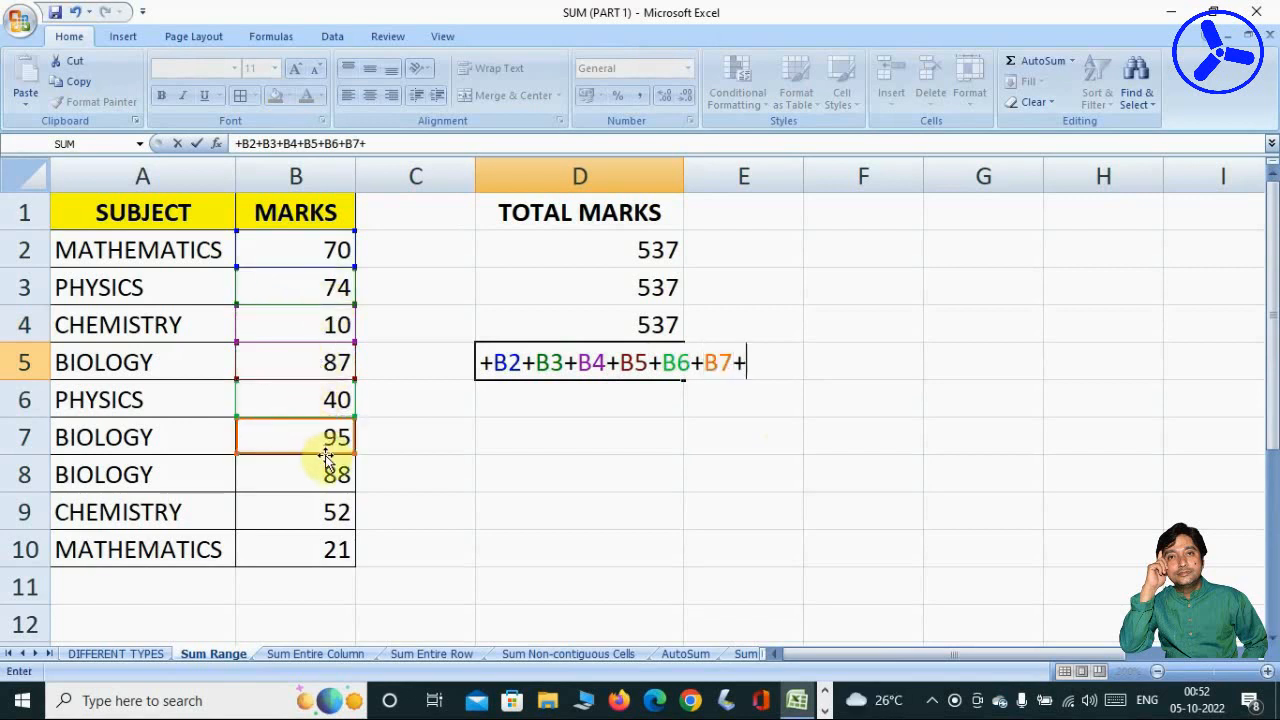
left_click(322, 468)
type("+")
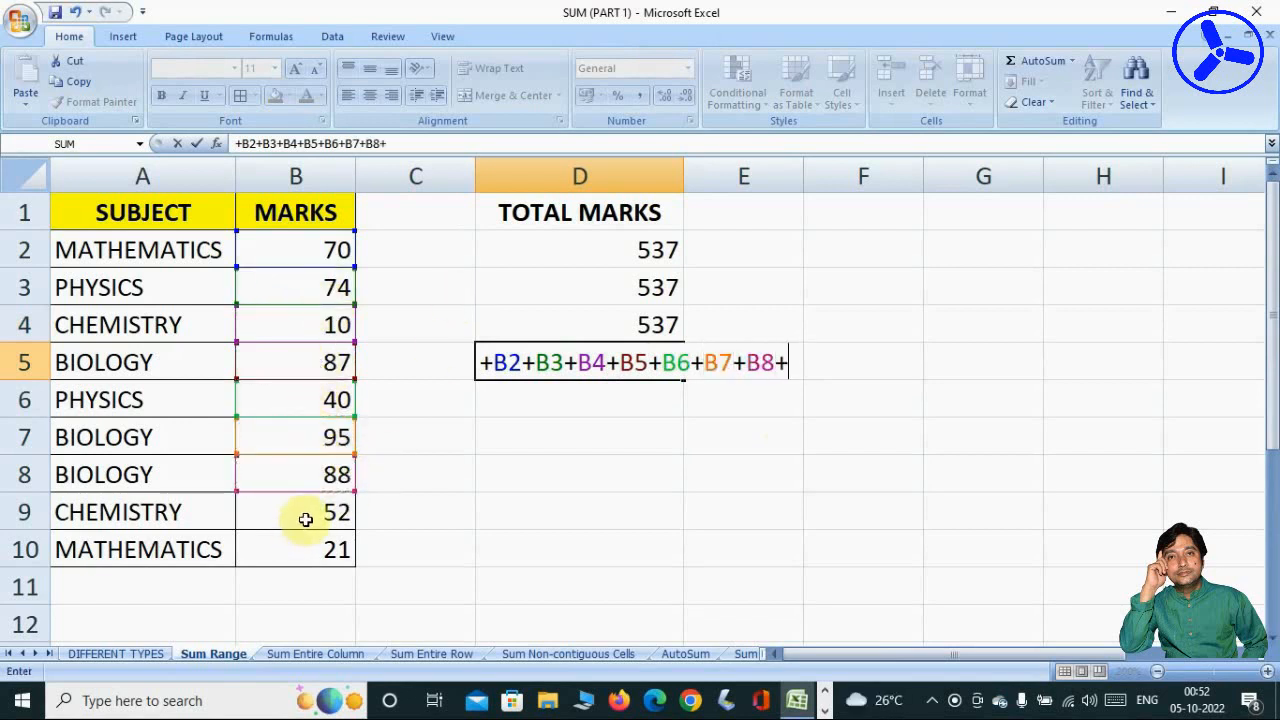
left_click(302, 514)
type("+")
left_click(313, 545)
key("Return")
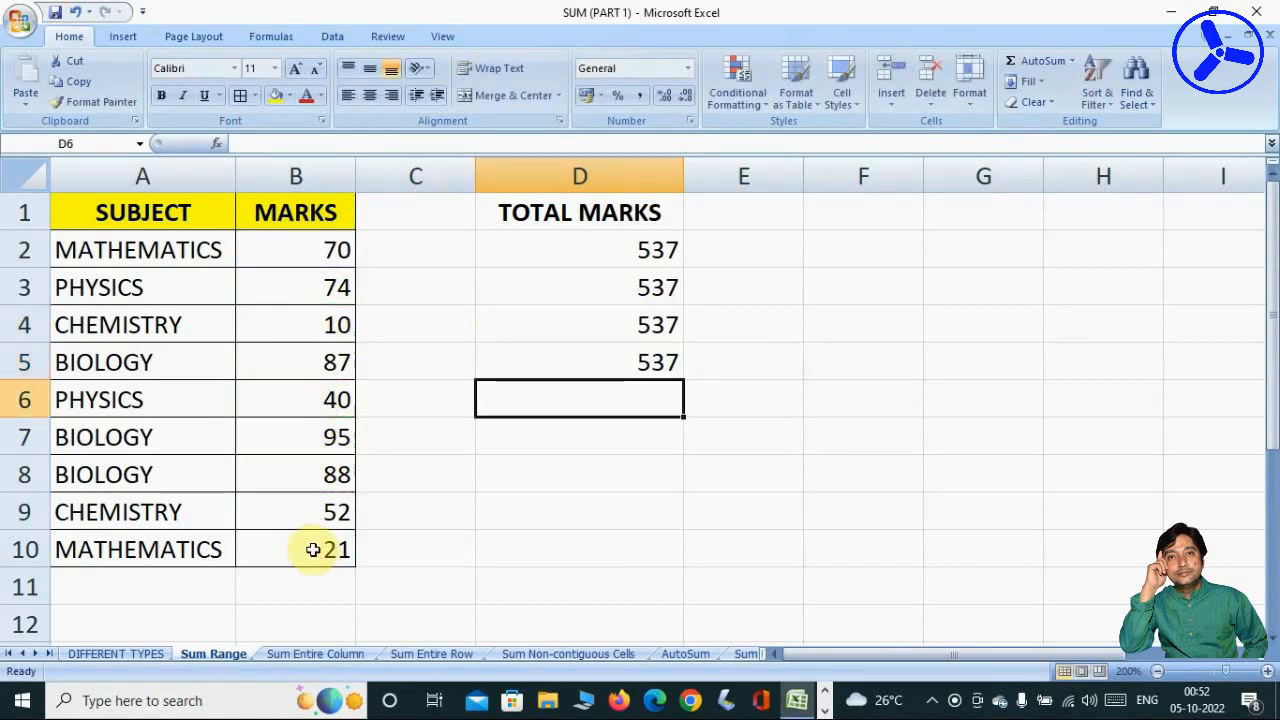
- Enter =SUM(B2:B10) in cell D6, extending the range from B2 to the last filled cell of the marks column
type("=")
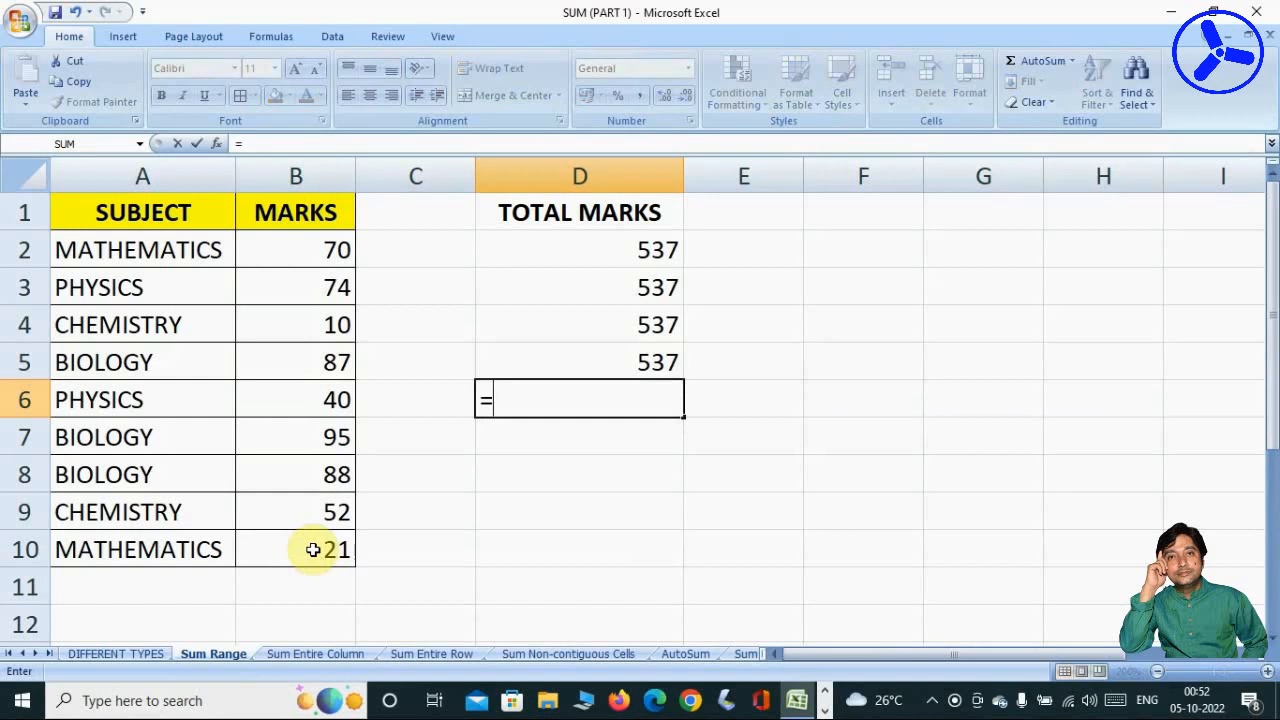
type("SUM(")
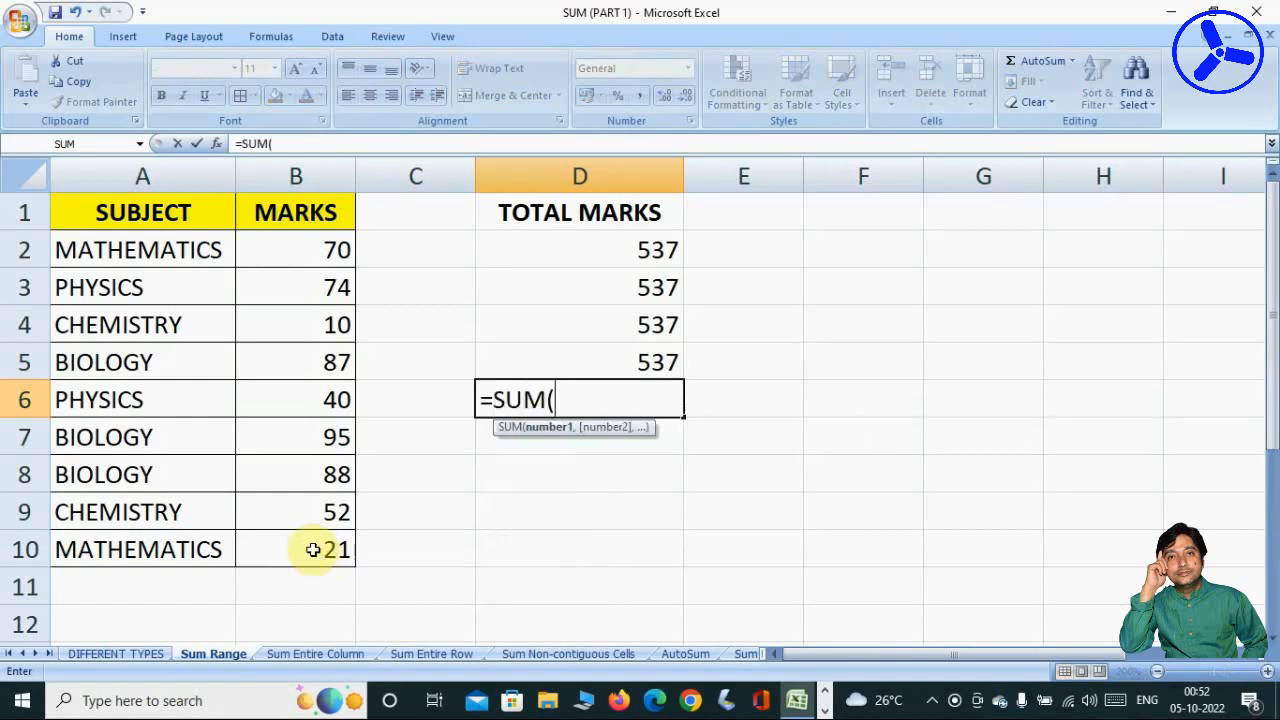
left_click(306, 257)
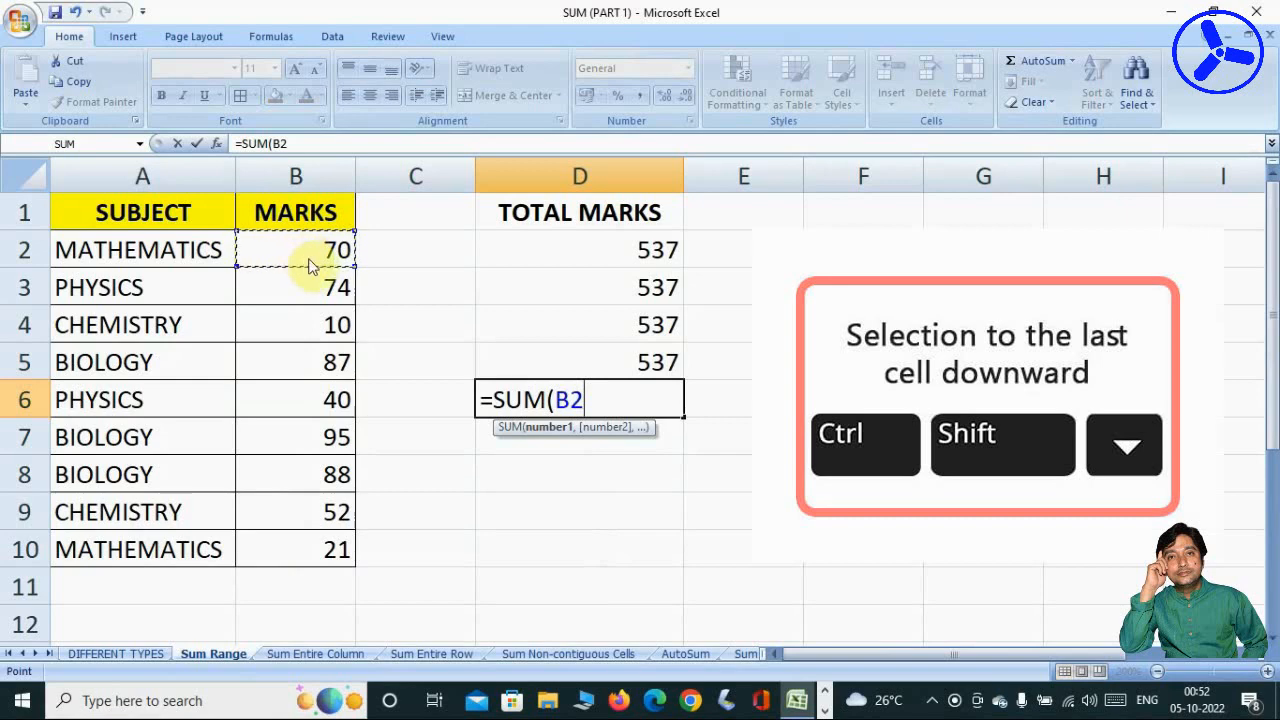
key("ctrl+shift+Down")
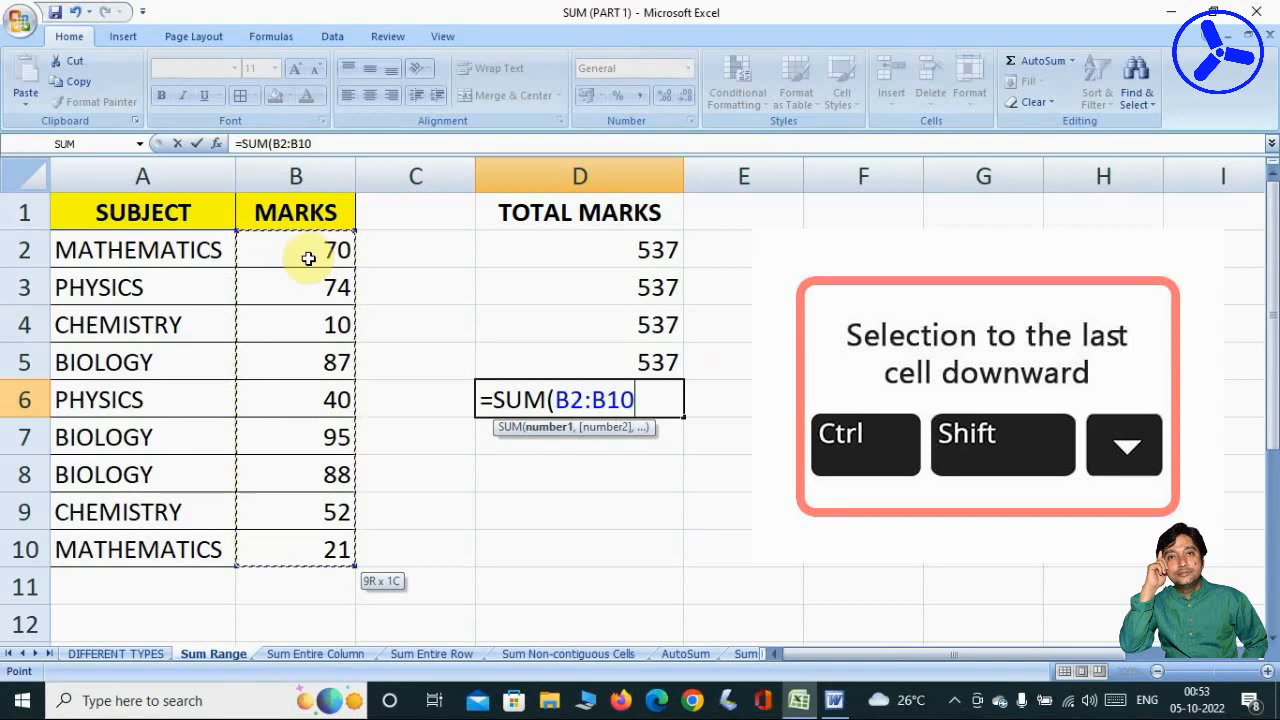
scroll(351, 208, "down", 7)
scroll(351, 208, "up", 7)
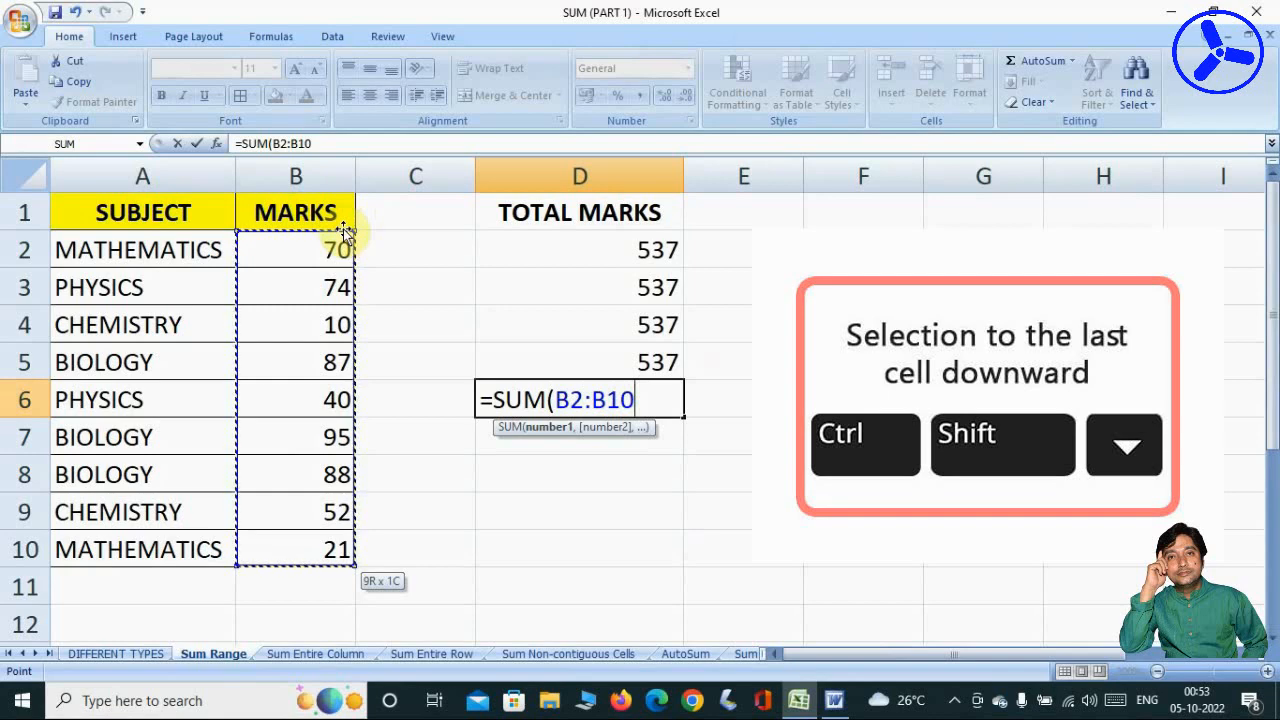
type(")")
key("Return")
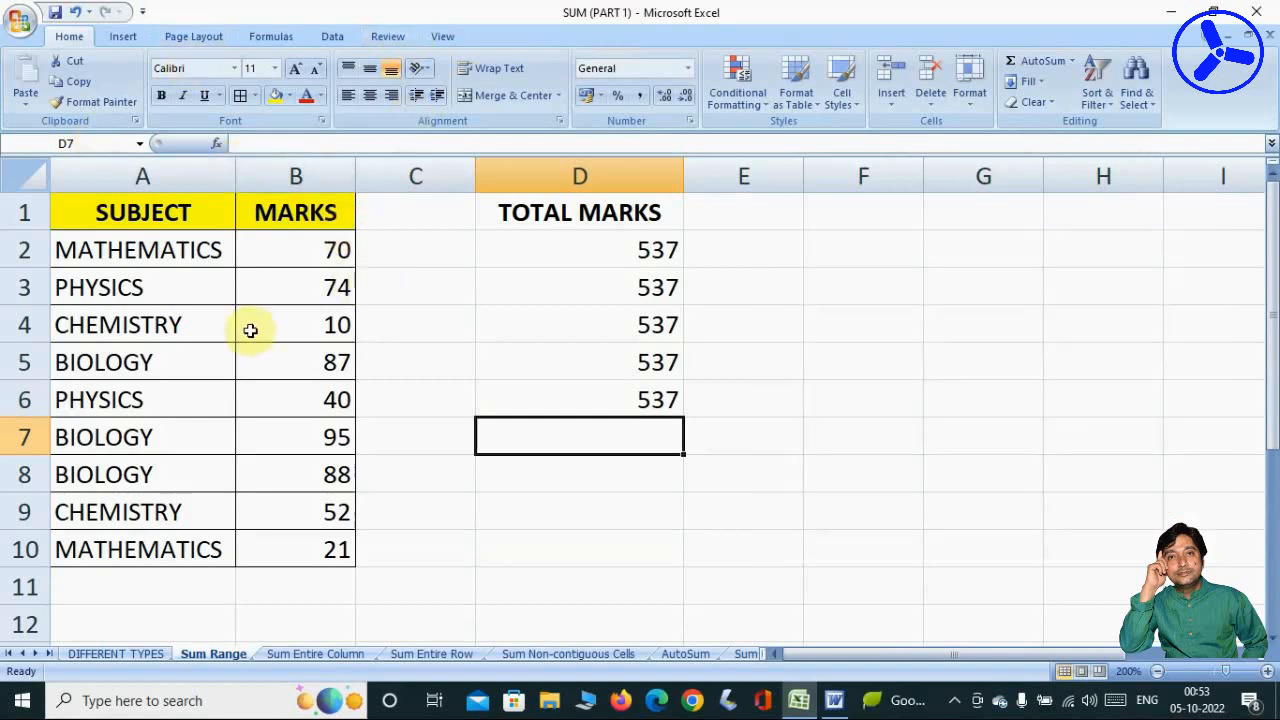
- Total the marks with AutoSum in cell B11 directly below the column, accepting the proposed range B2:B10
left_click(255, 588)
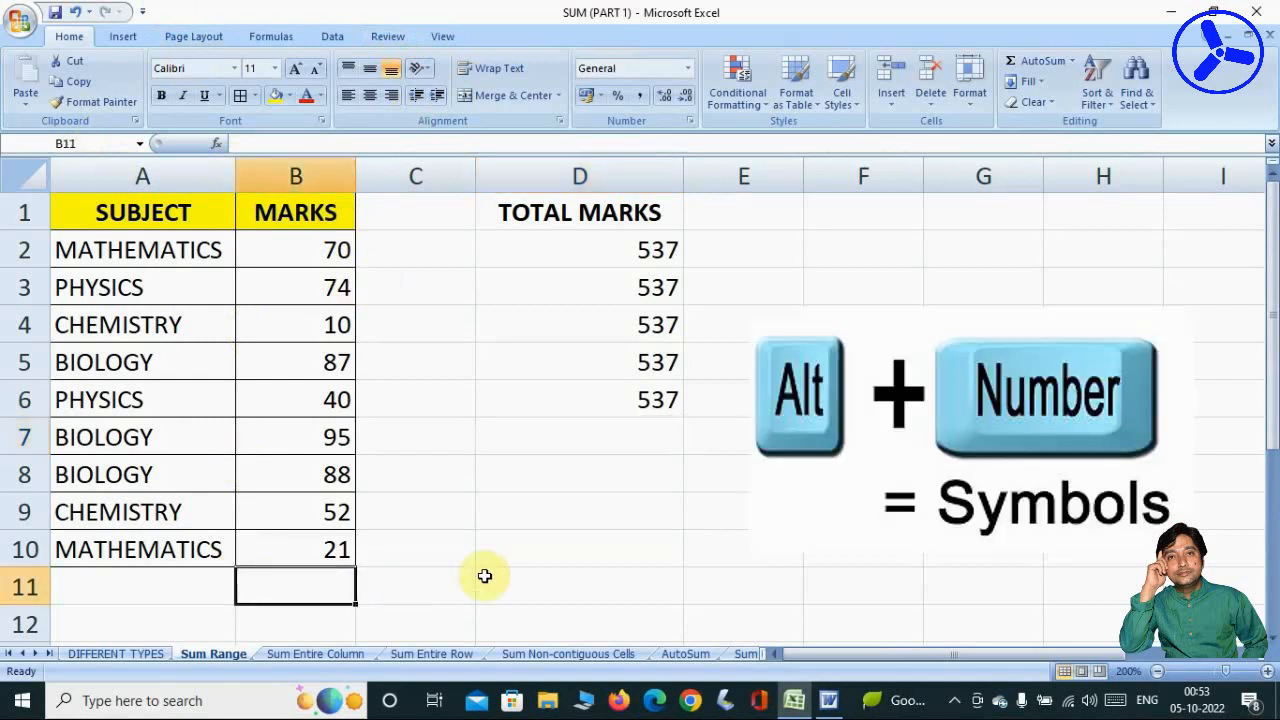
key("alt")
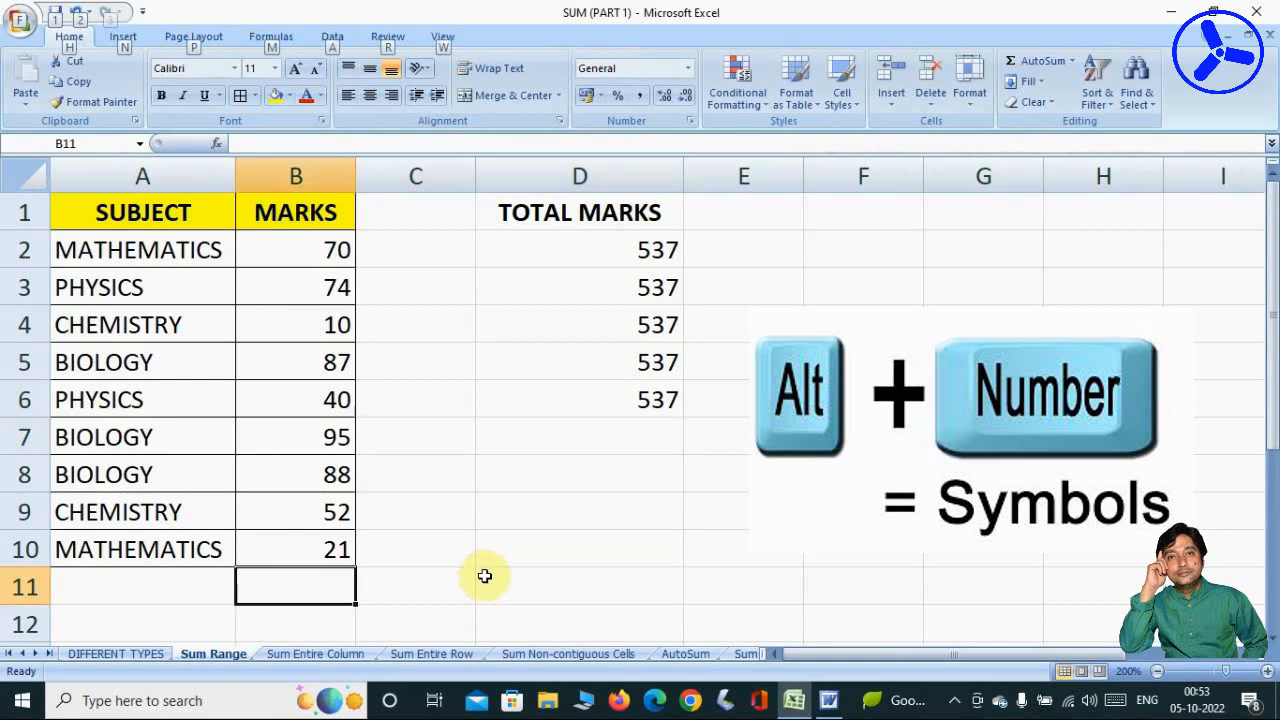
key("alt+equal")
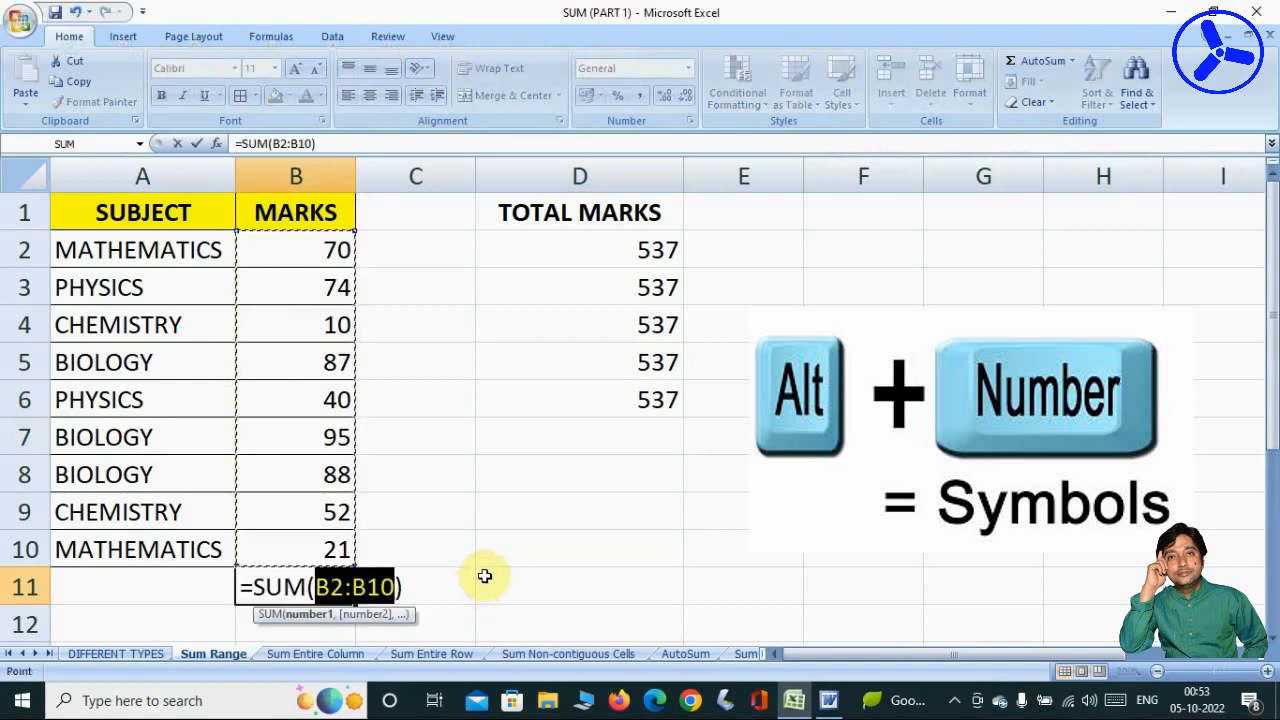
key("Return")
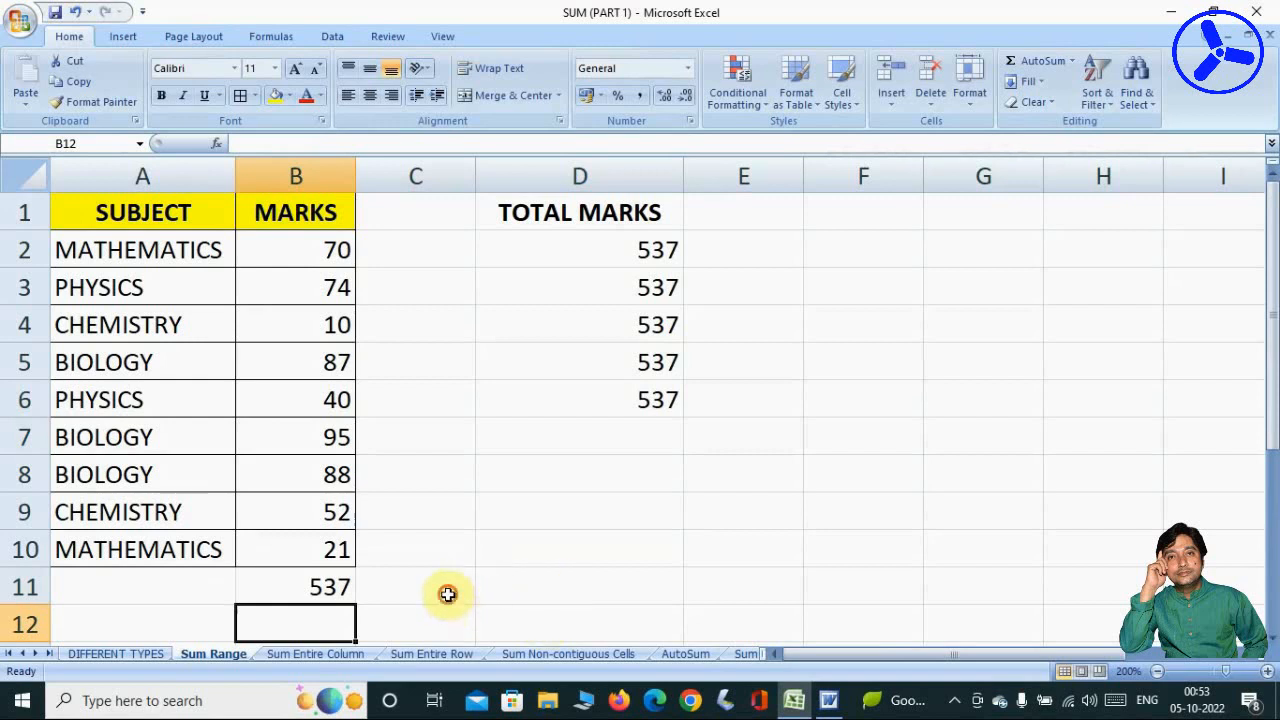
- Insert an AutoSum formula in cell C11 and replace its proposed range with the marks B2:B10
left_click(446, 594)
left_click(1031, 68)
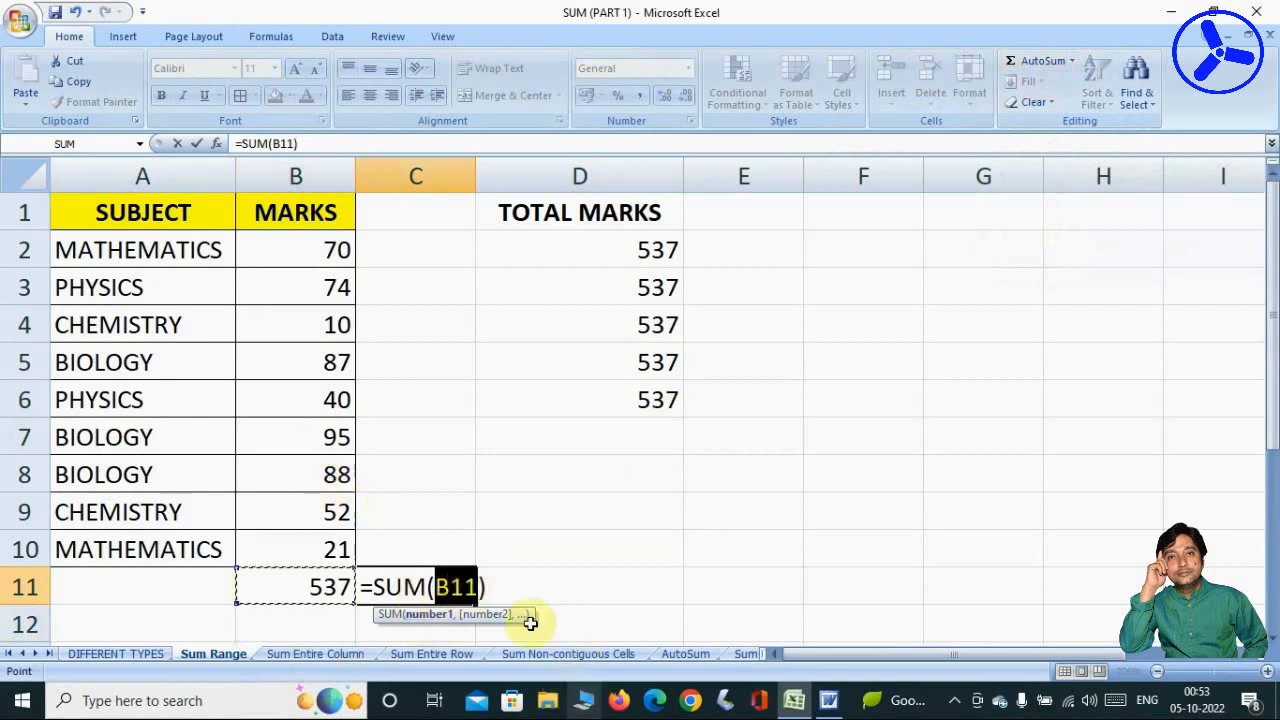
left_click_drag(283, 249, 283, 544)
key("Return")
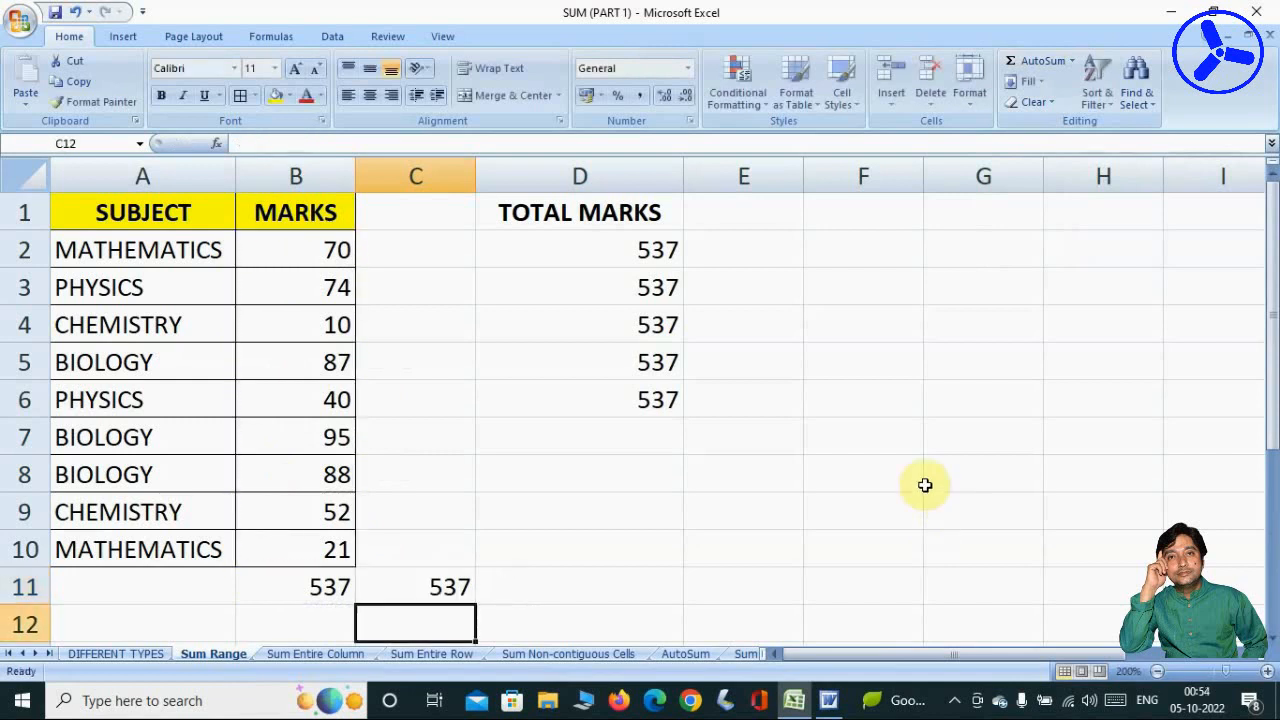
- Reapply AutoSum to the marks B2:B10 in cell B11
left_click(287, 579)
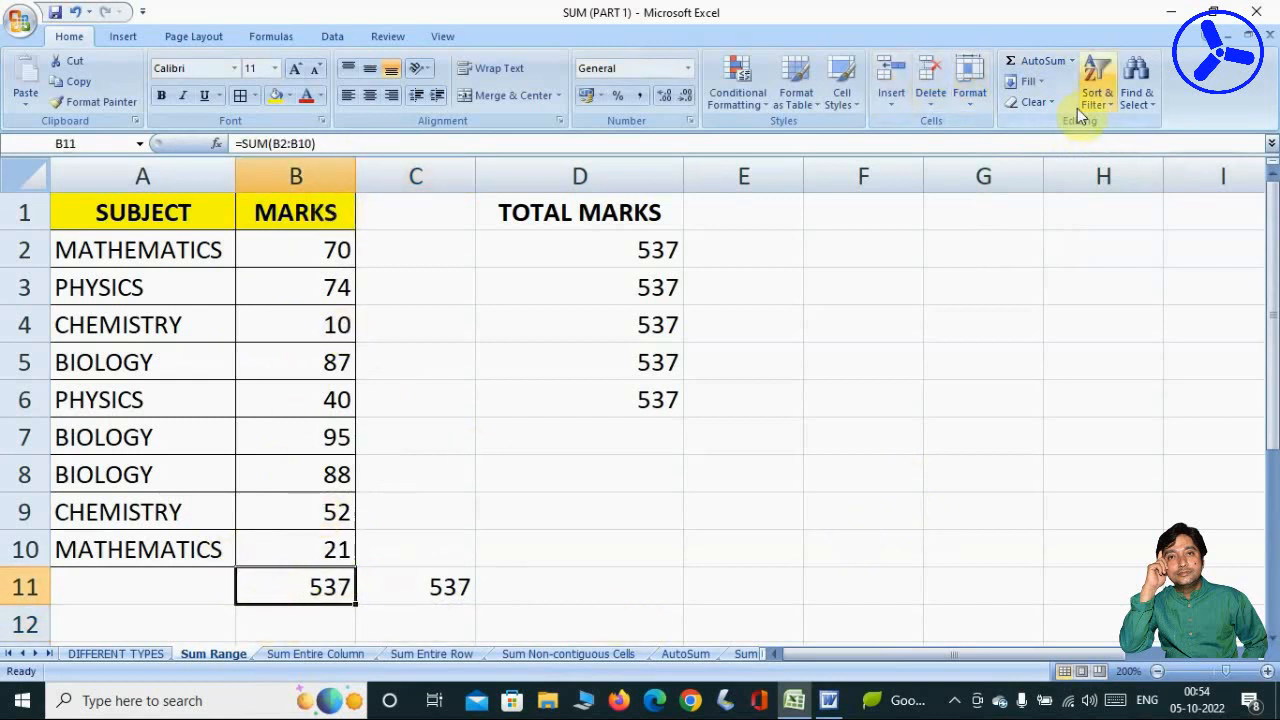
left_click(1047, 58)
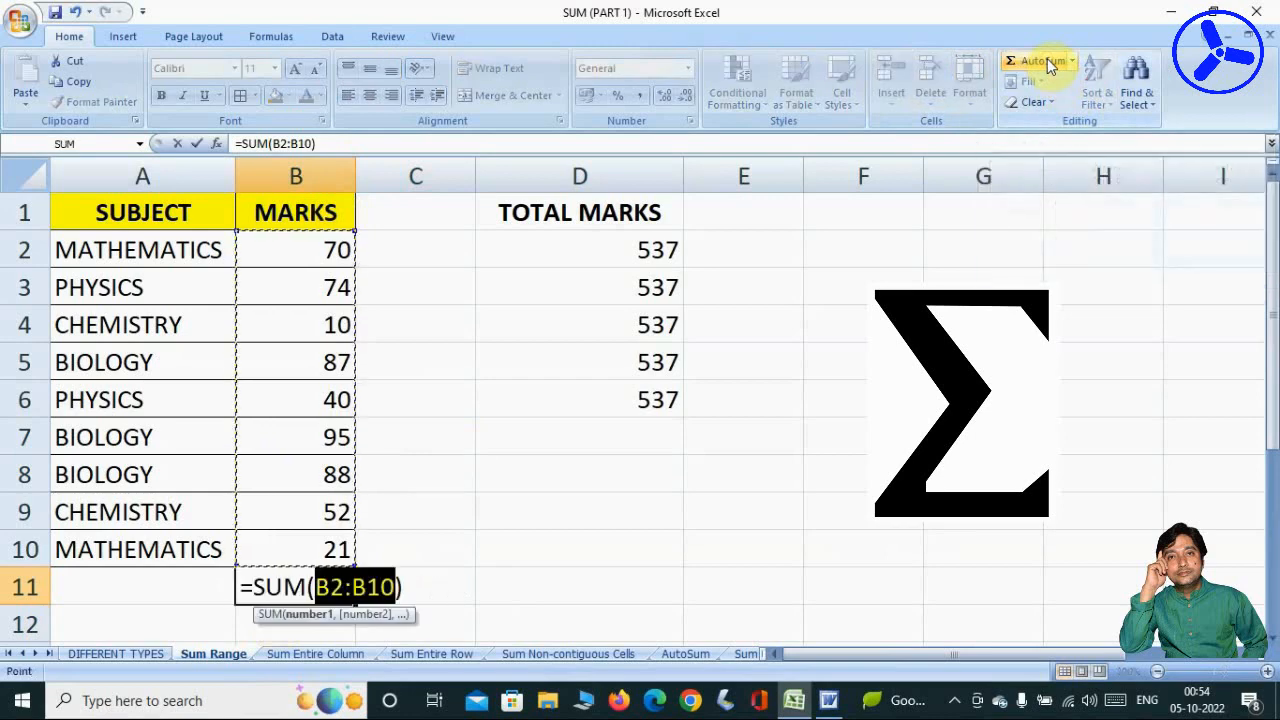
left_click(1047, 58)
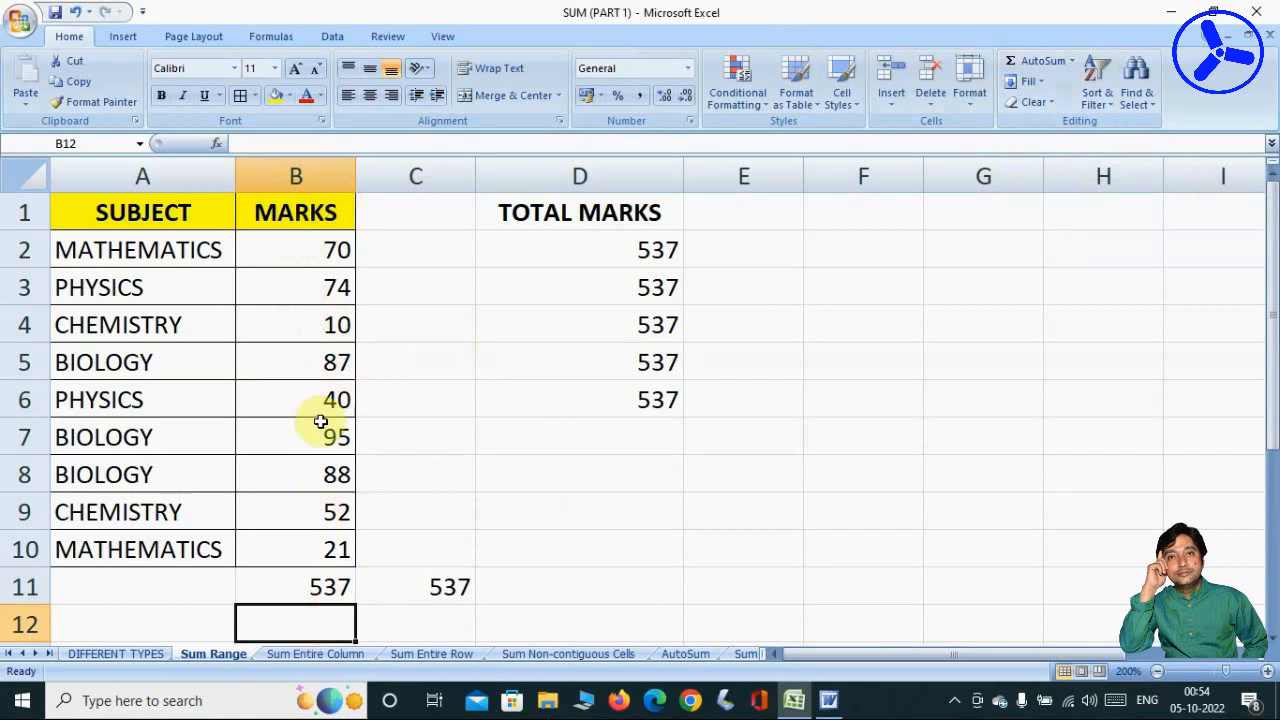
- On the Sum Entire Column sheet, enter =SUM(B:B) in cell D2 to total the whole marks column
left_click(308, 654)
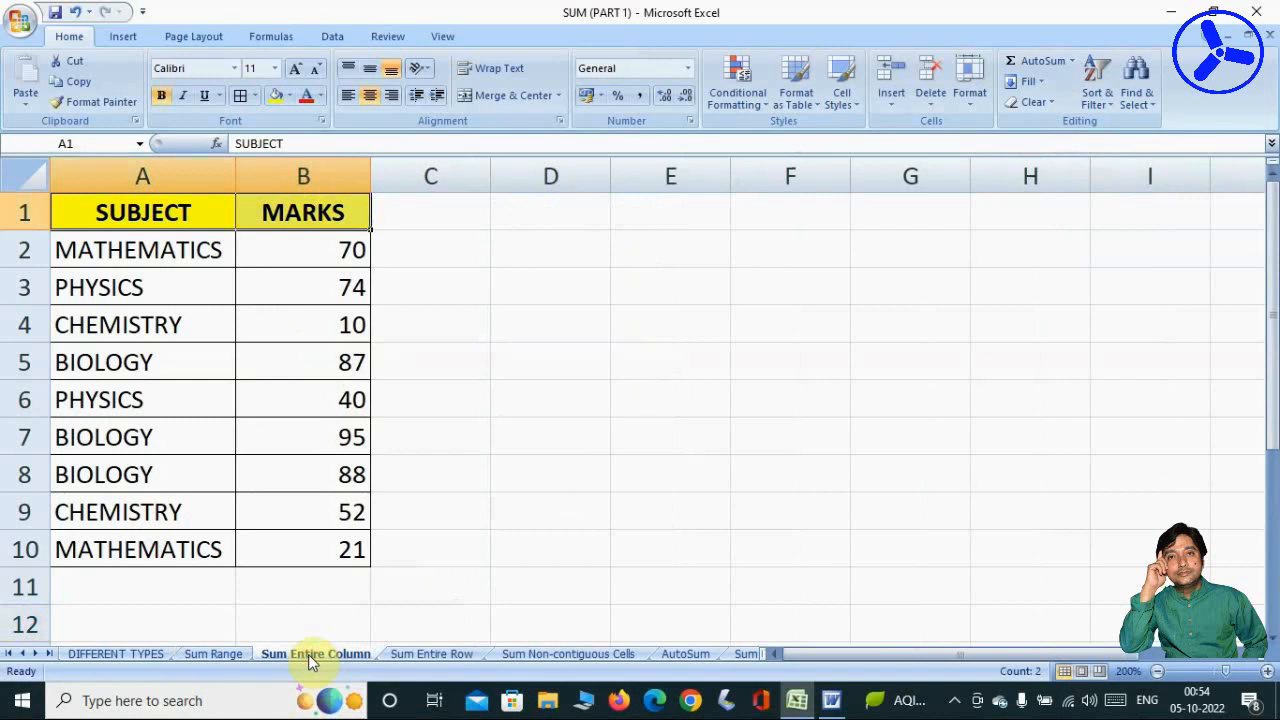
left_click(324, 588)
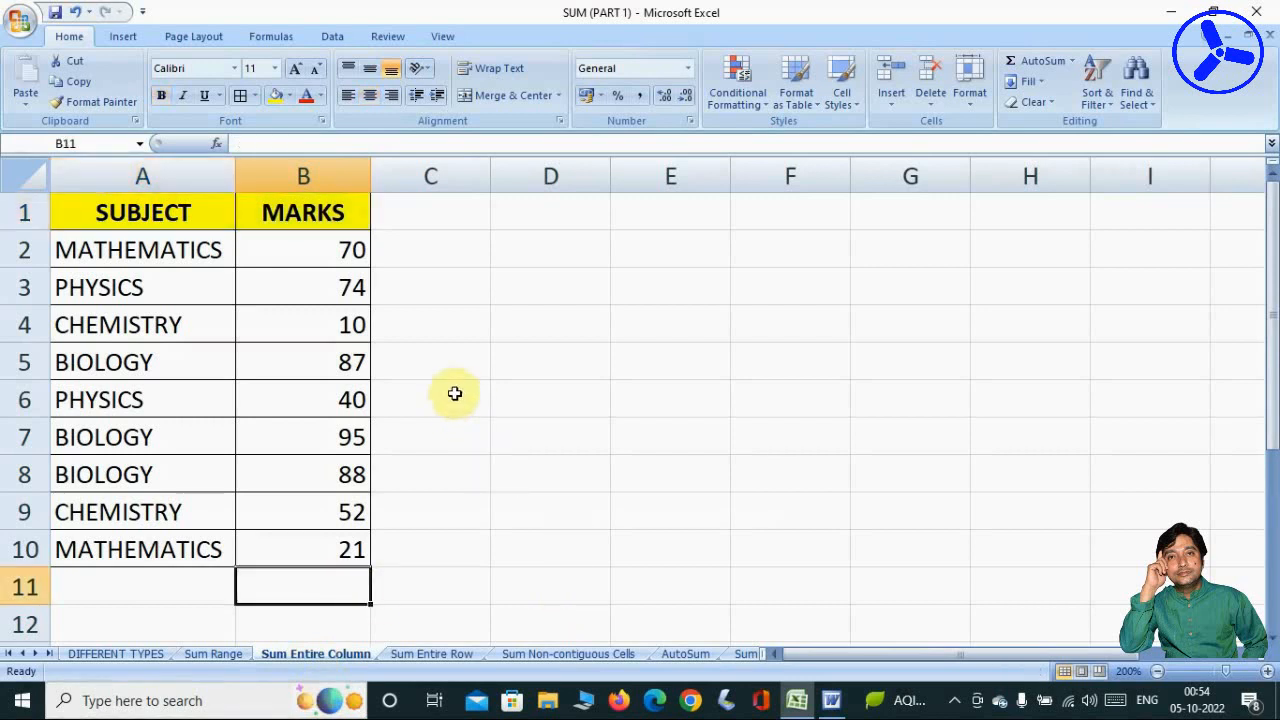
left_click(565, 253)
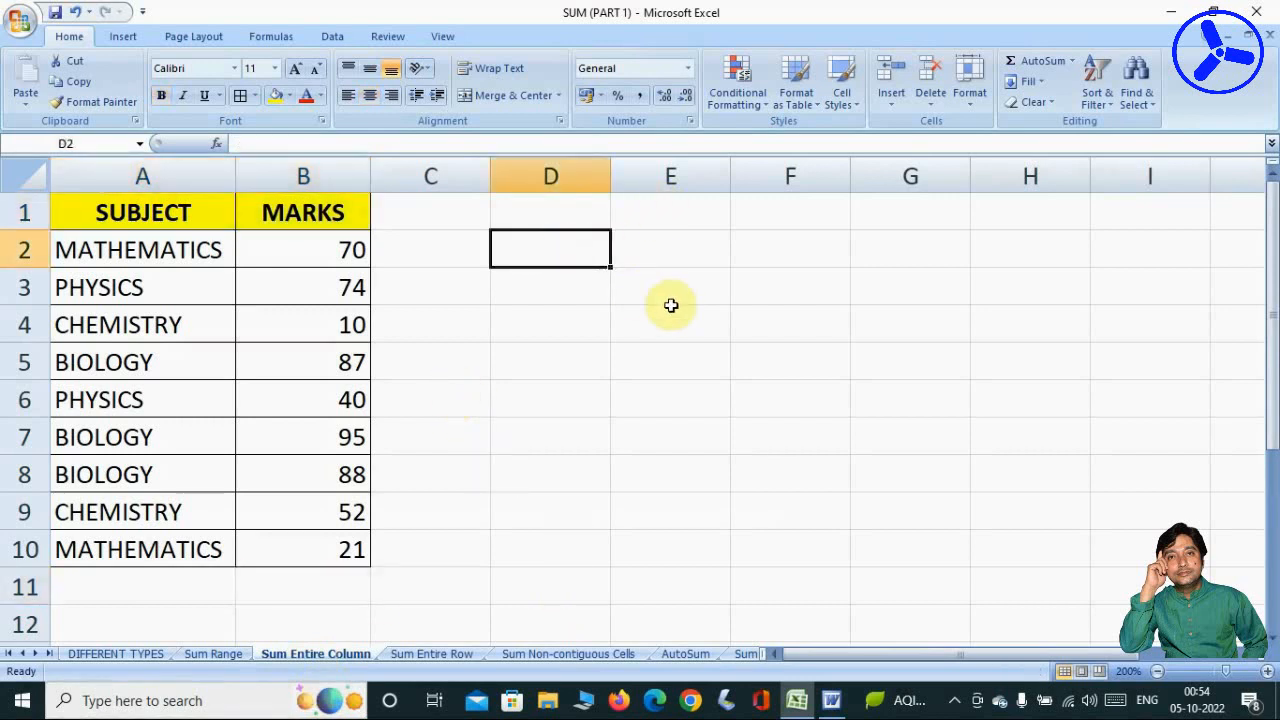
type("=")
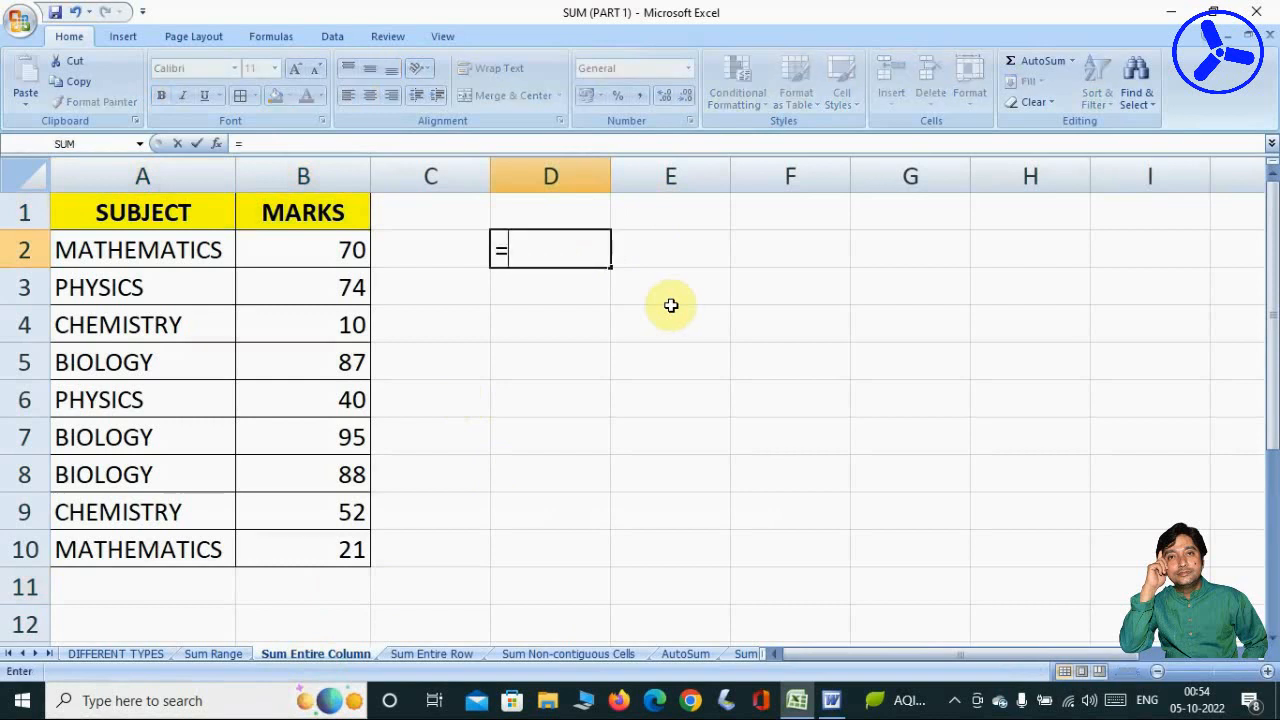
type("SUM(")
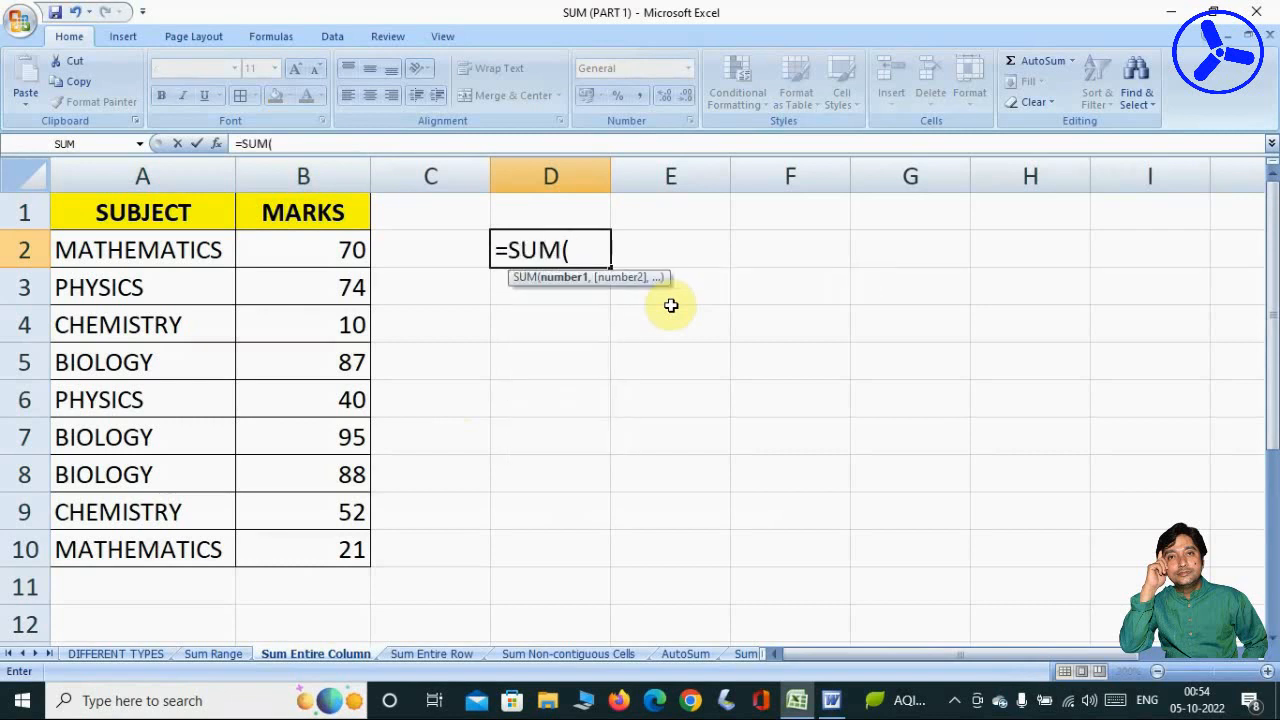
left_click(312, 175)
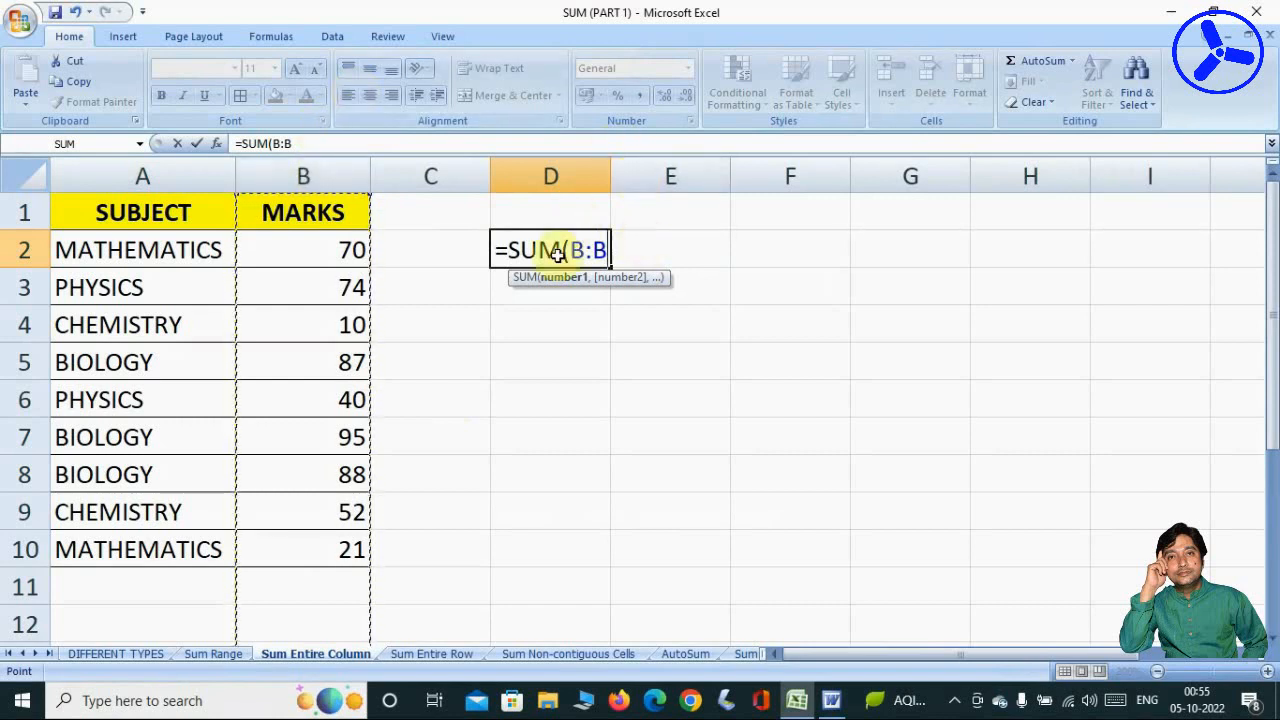
type(")")
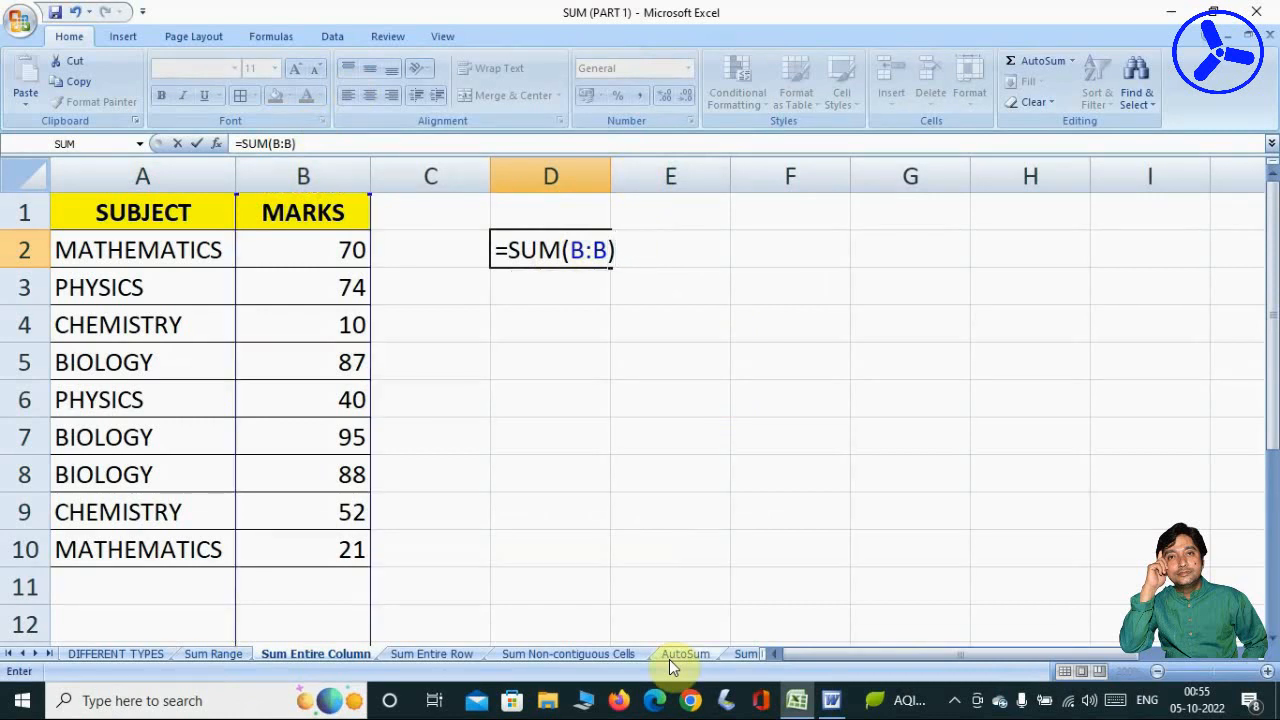
key("Return")
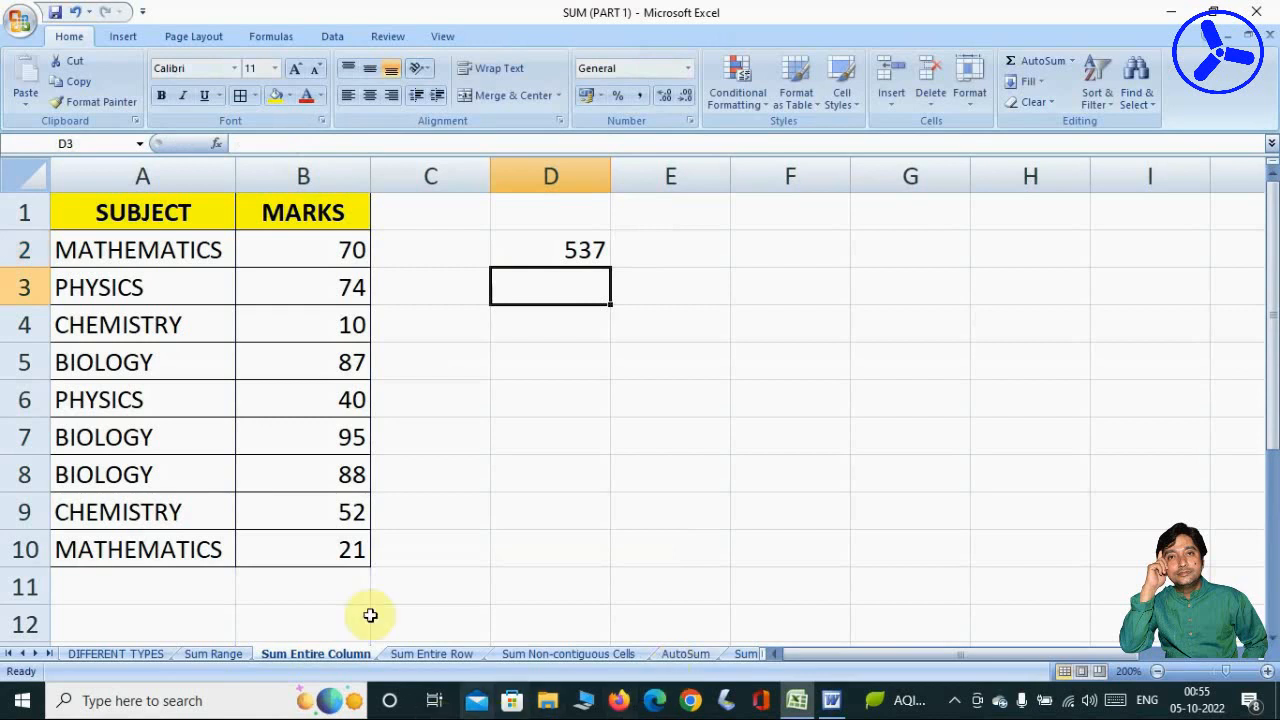
- Test the whole-column total by entering 54 in cell B11 below the marks, and clear that cell again
left_click(315, 586)
type("54")
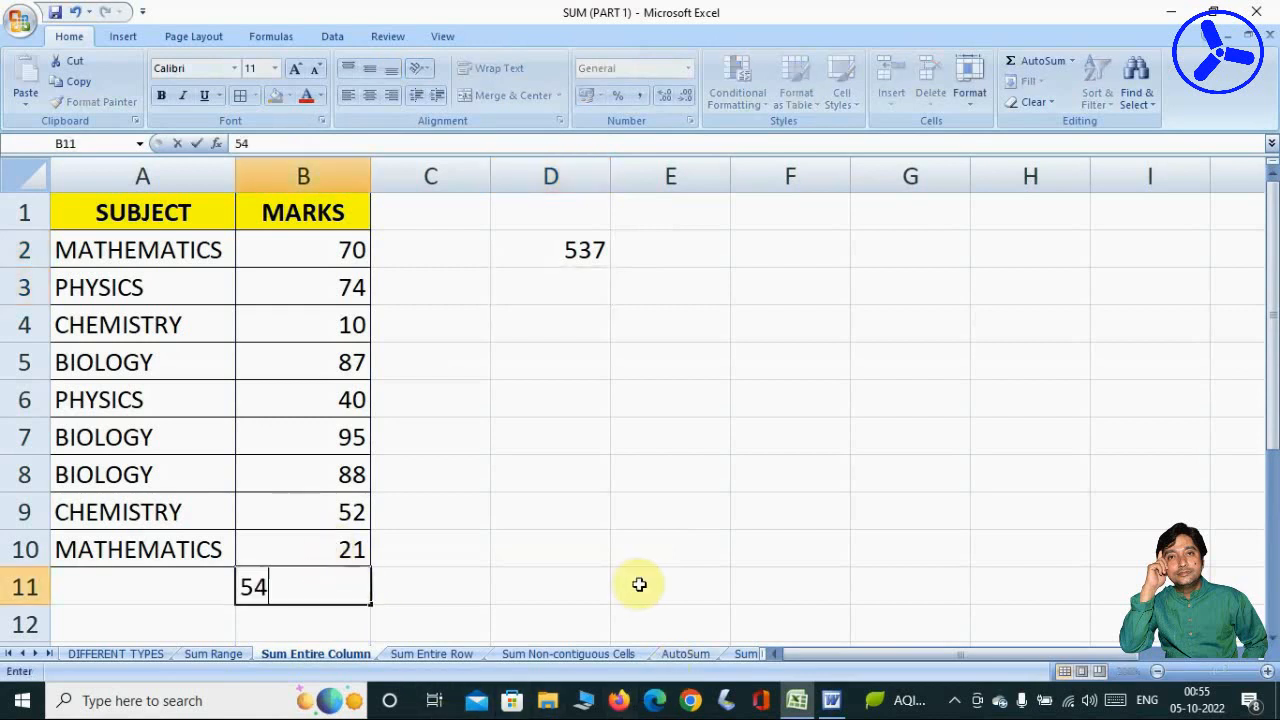
key("Return")
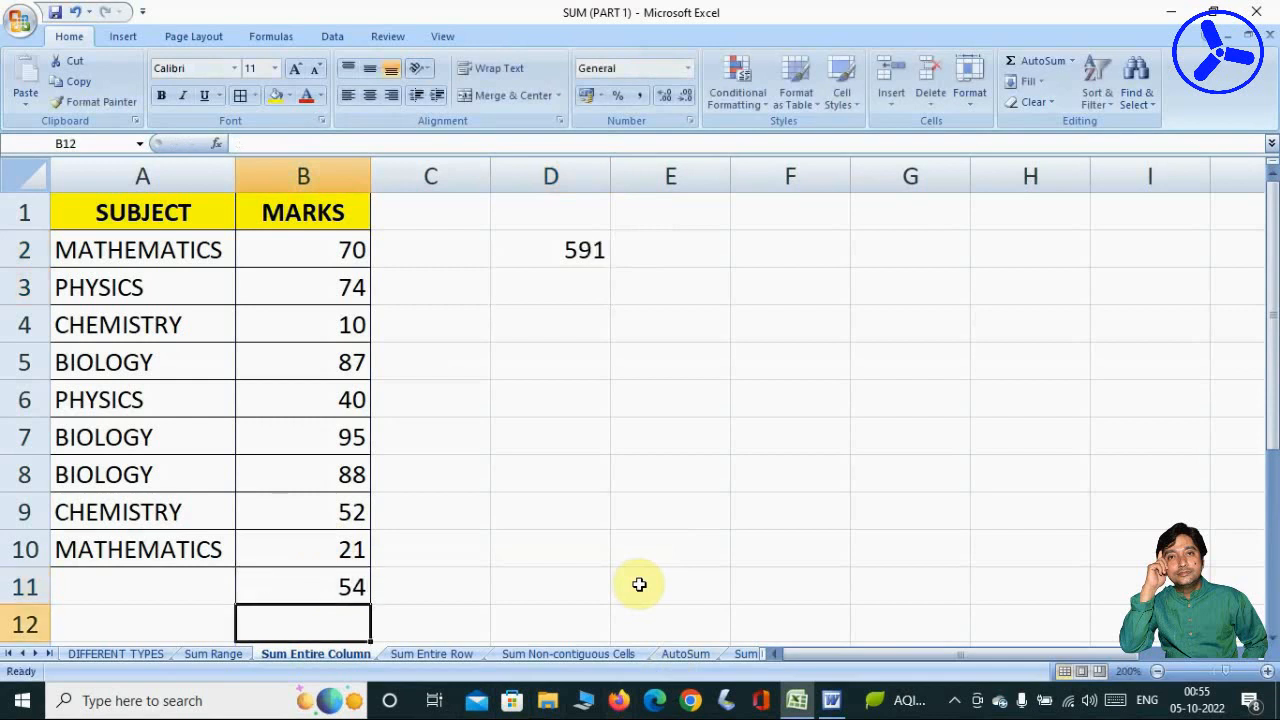
key("Up")
key("Delete")
left_click(651, 432)
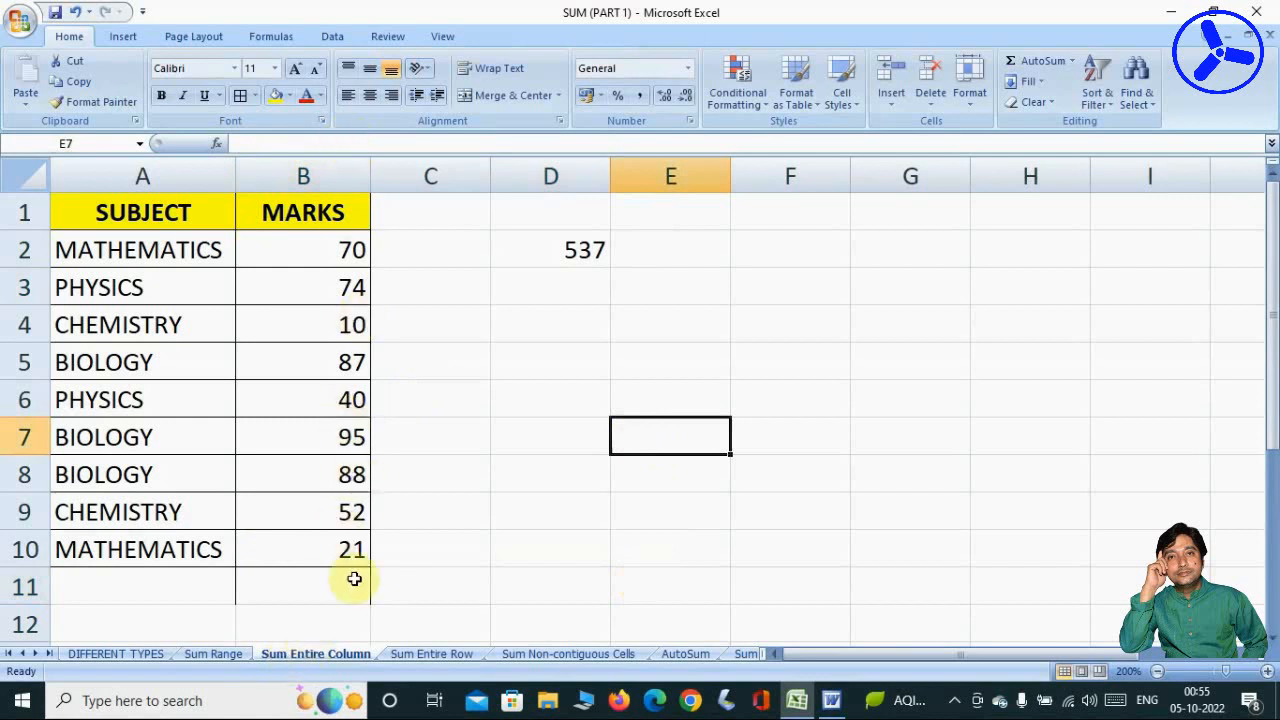
- Enter the heading TOTAL in cell D1 above the whole-column sum
left_click(543, 248)
left_click(535, 215)
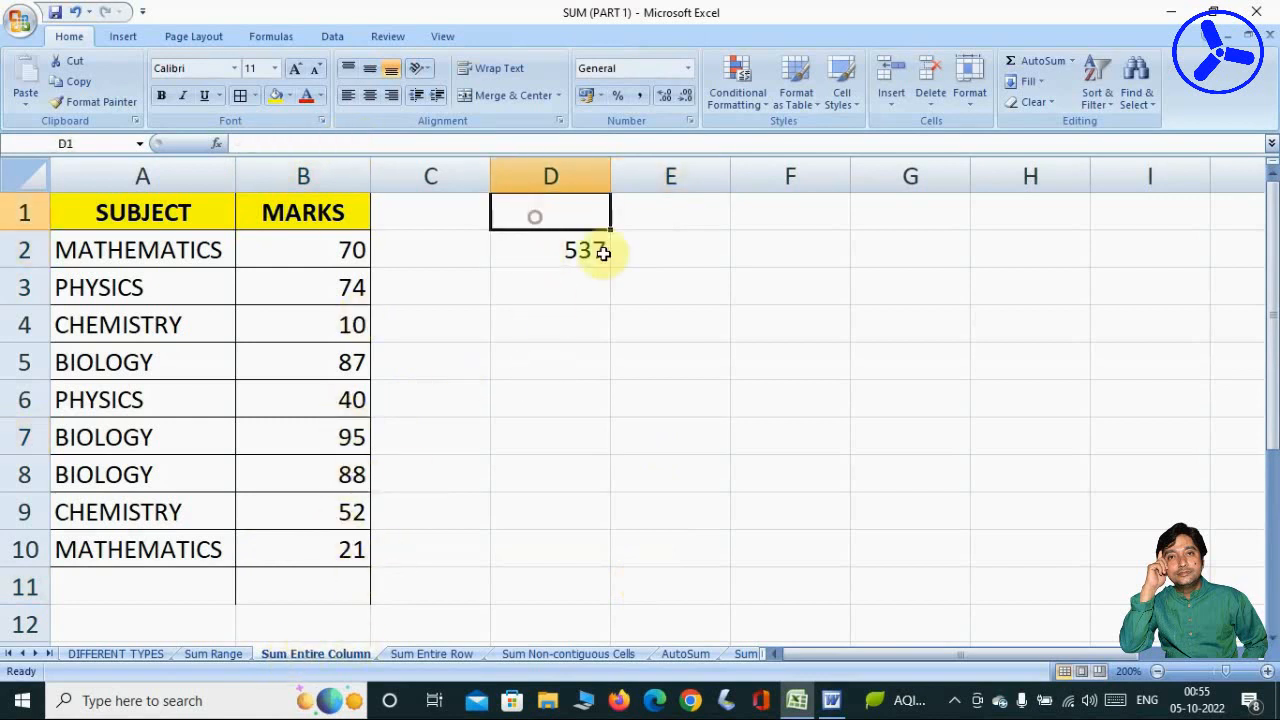
type("TOTAL")
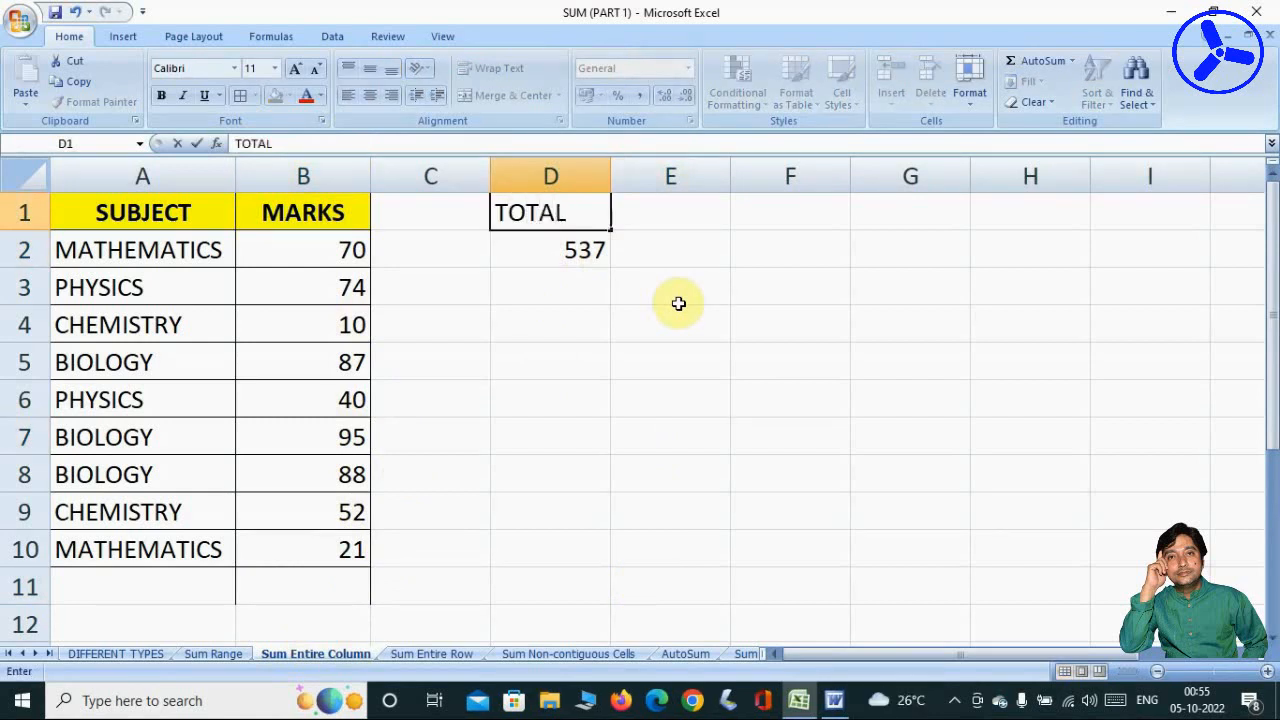
key("Return")
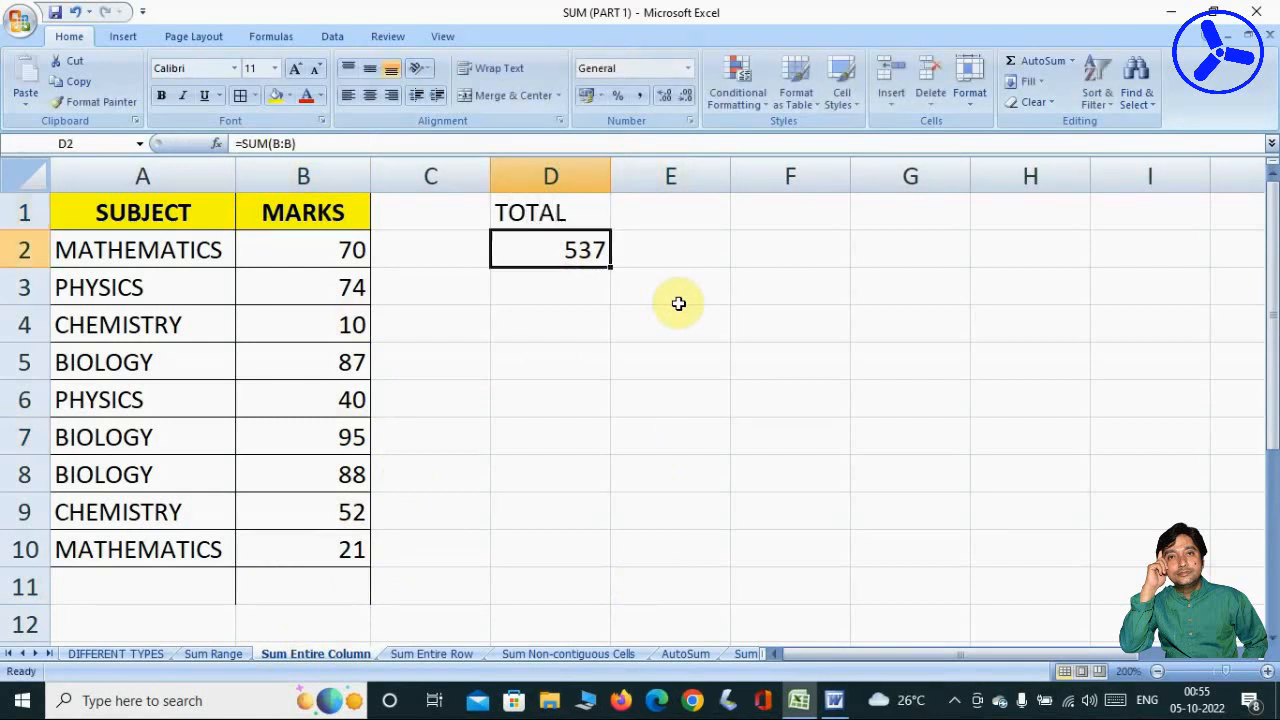
- Format cells D1:D2 with yellow fill, borders, bold text and centred alignment
left_click_drag(550, 213, 552, 252)
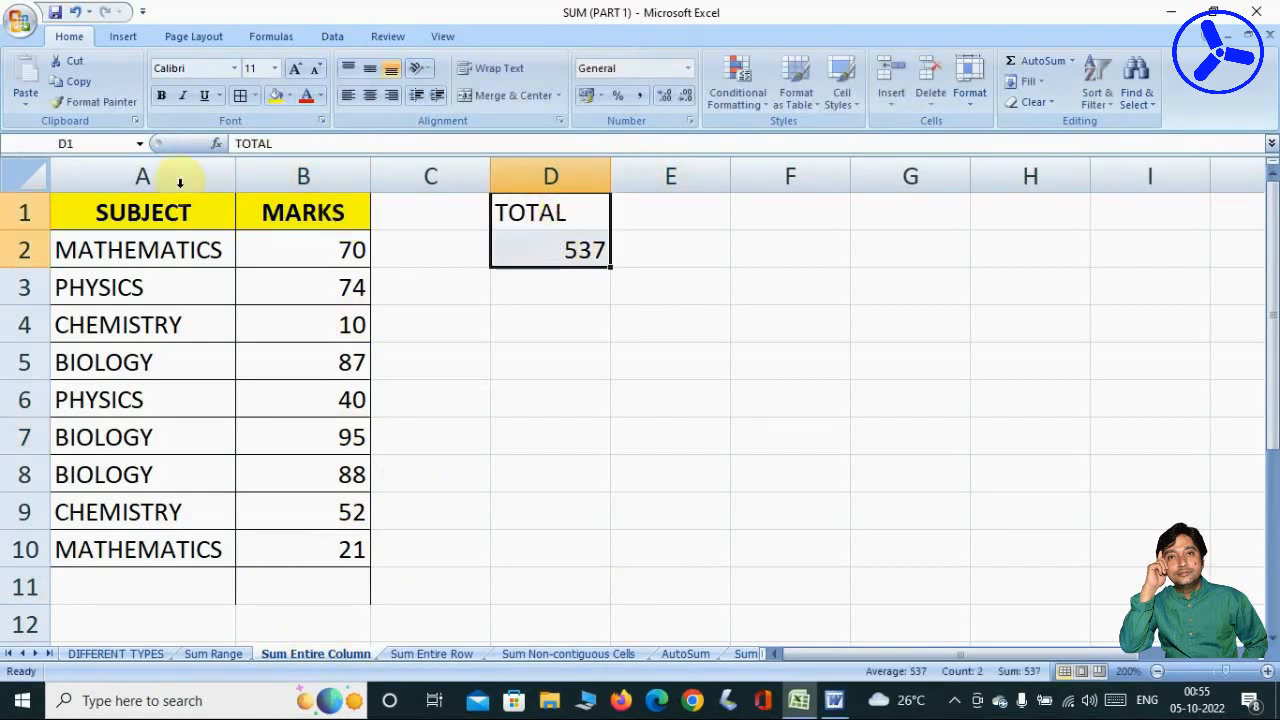
left_click(278, 95)
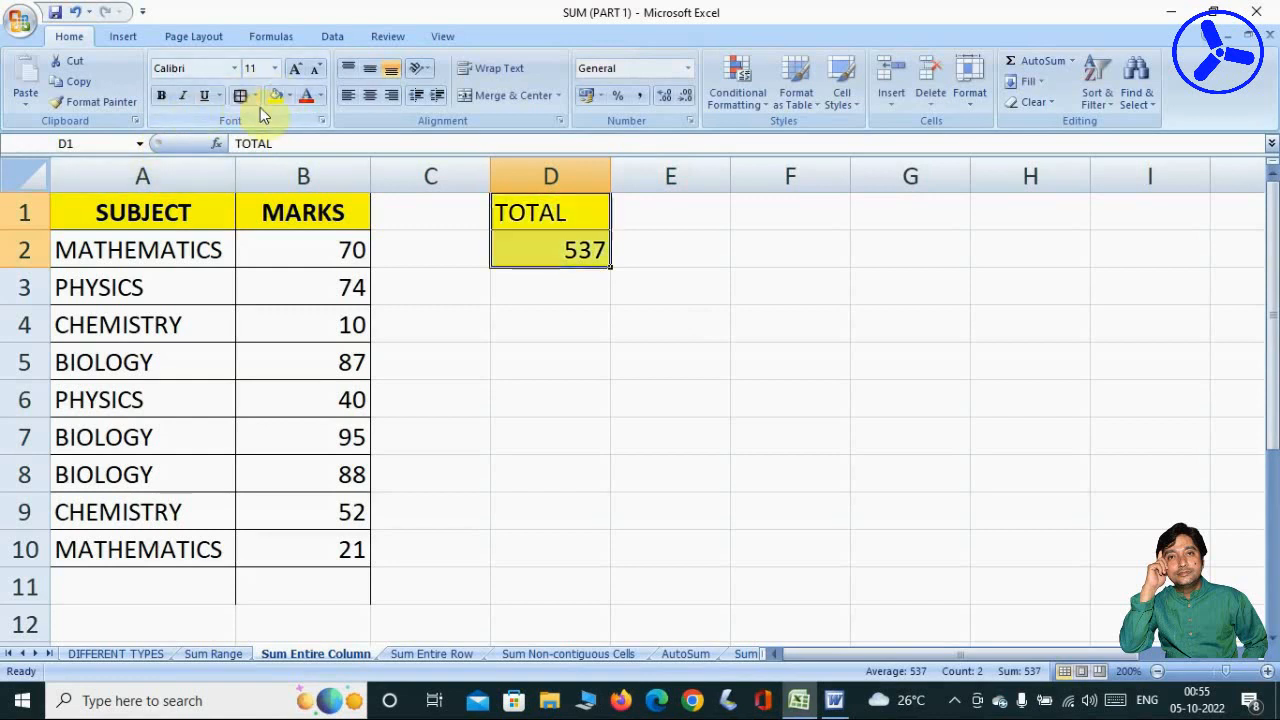
left_click(722, 310)
left_click_drag(545, 213, 550, 250)
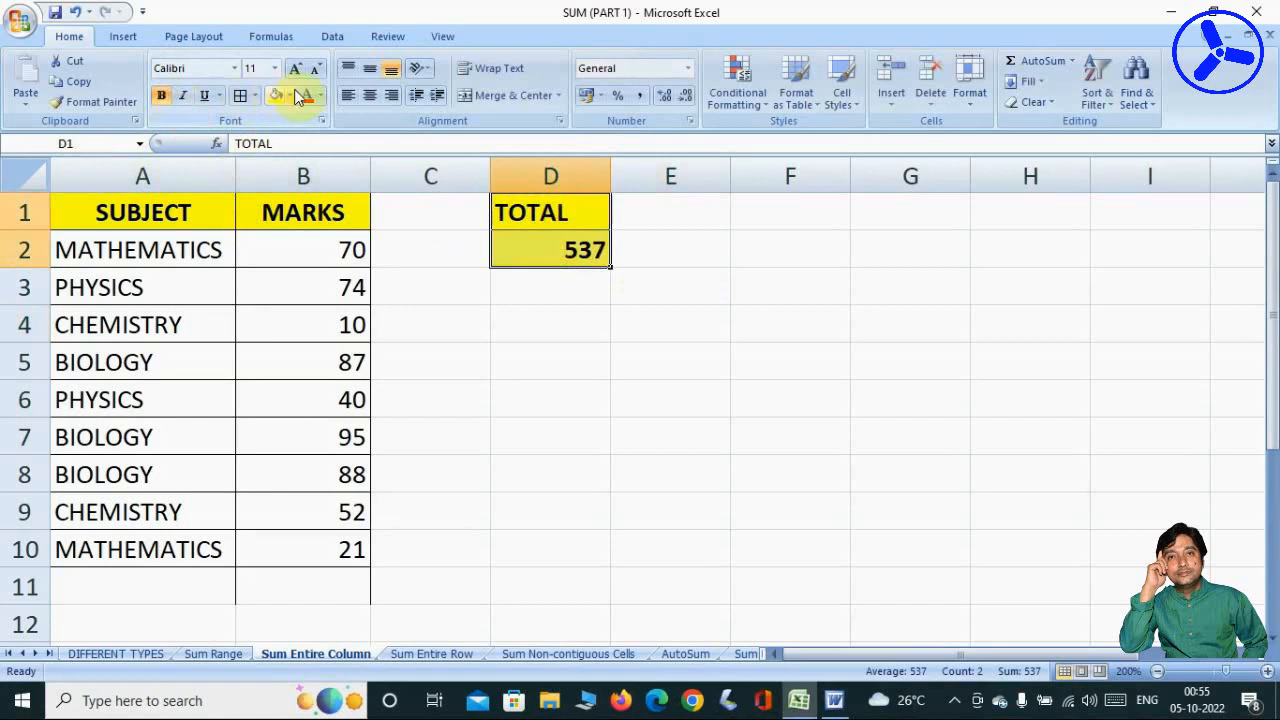
left_click(369, 95)
left_click(756, 342)
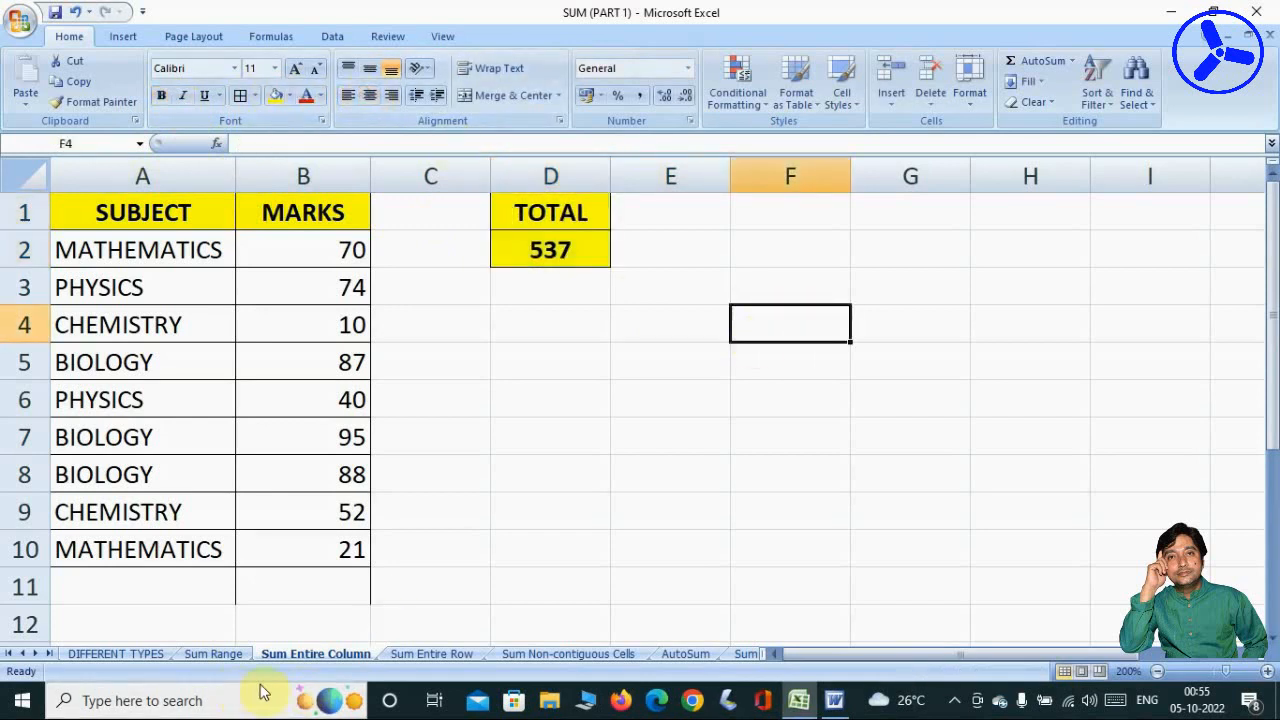
- Open the Sum Entire Row sheet and deselect its number table by selecting empty cell F10
left_click(452, 658)
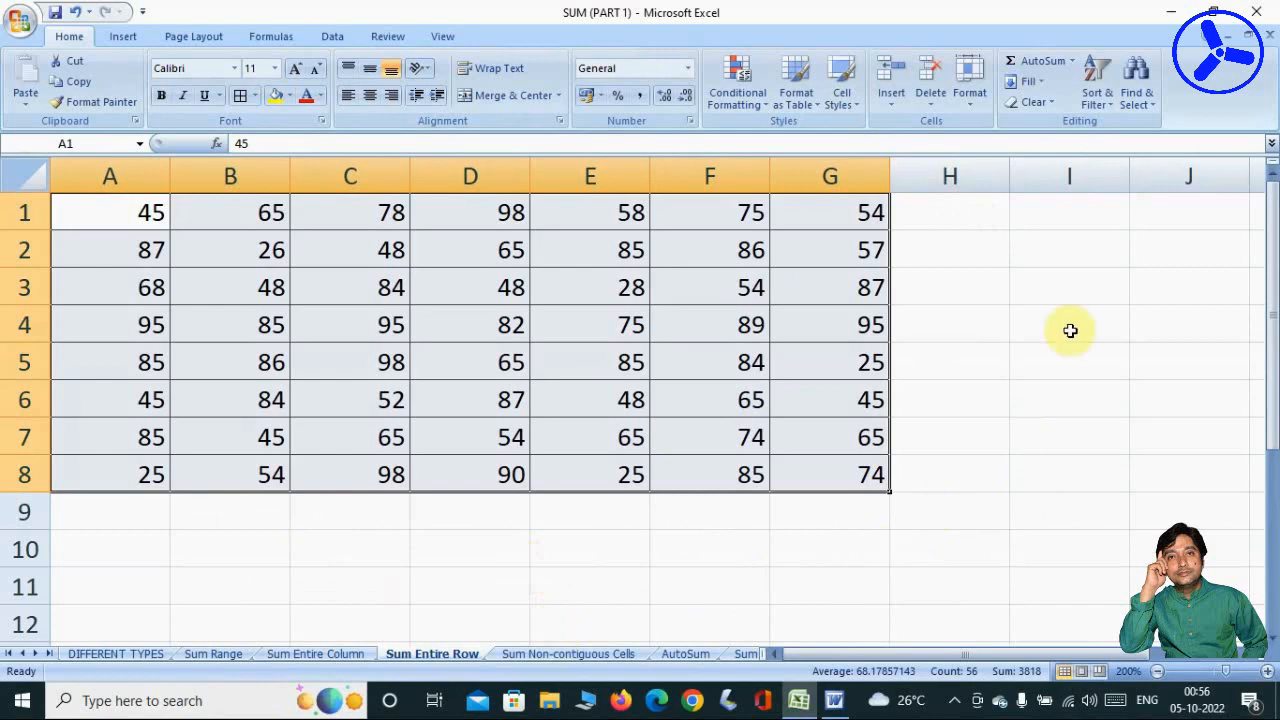
left_click(725, 558)
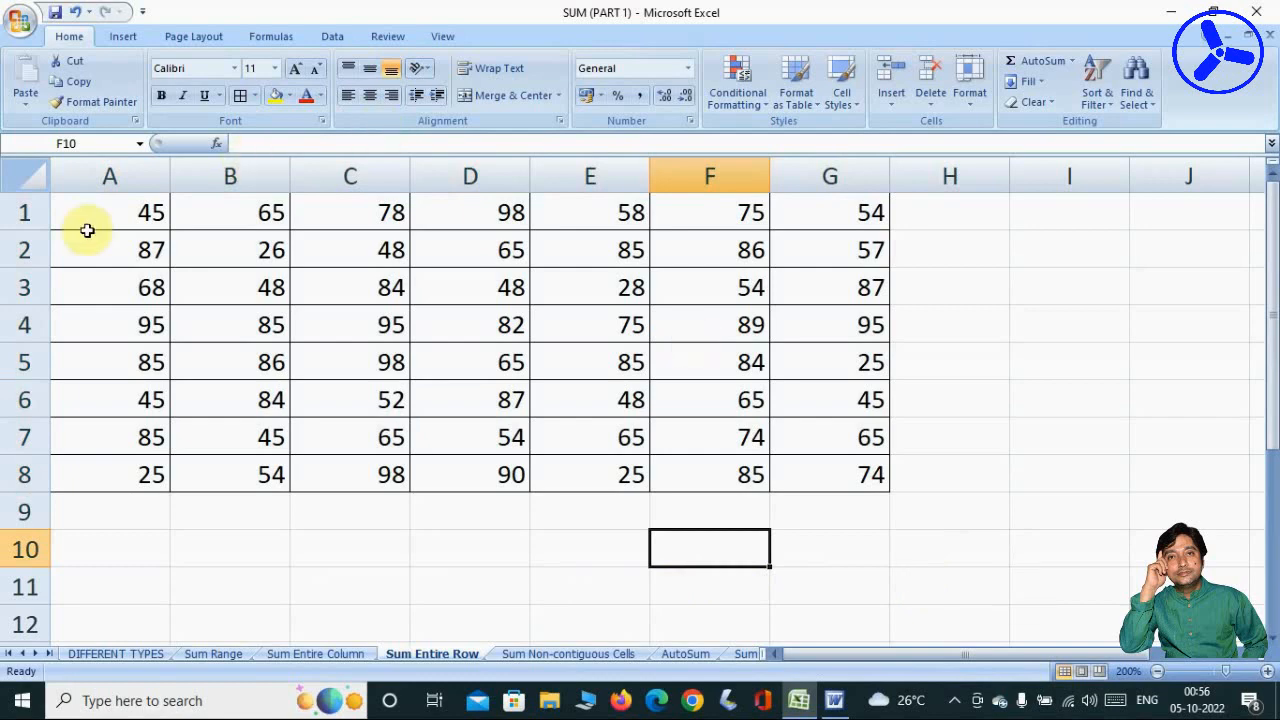
- Enter the row labels 1ST, 2ND and 3RD in cells A10 to A12 below the number table
left_click(104, 542)
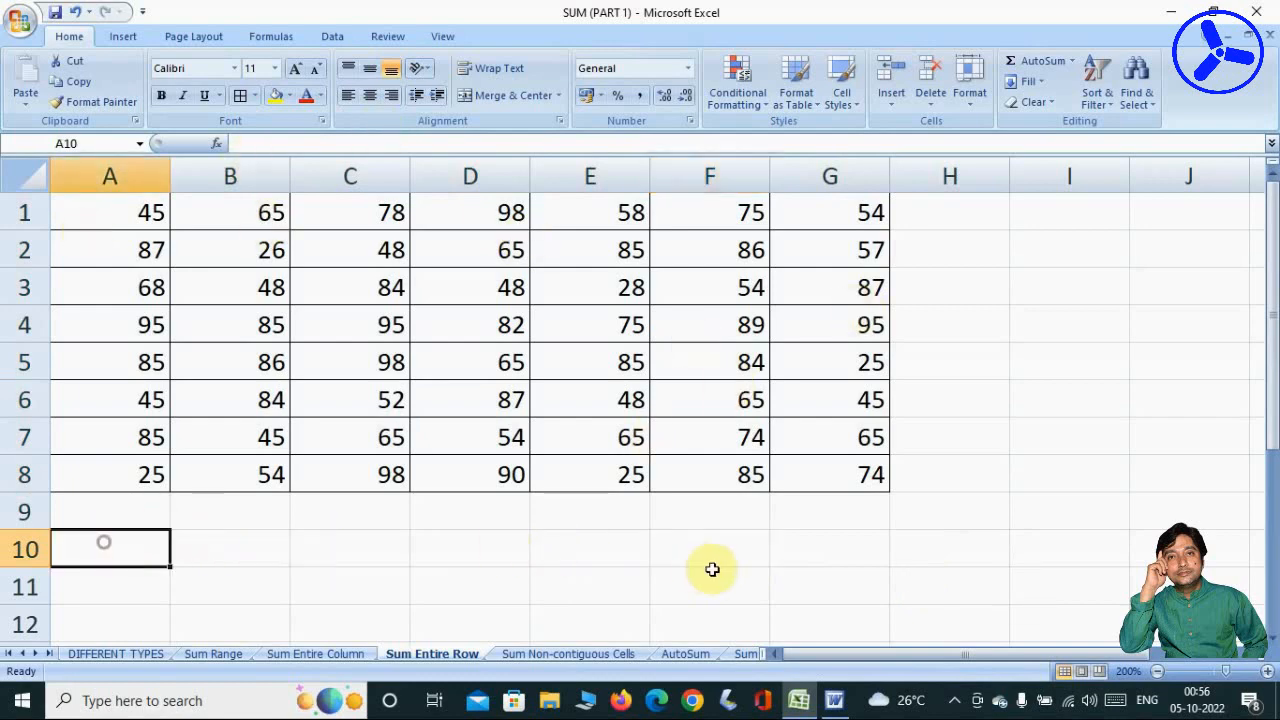
type("S")
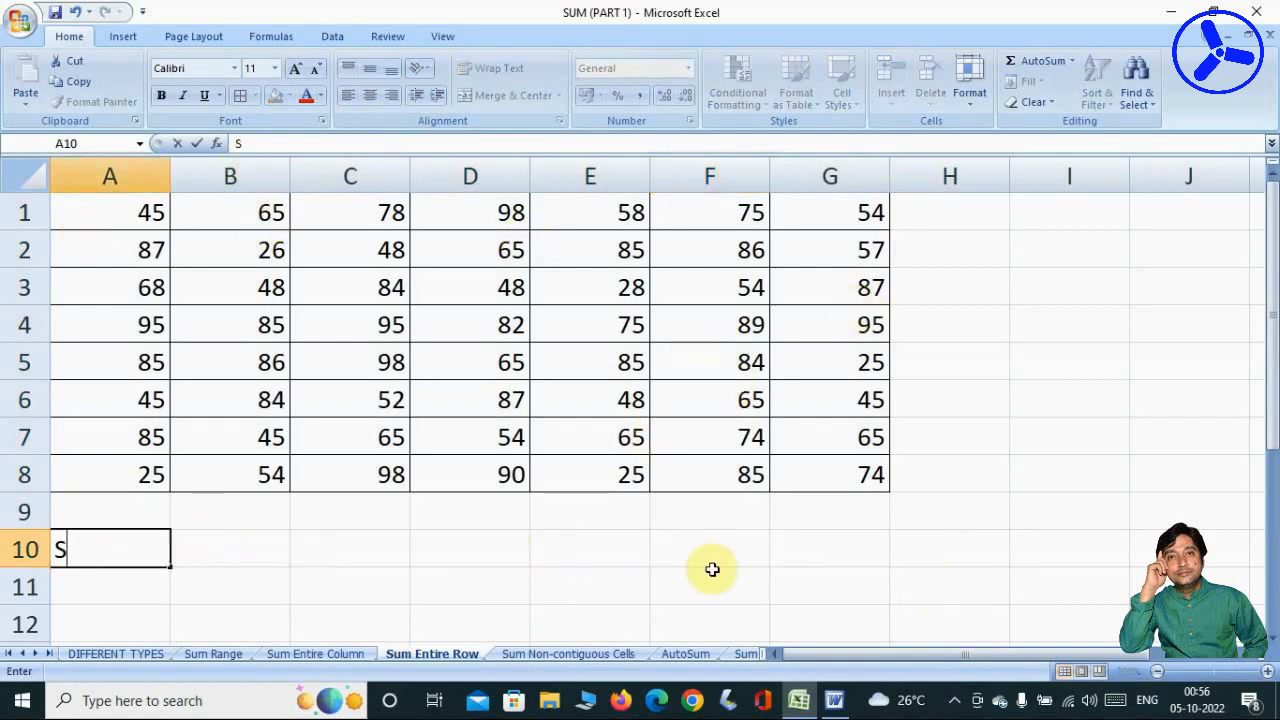
type("1STY")
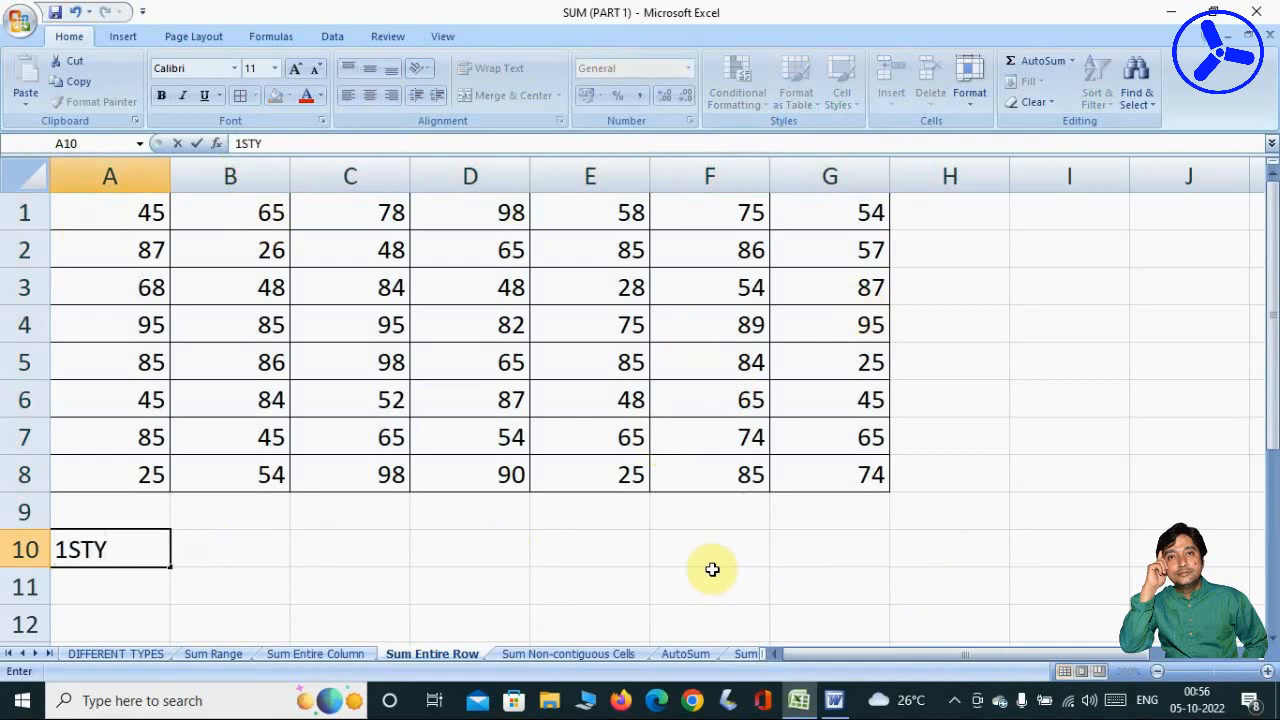
key("BackSpace")
key("Return")
type("2")
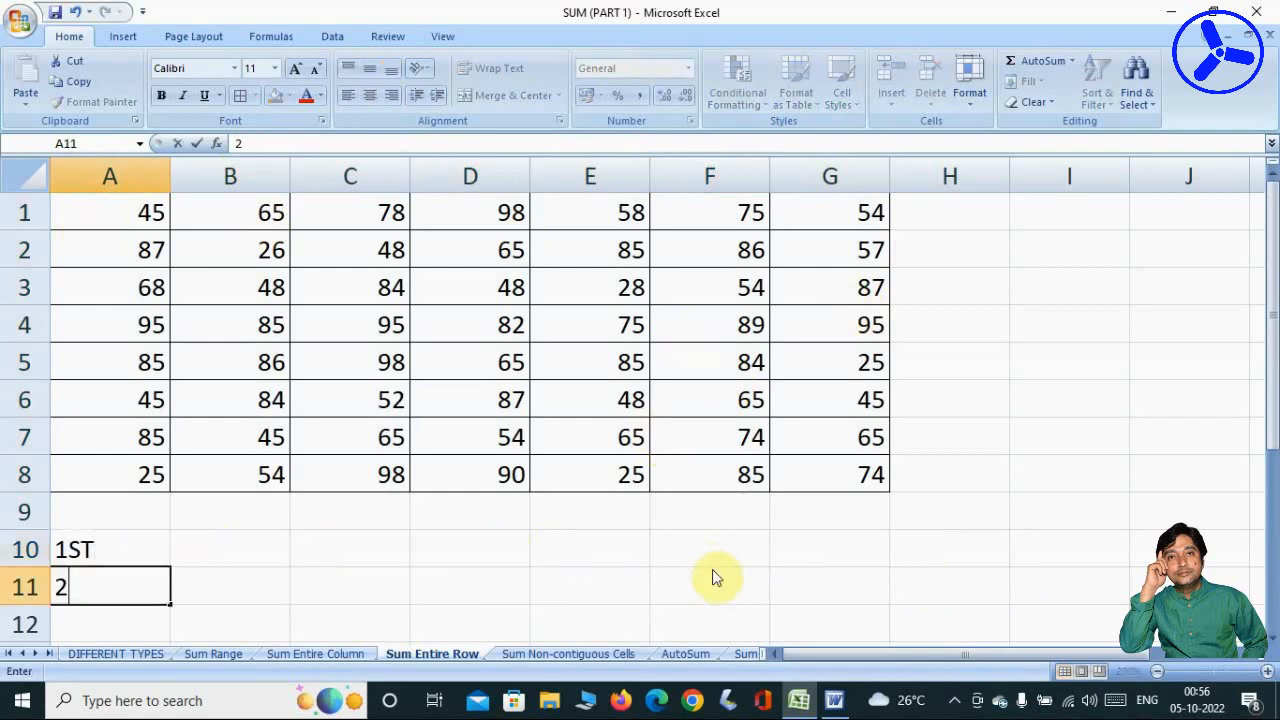
type("ND")
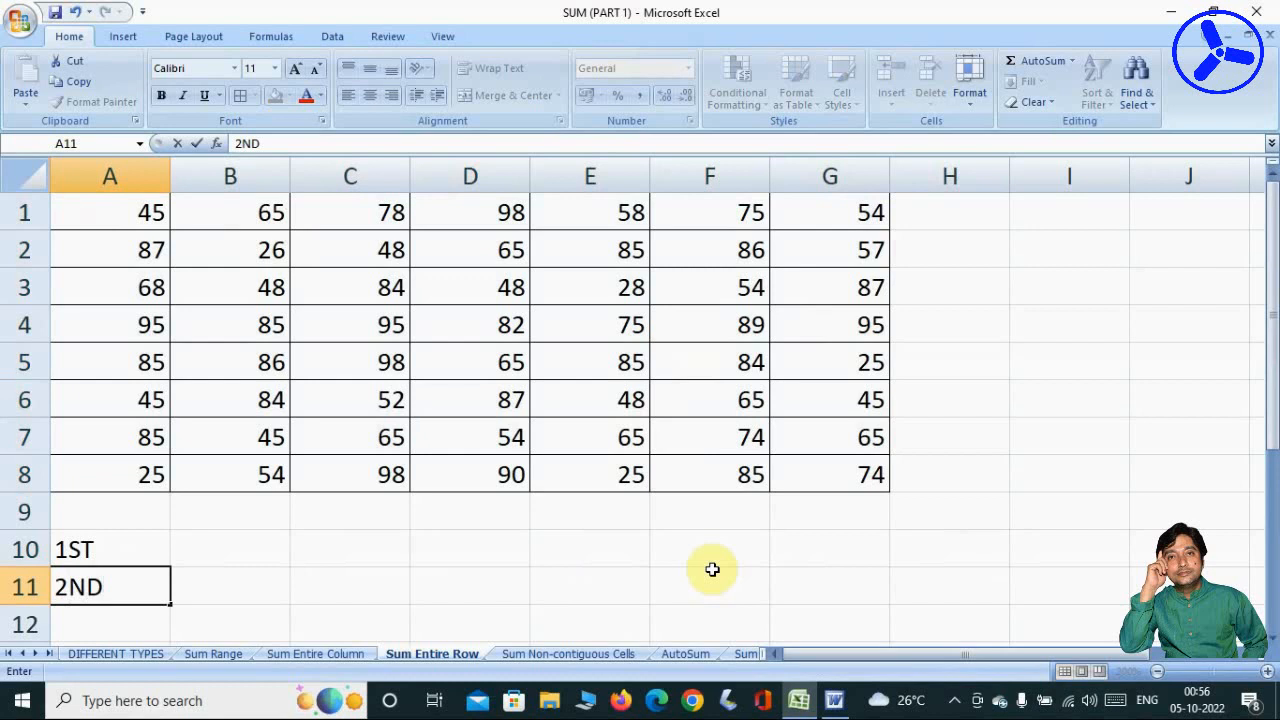
key("Return")
type("3RD")
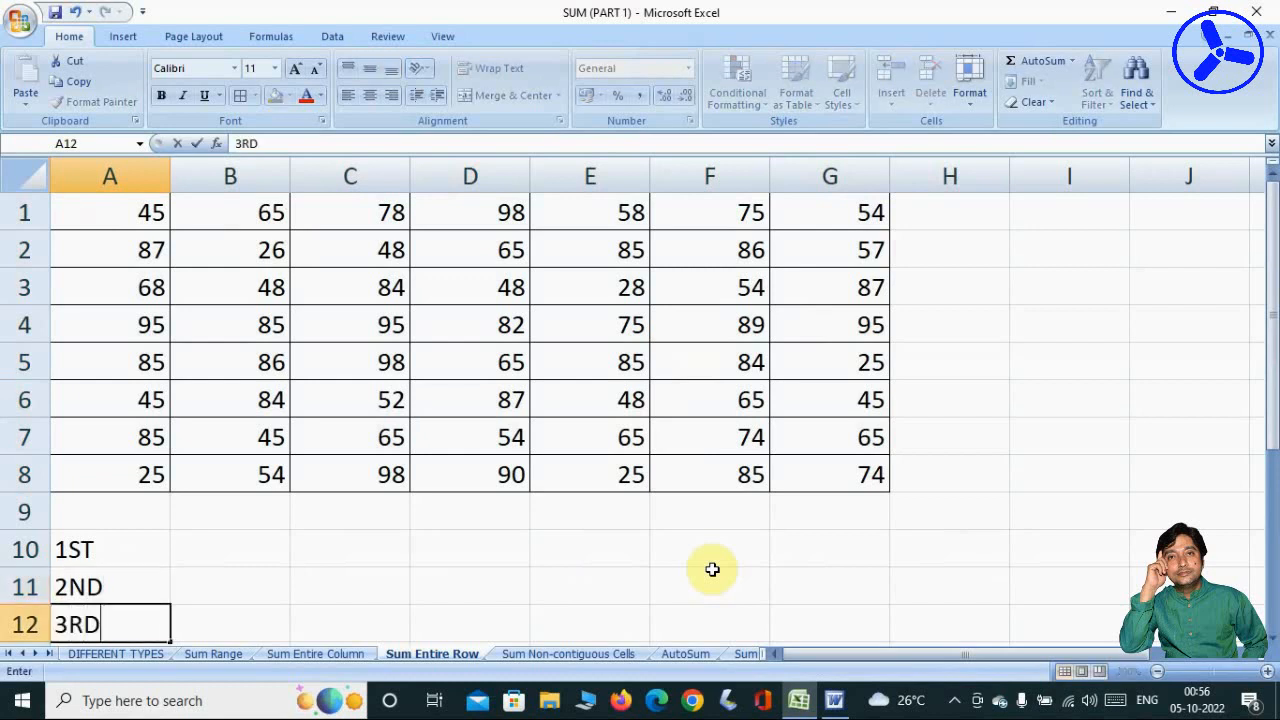
key("Tab")
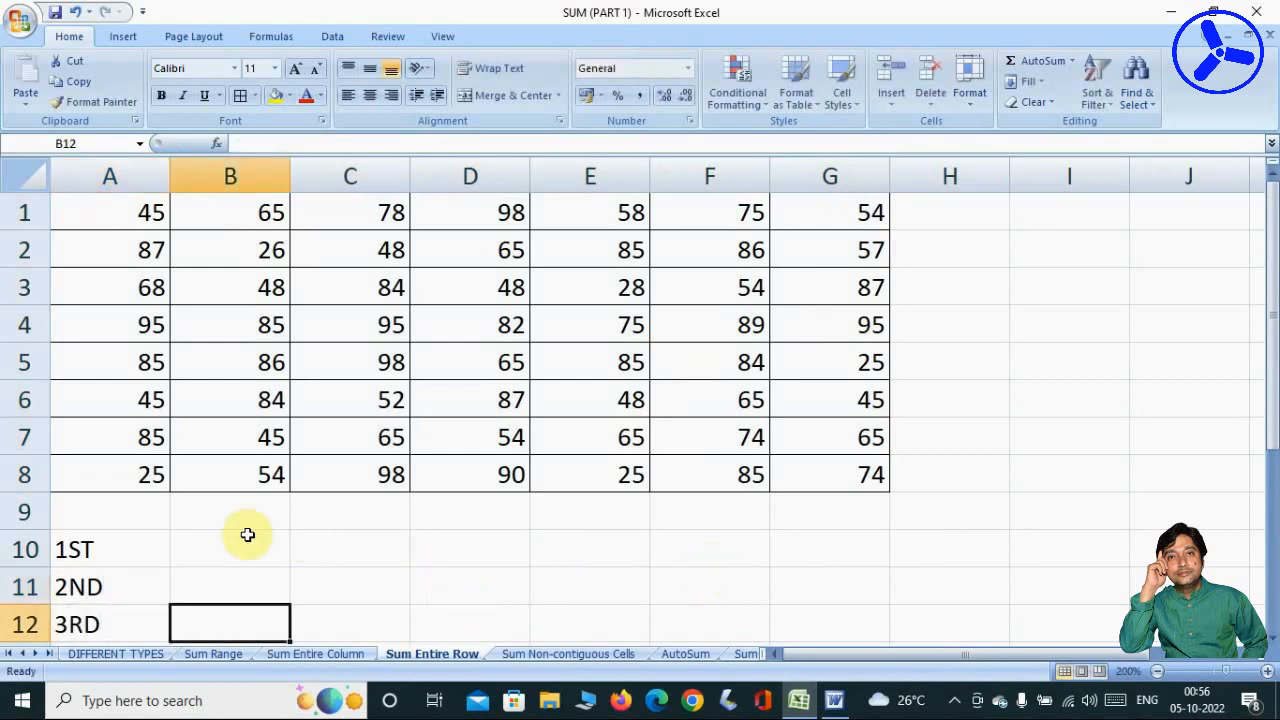
- Sum the entire first row in cell B10 with the formula =SUM(1:1)
left_click(195, 545)
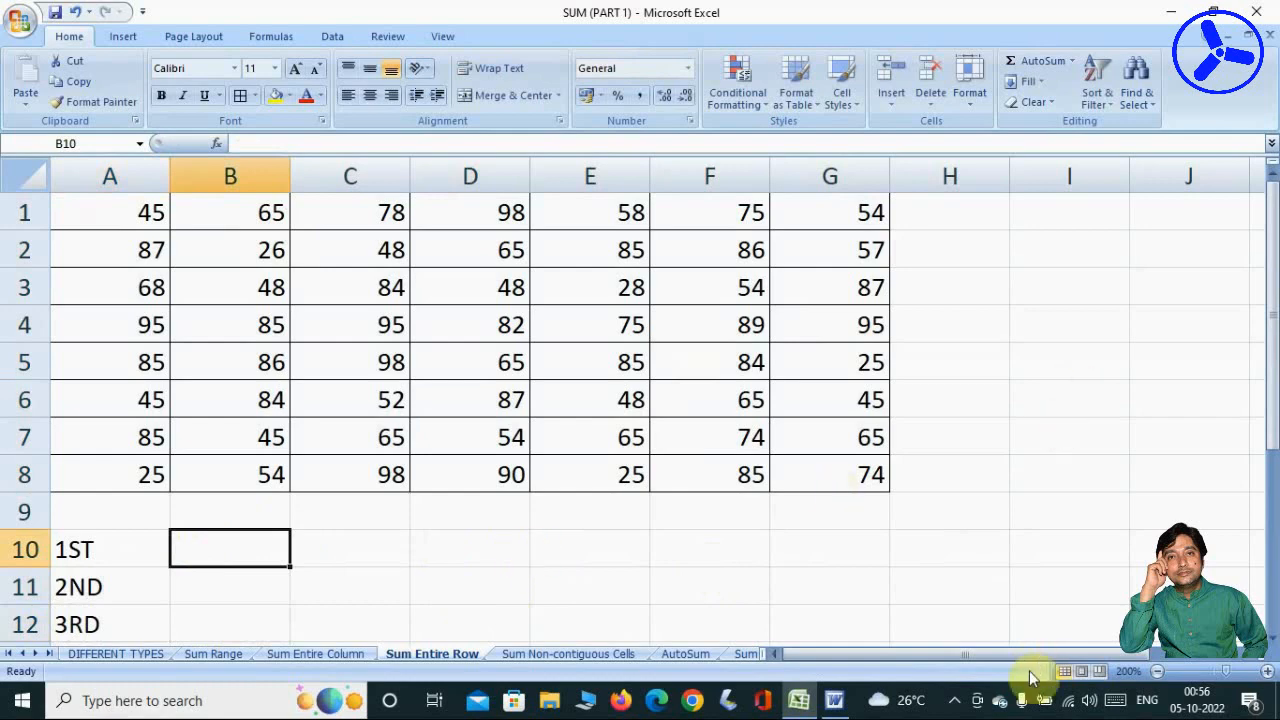
type("=SUM")
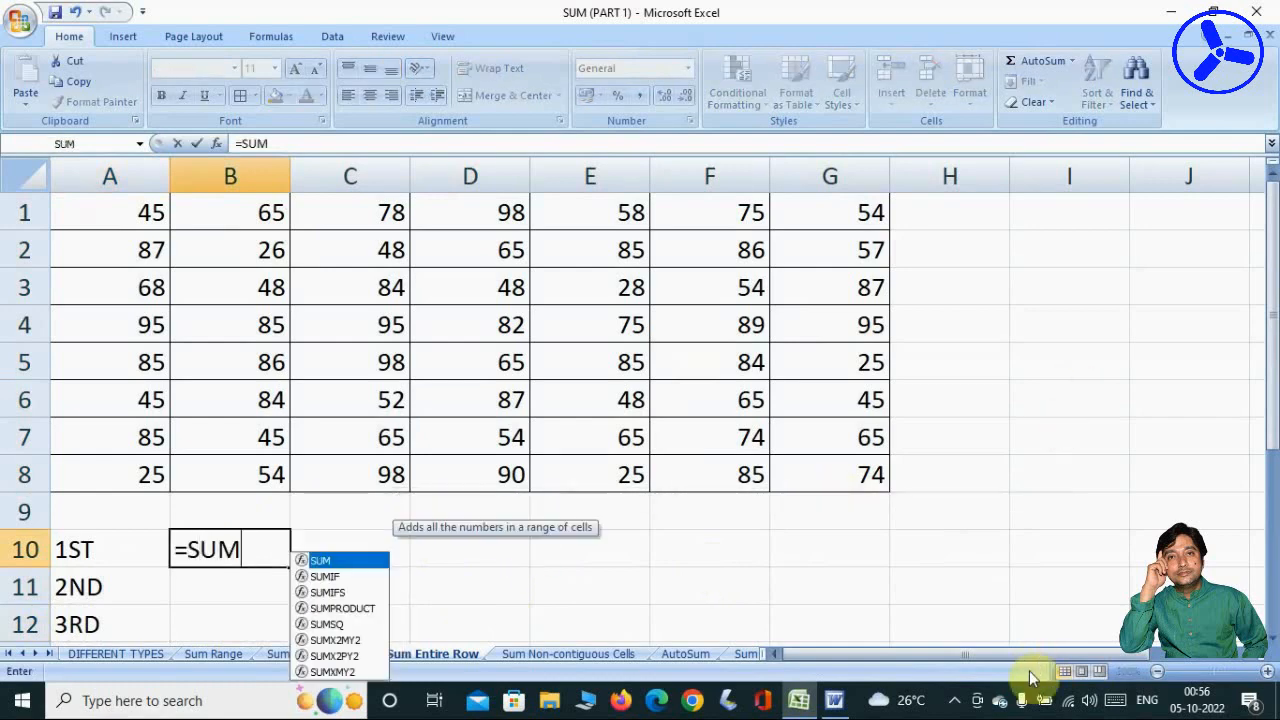
type("(")
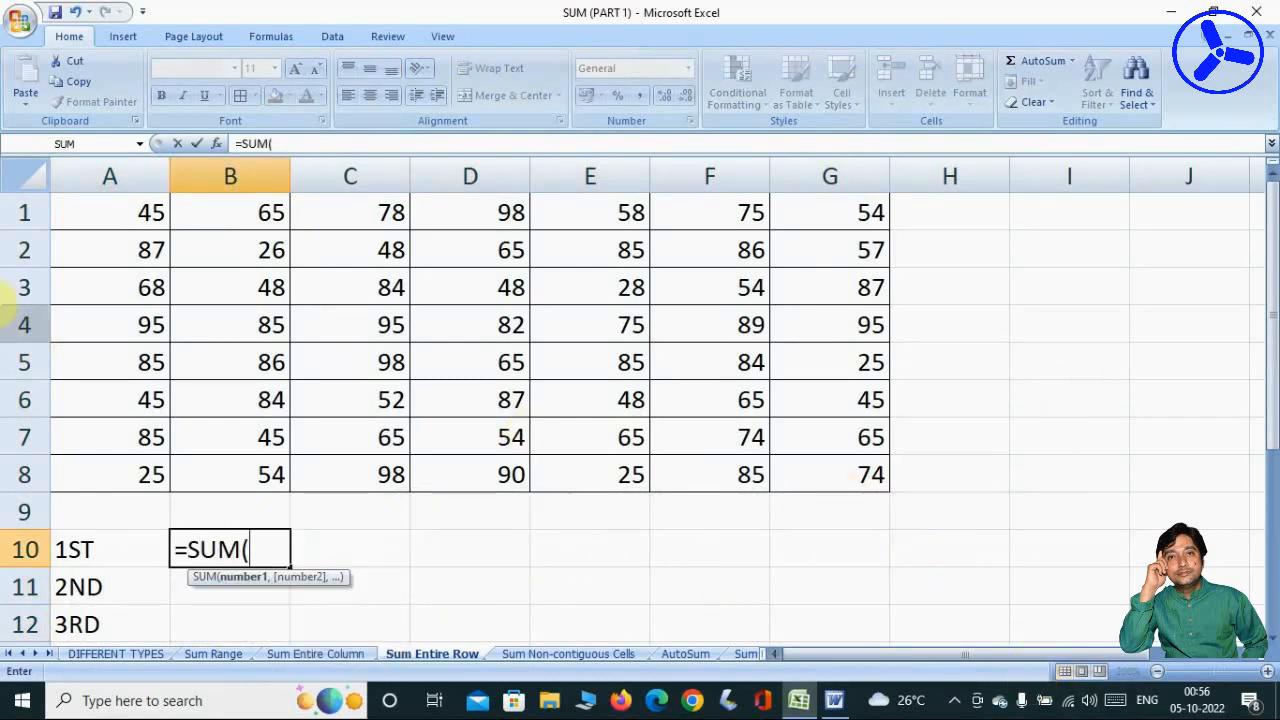
left_click(22, 213)
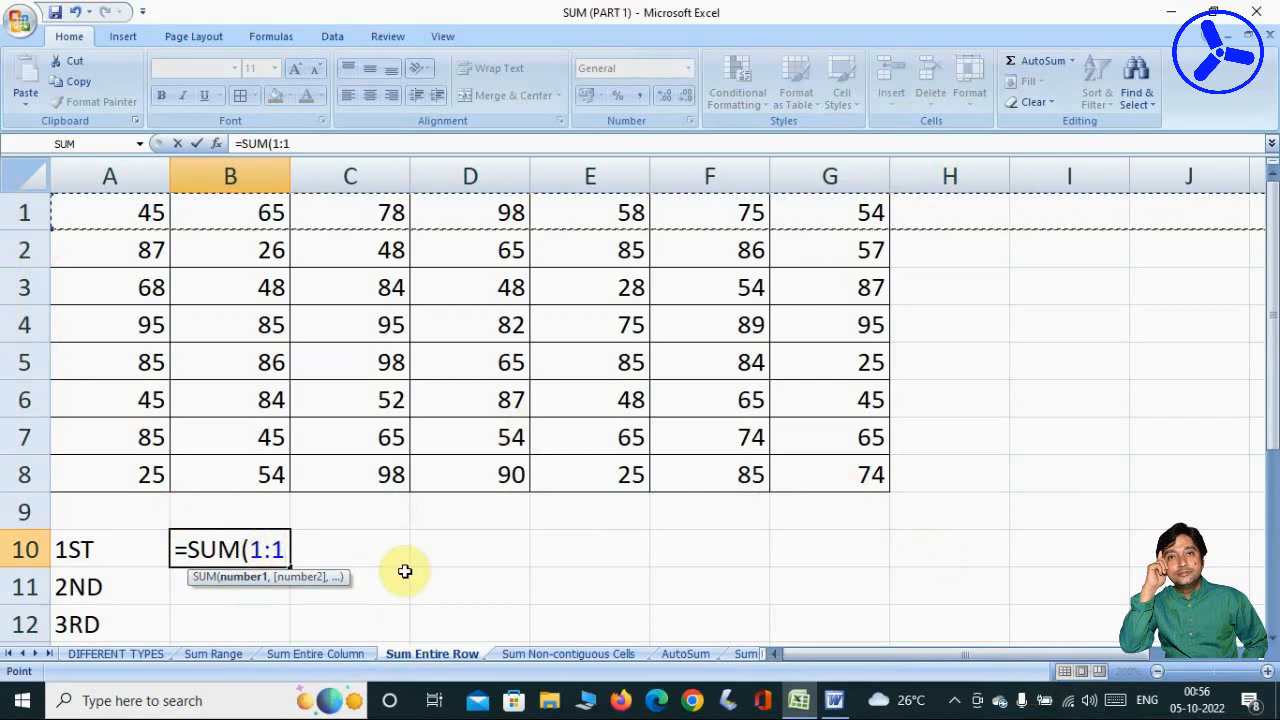
type(")")
key("Return")
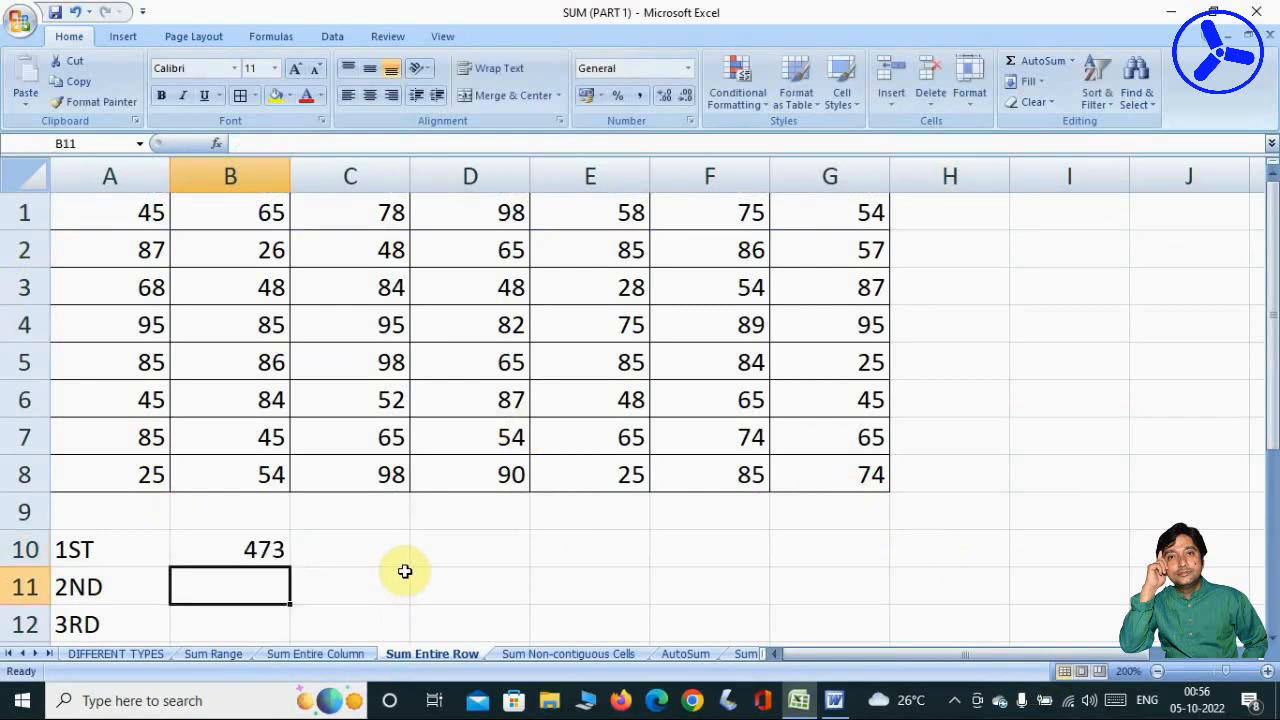
- Check the first row's total by inserting an AutoSum of A1:G1 in cell H1, and clear that cell again
left_click(948, 212)
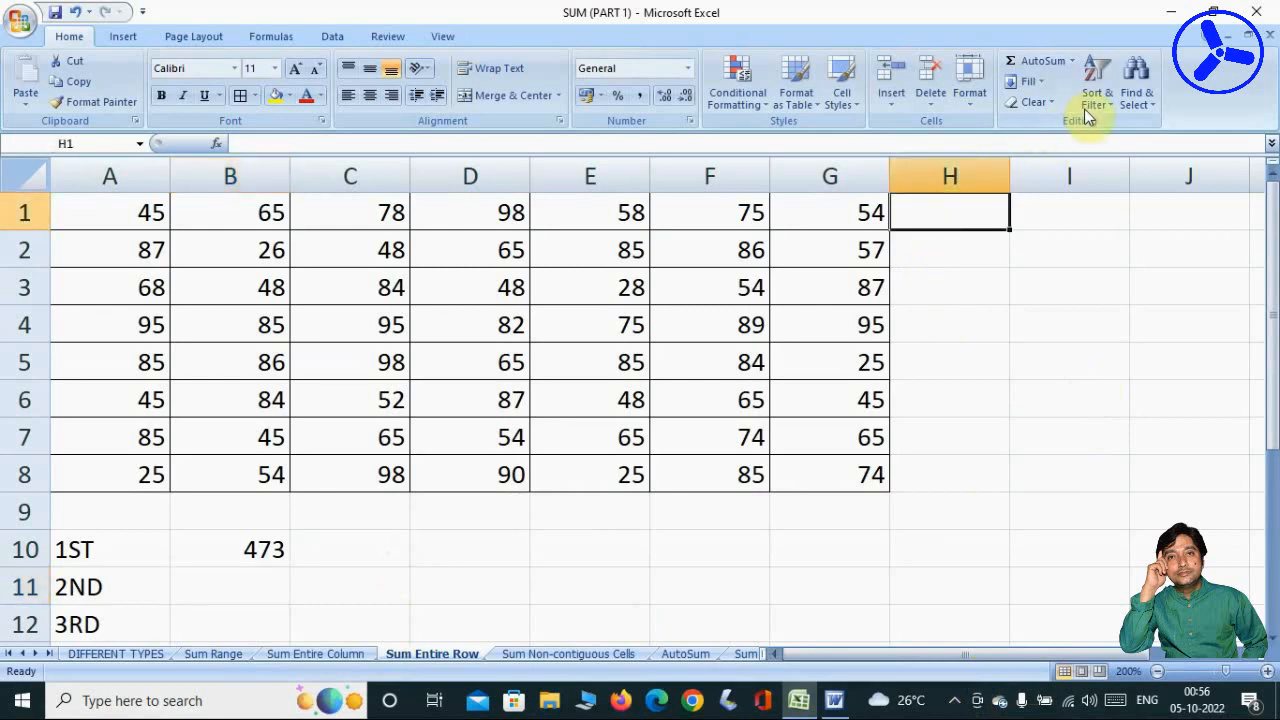
left_click(1040, 60)
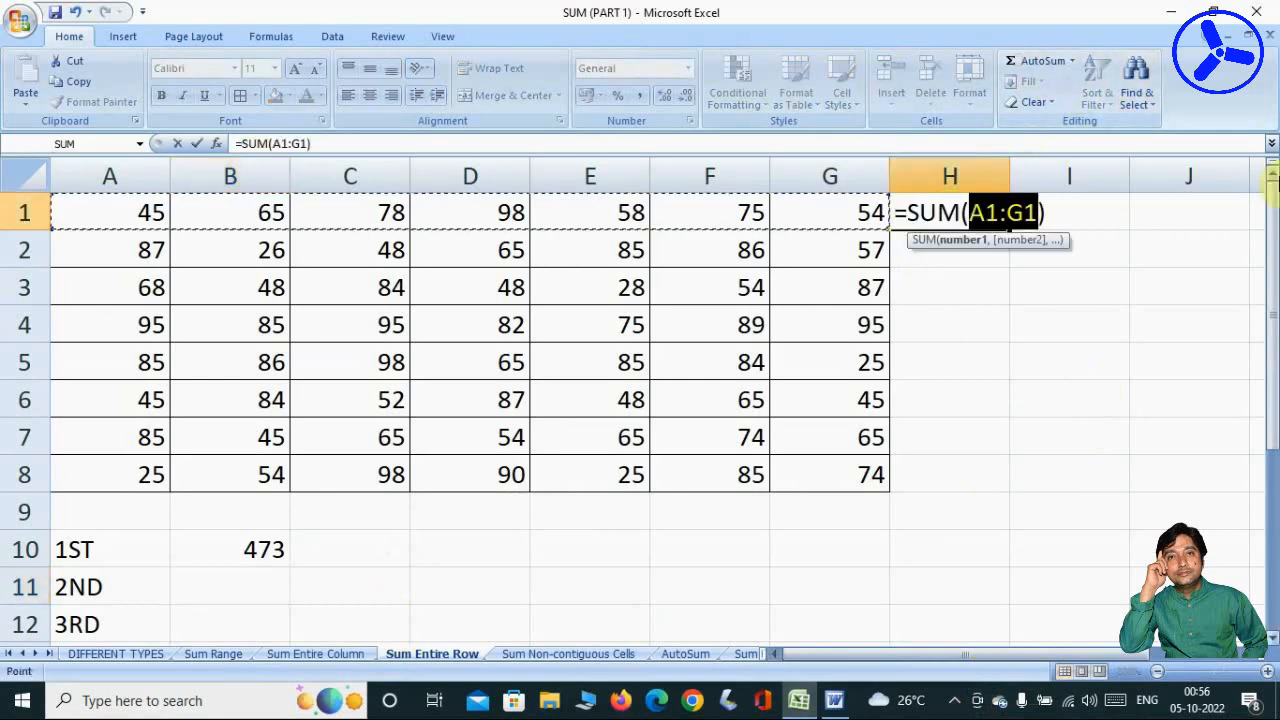
key("Return")
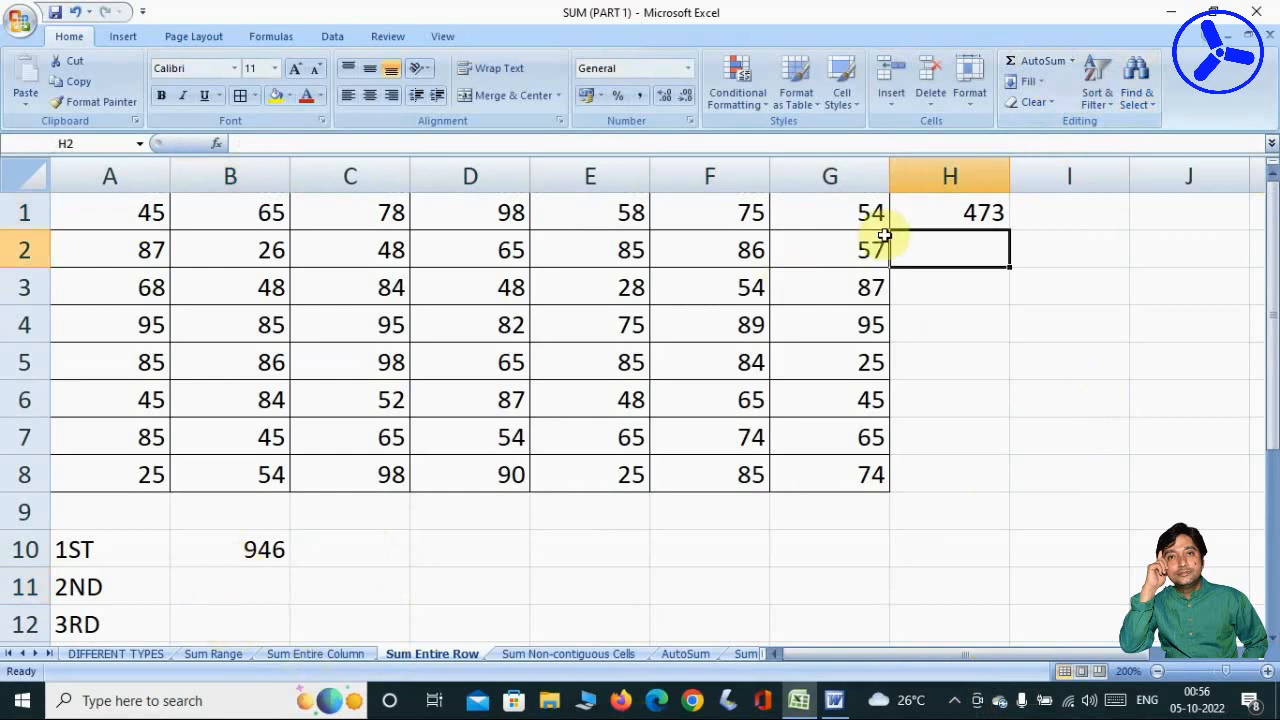
left_click(973, 212)
key("Delete")
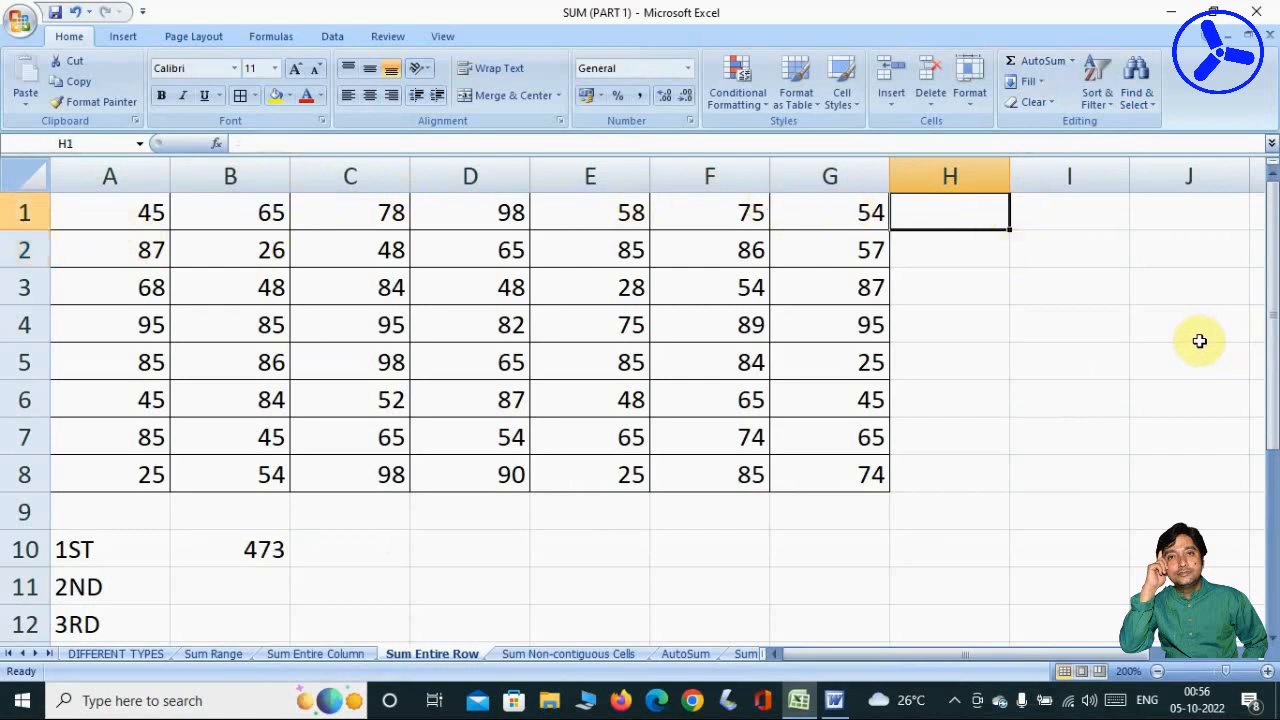
- Sum the entire second row in cell B11 with the formula =SUM(2:2)
left_click(249, 580)
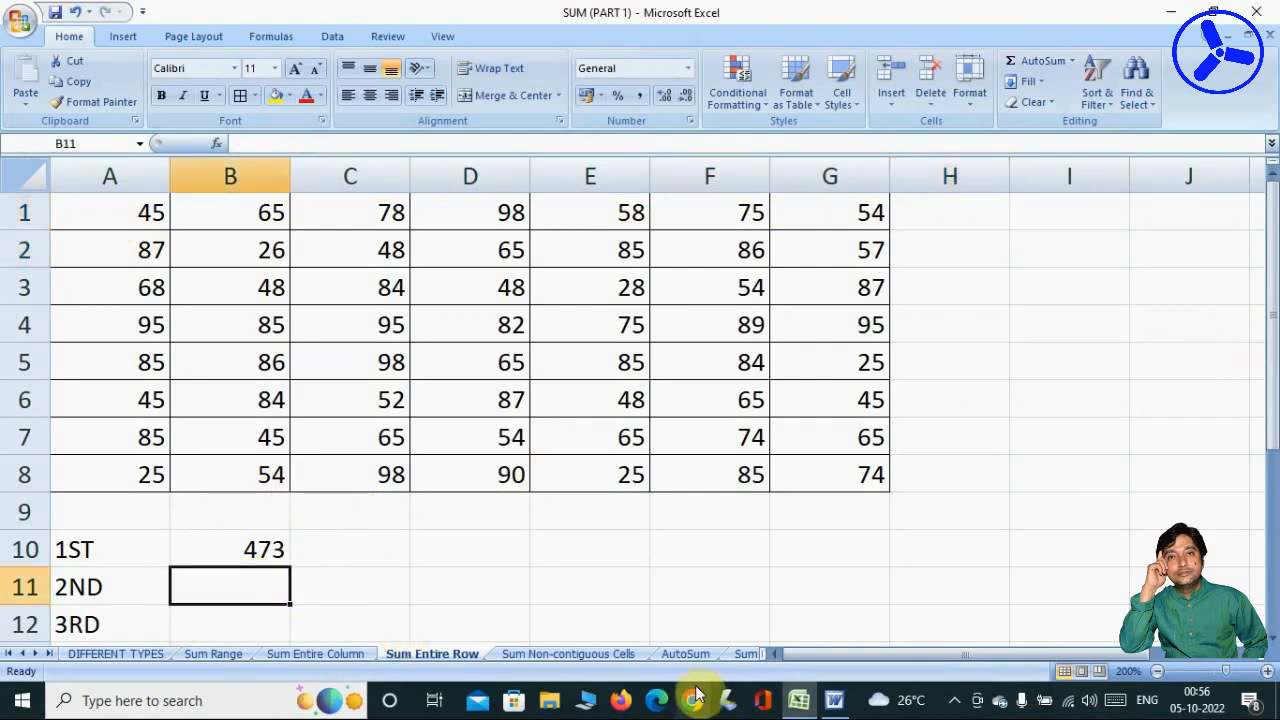
type("=SUM")
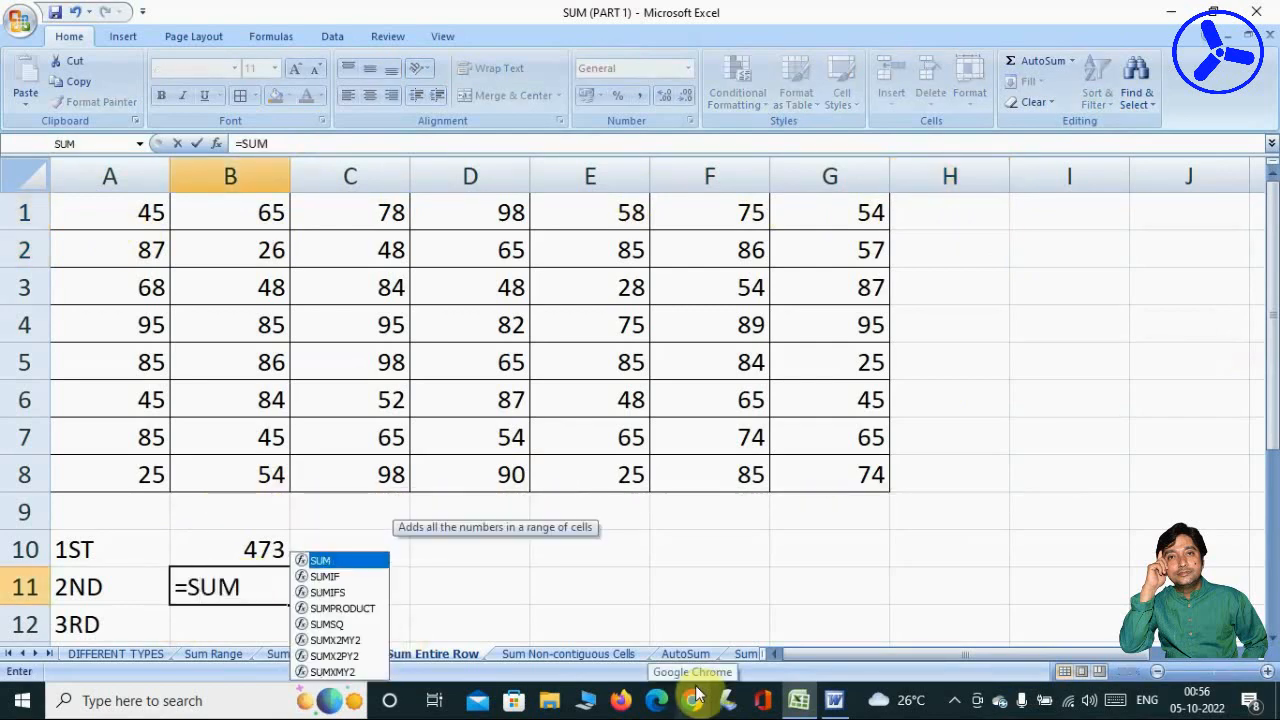
type("(")
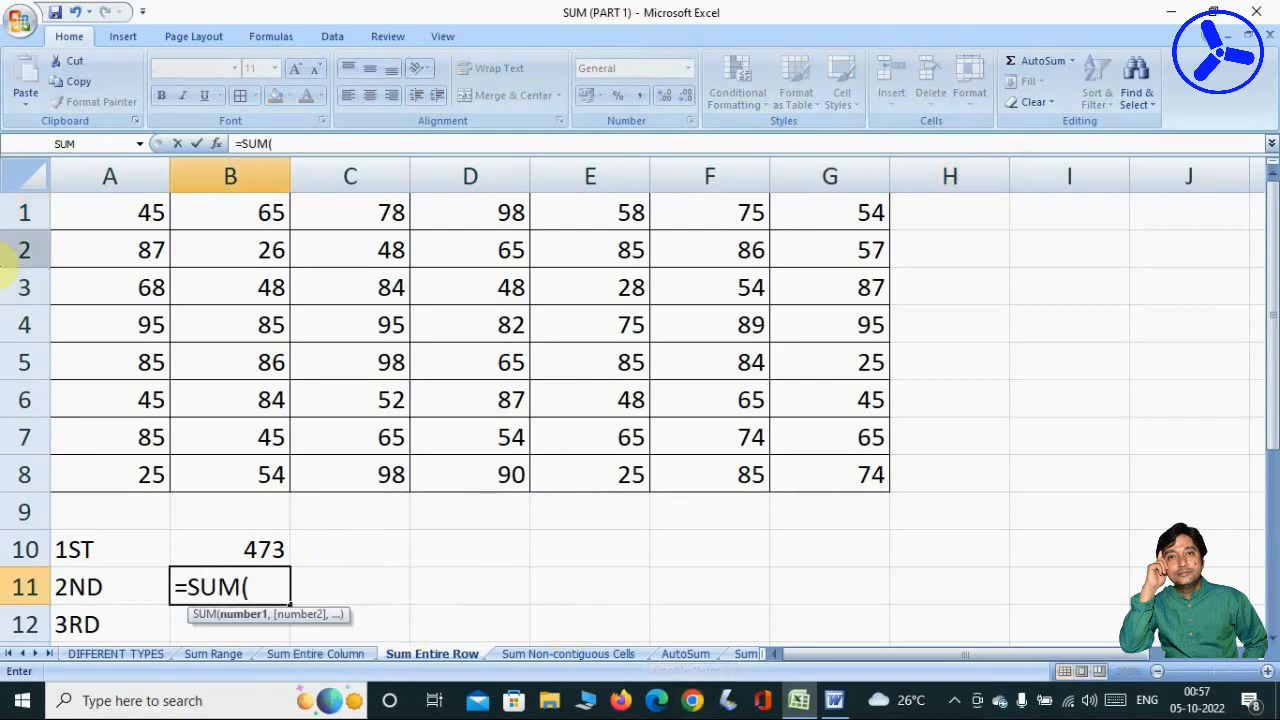
left_click(27, 249)
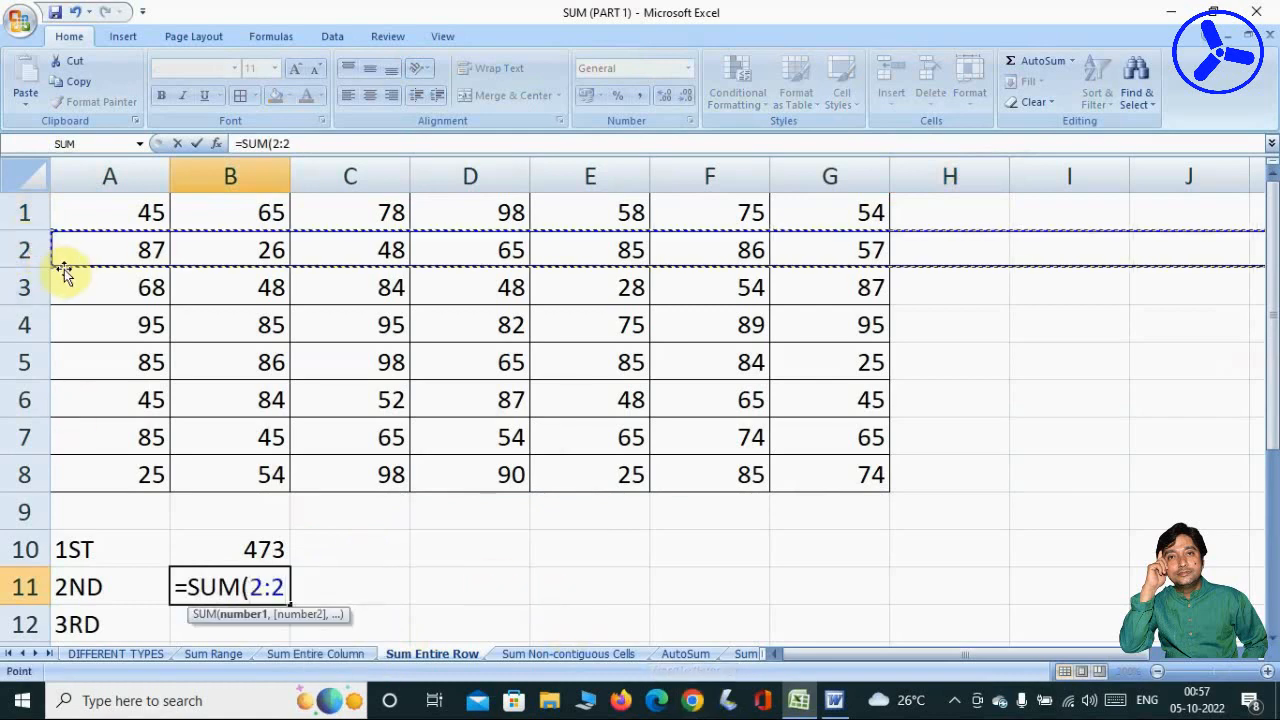
type(")")
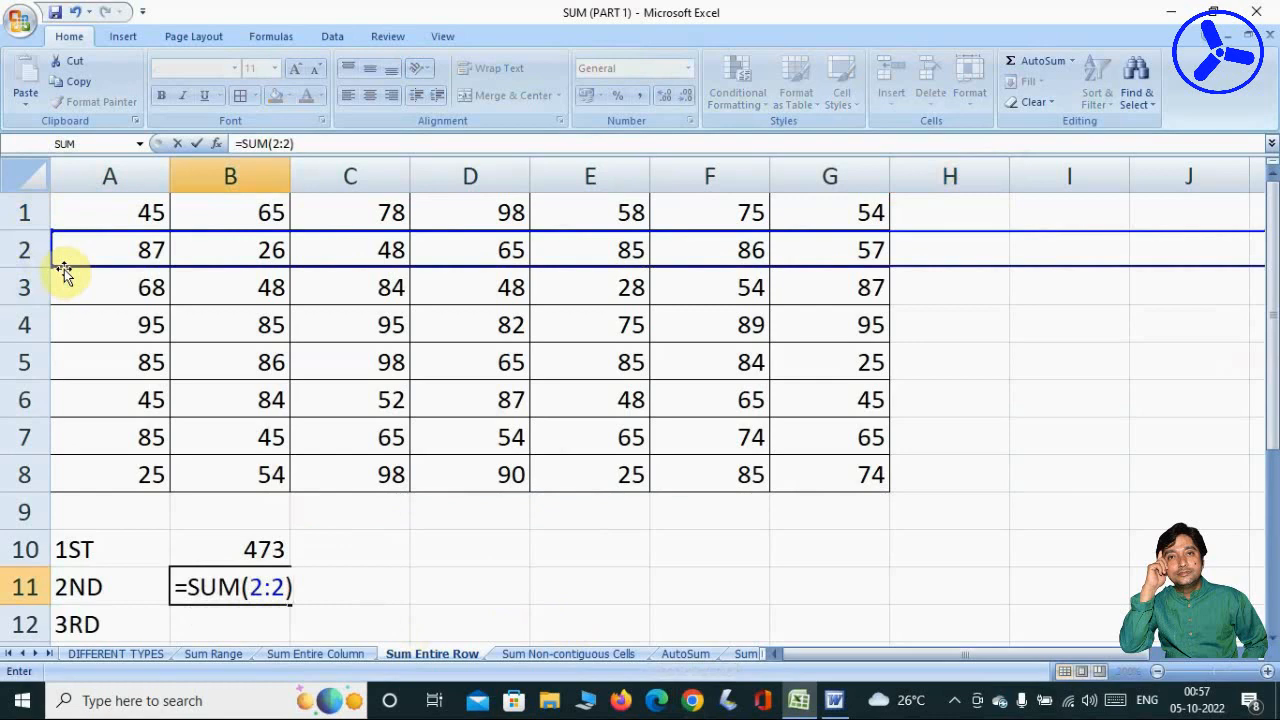
key("Return")
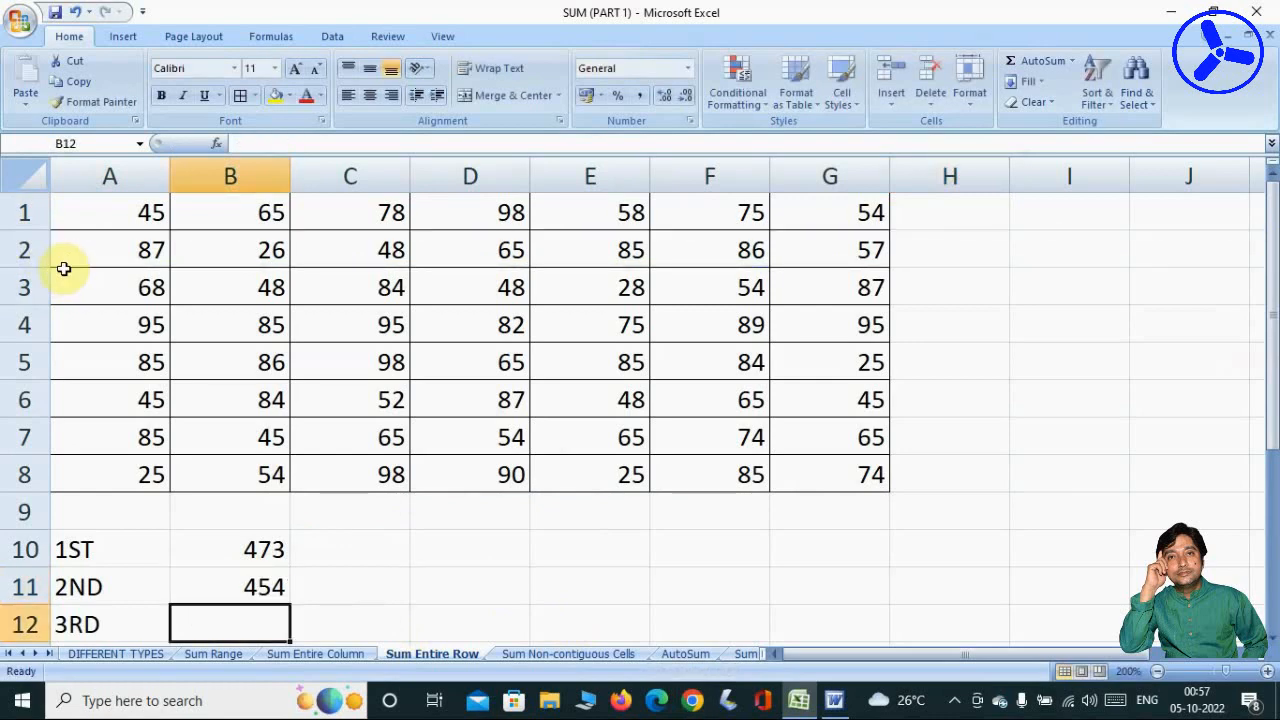
- Sum the entire third row in cell B12 with the formula =SUM(3:3)
type("=SUM")
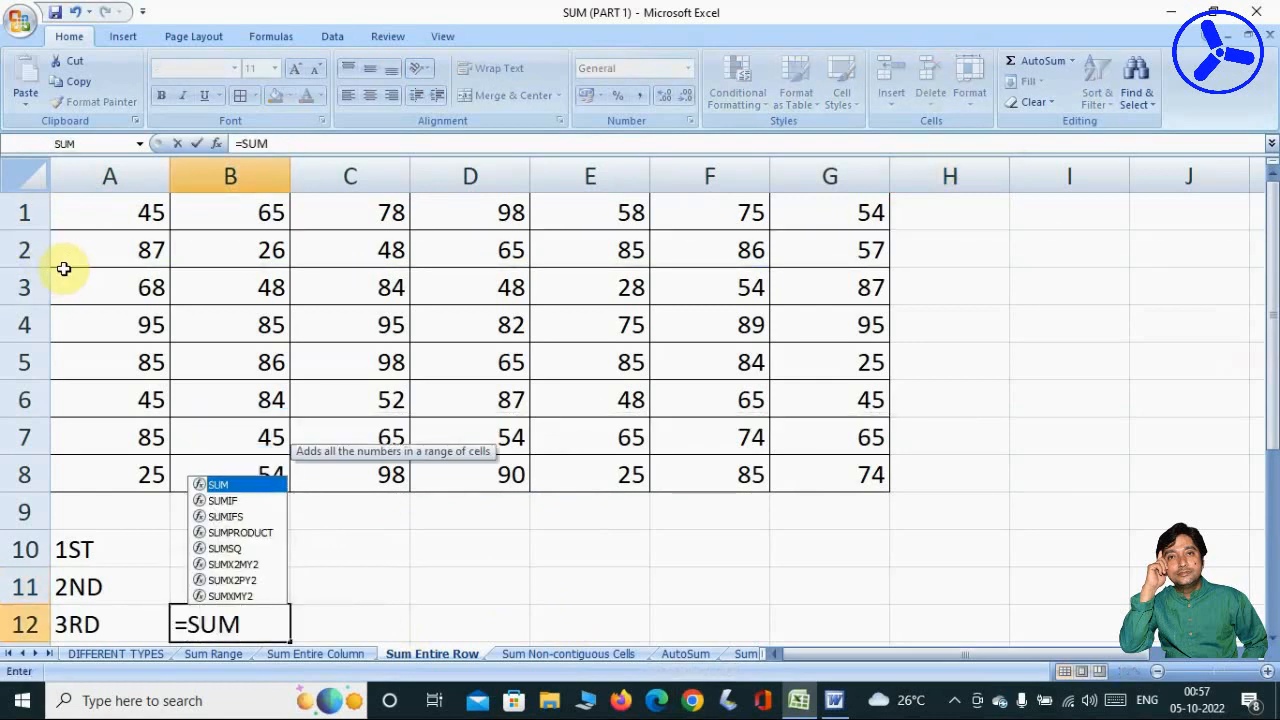
type("(")
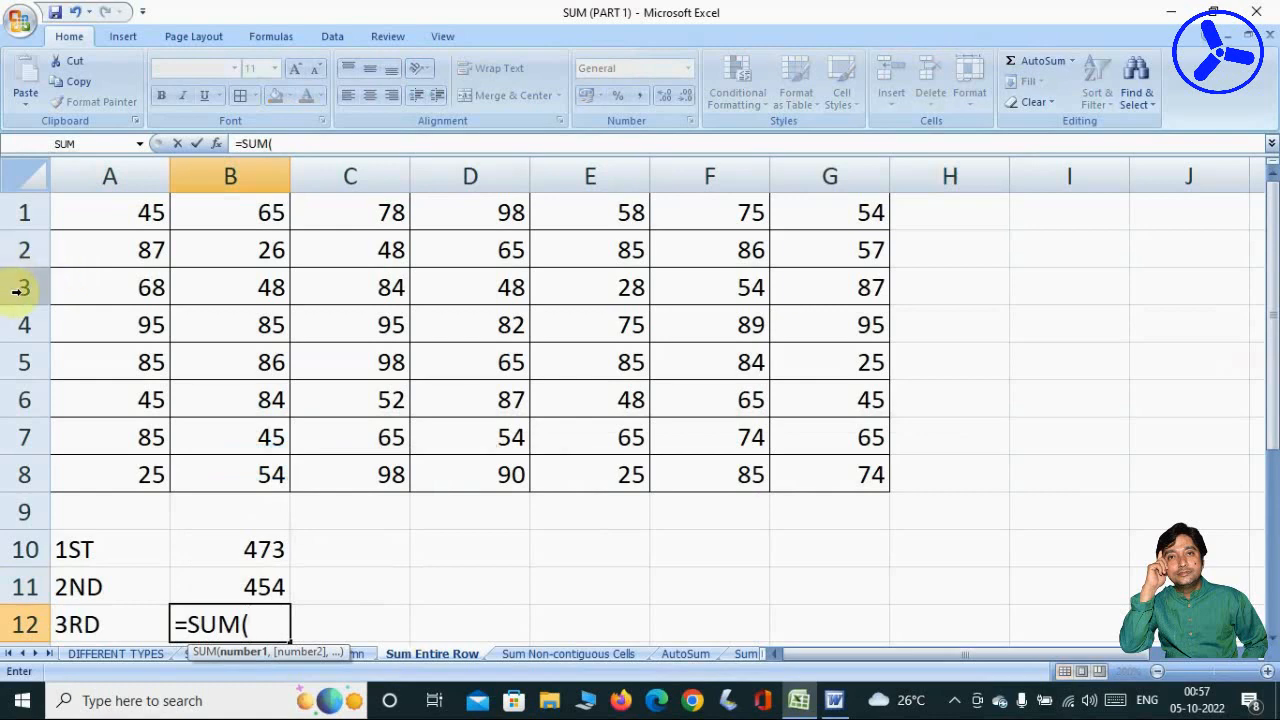
left_click(20, 289)
type(")")
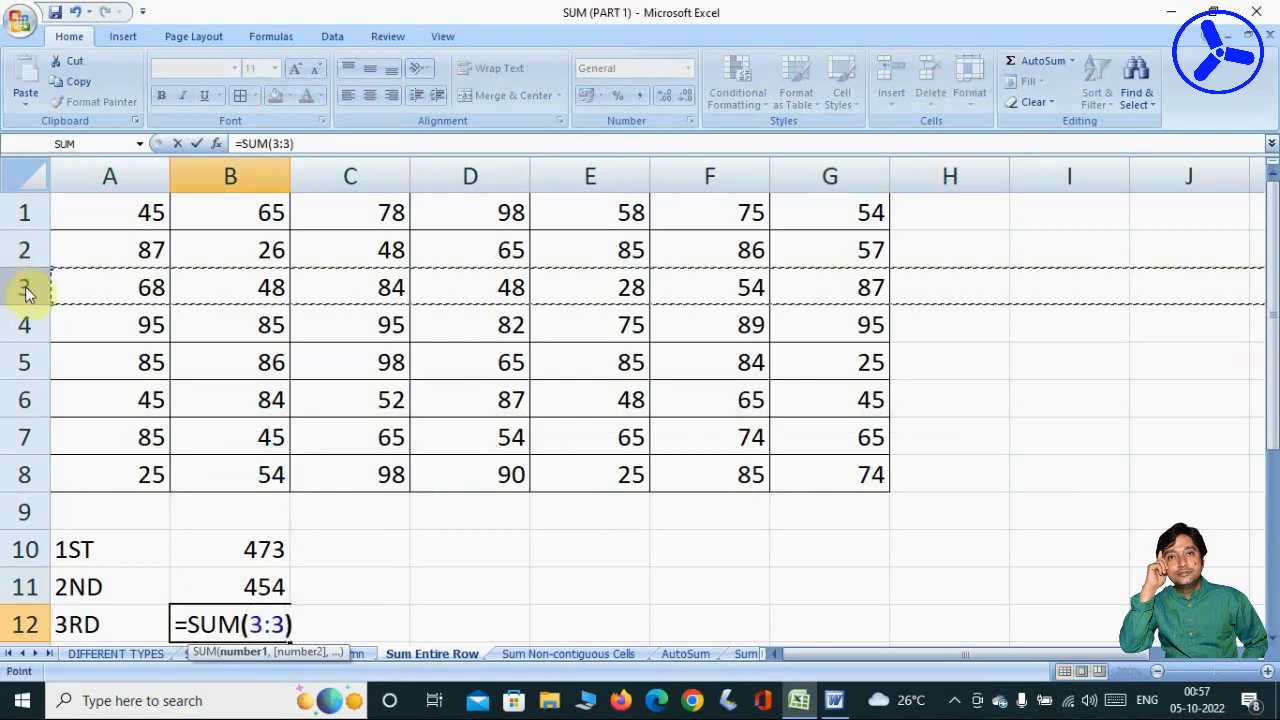
key("Return")
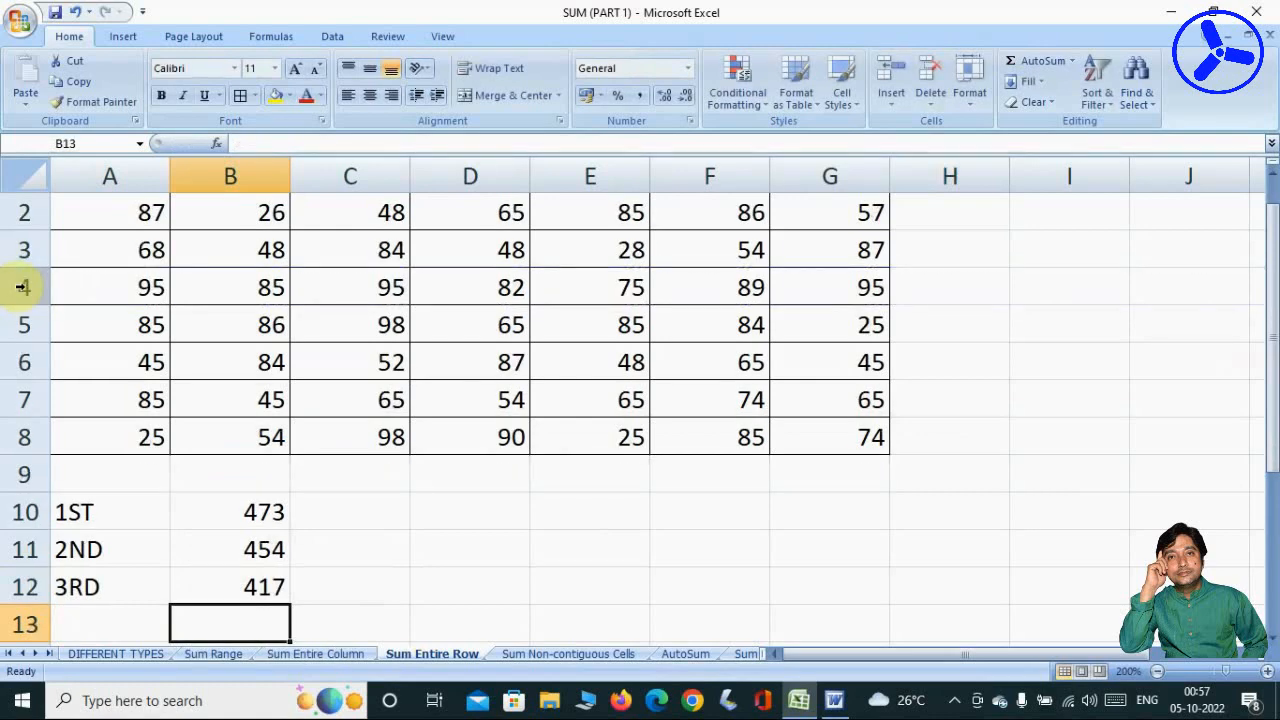
- Test the third row's total by entering 65 in cell H3 beside the table, and clear that cell again
scroll(20, 288, "up", 1)
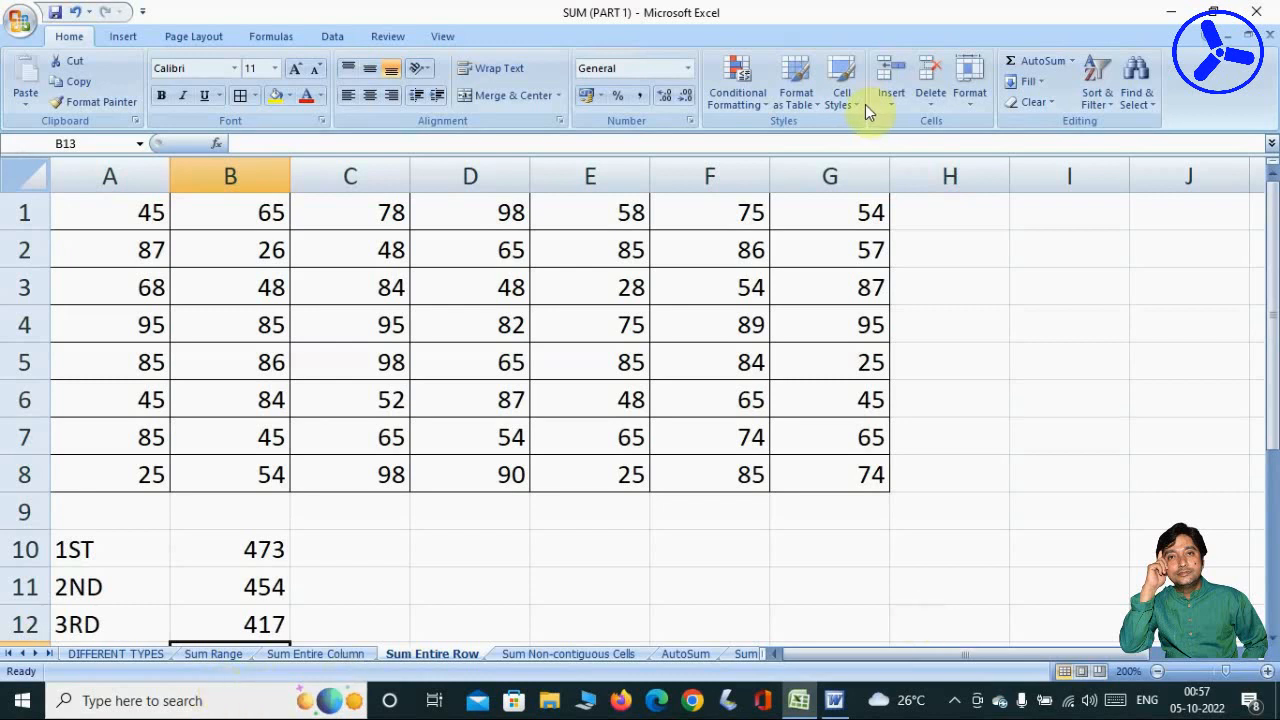
left_click(951, 287)
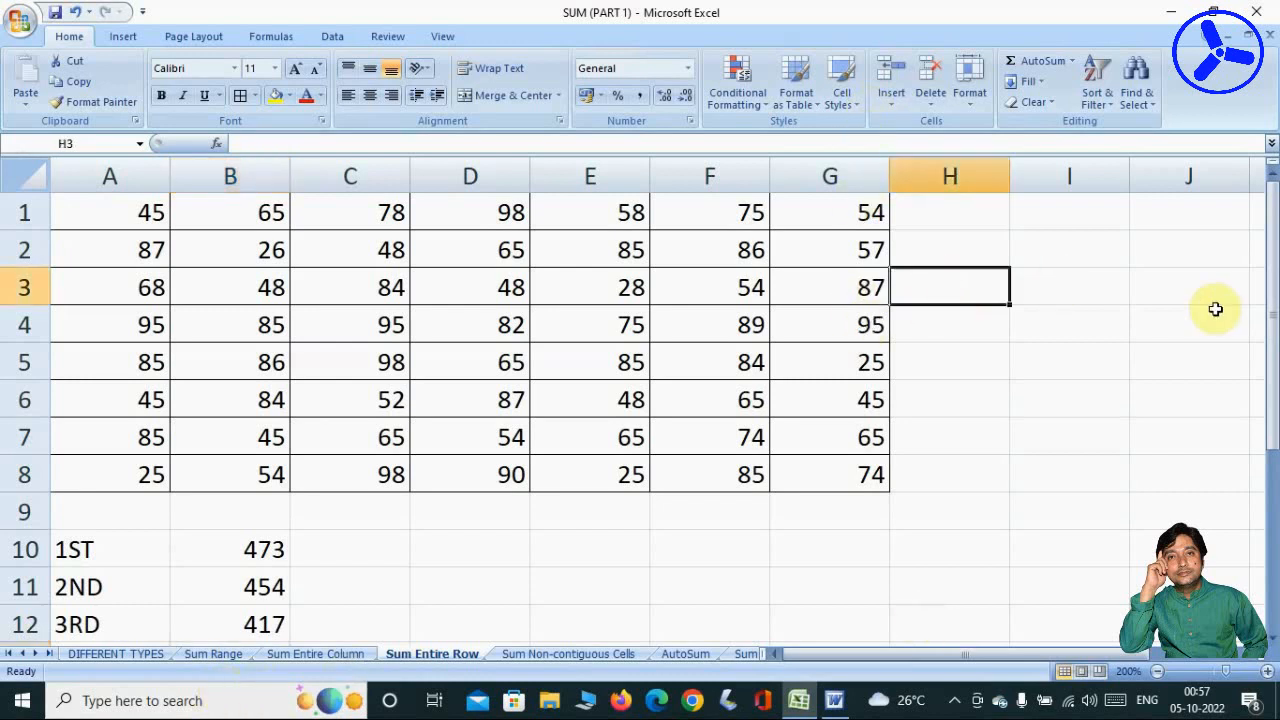
type("65")
key("Return")
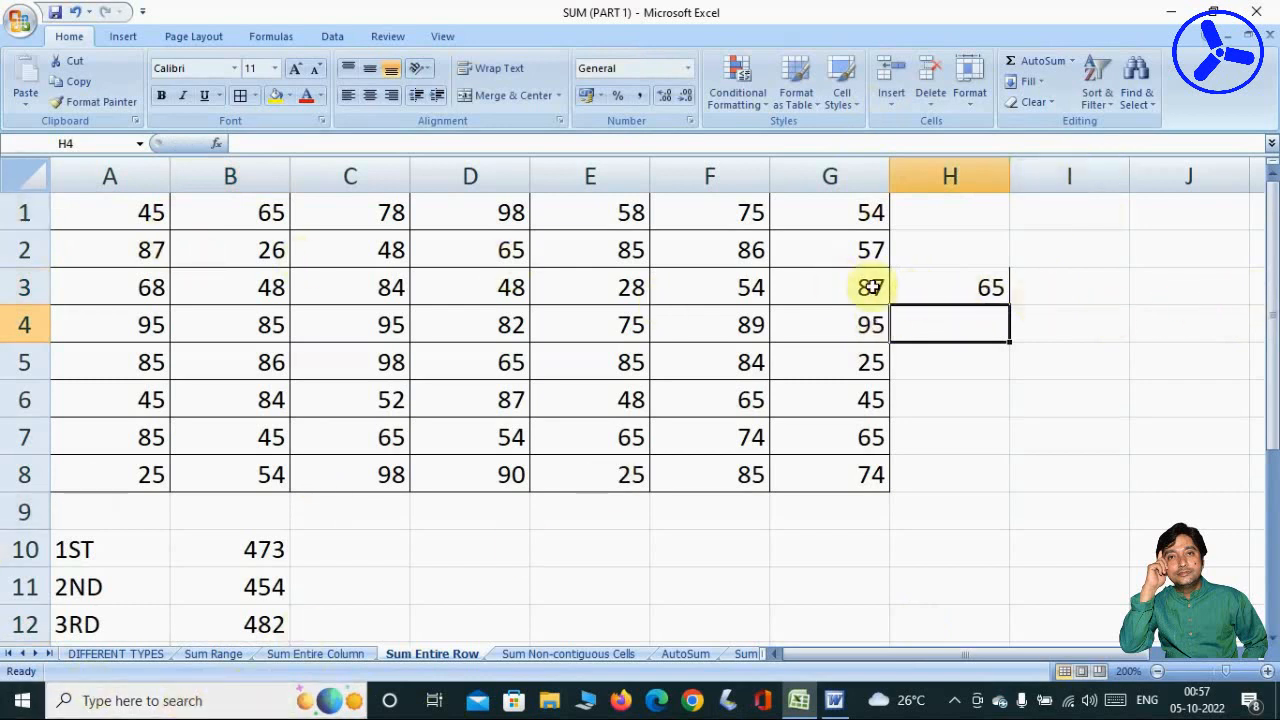
left_click(960, 287)
key("Delete")
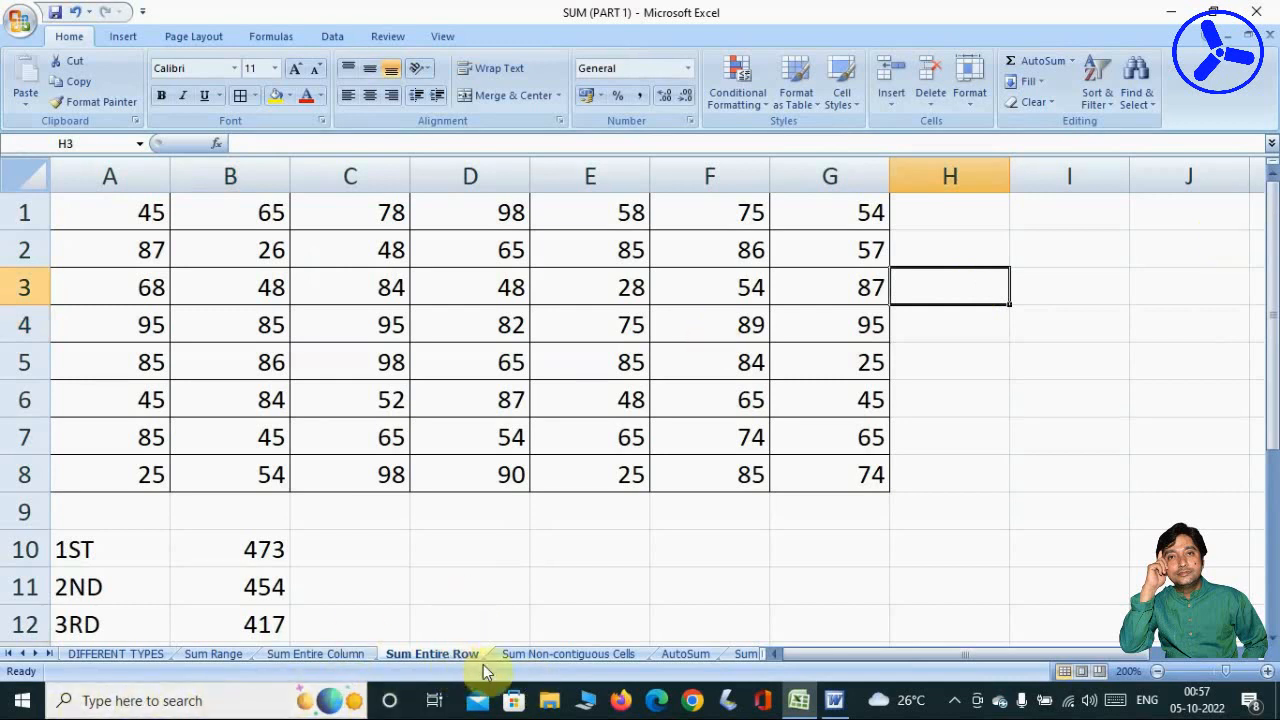
- On the Sum Non-contiguous Cells sheet, add the three Biology marks in cell D3 with the formula =SUM(B5+B7+B8)
left_click(568, 655)
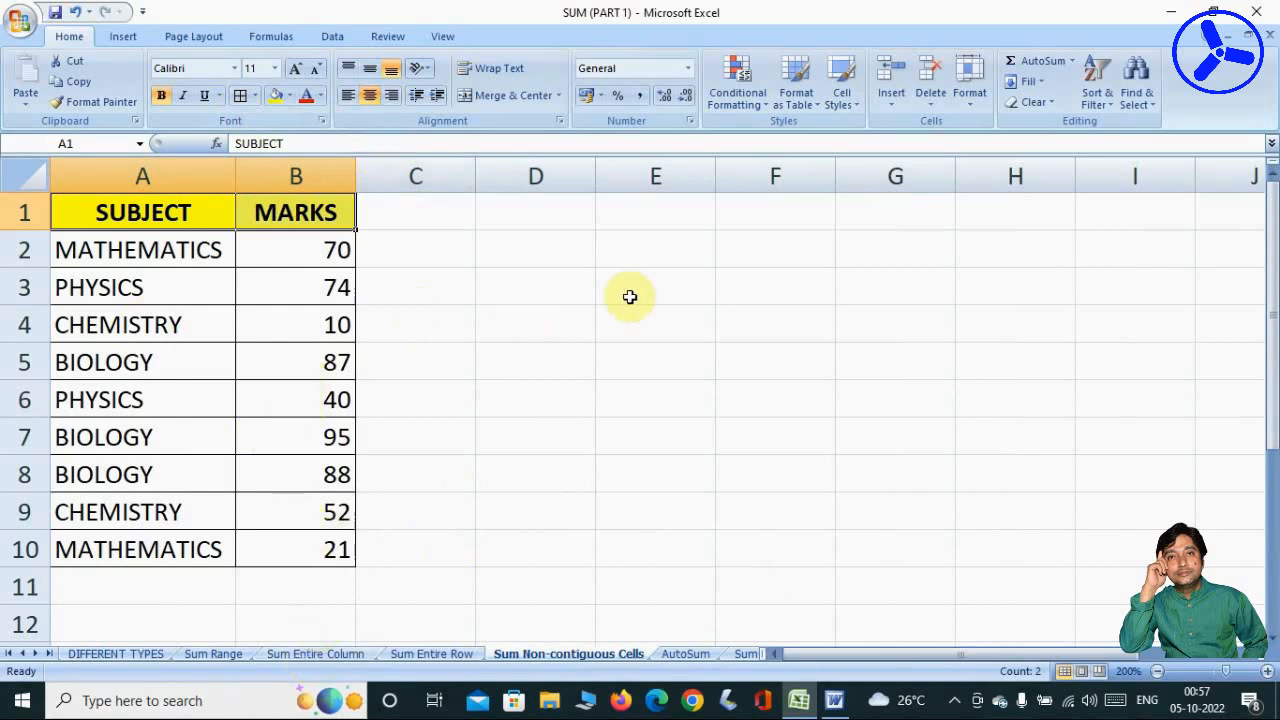
left_click(524, 288)
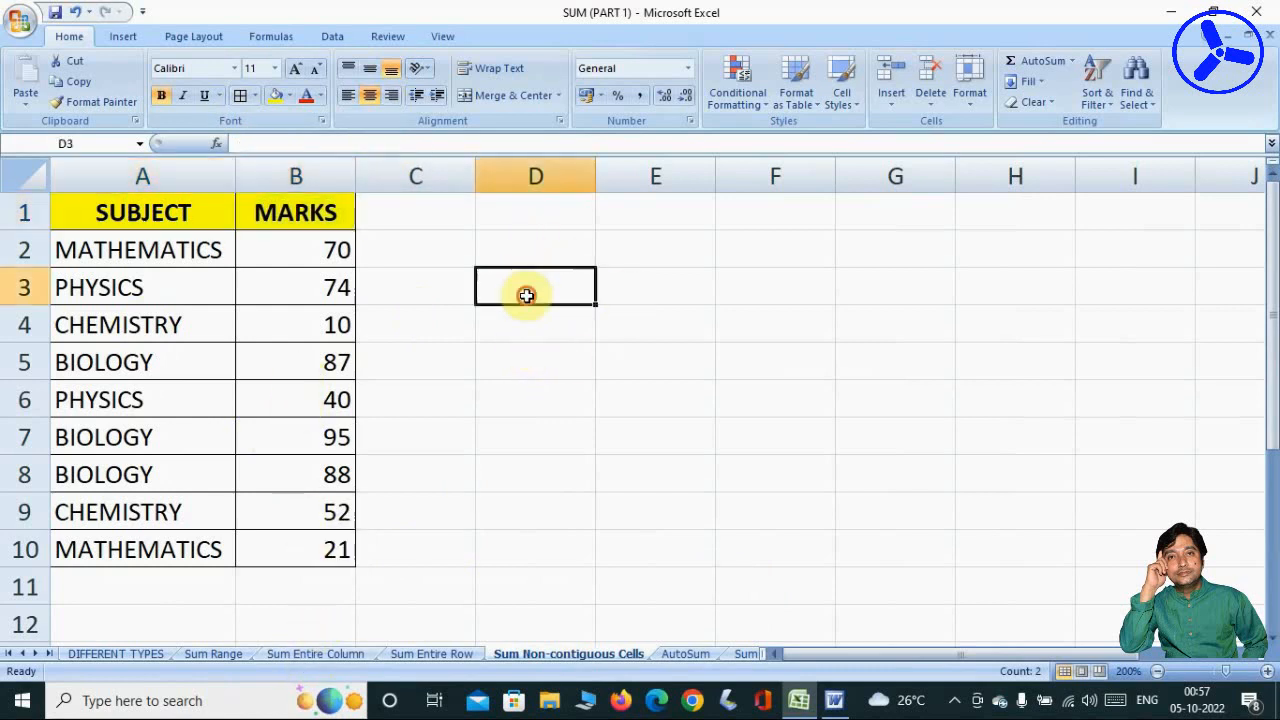
type("=S")
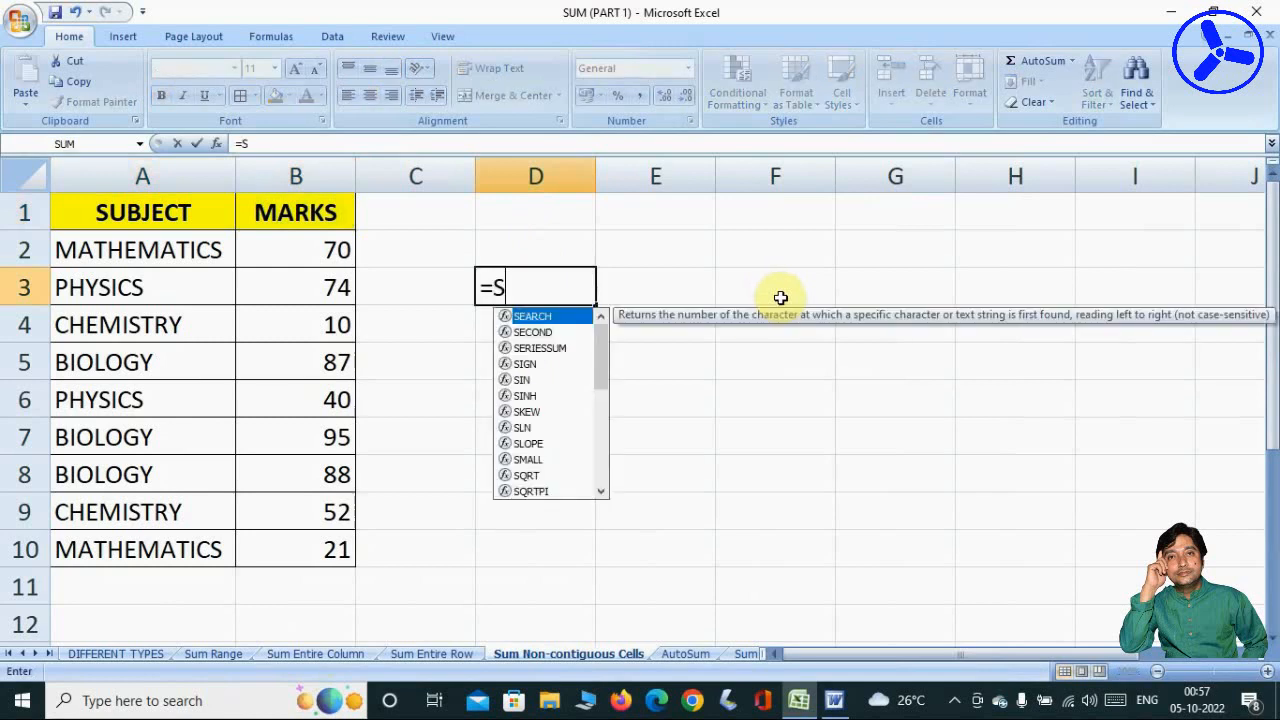
type("UM(")
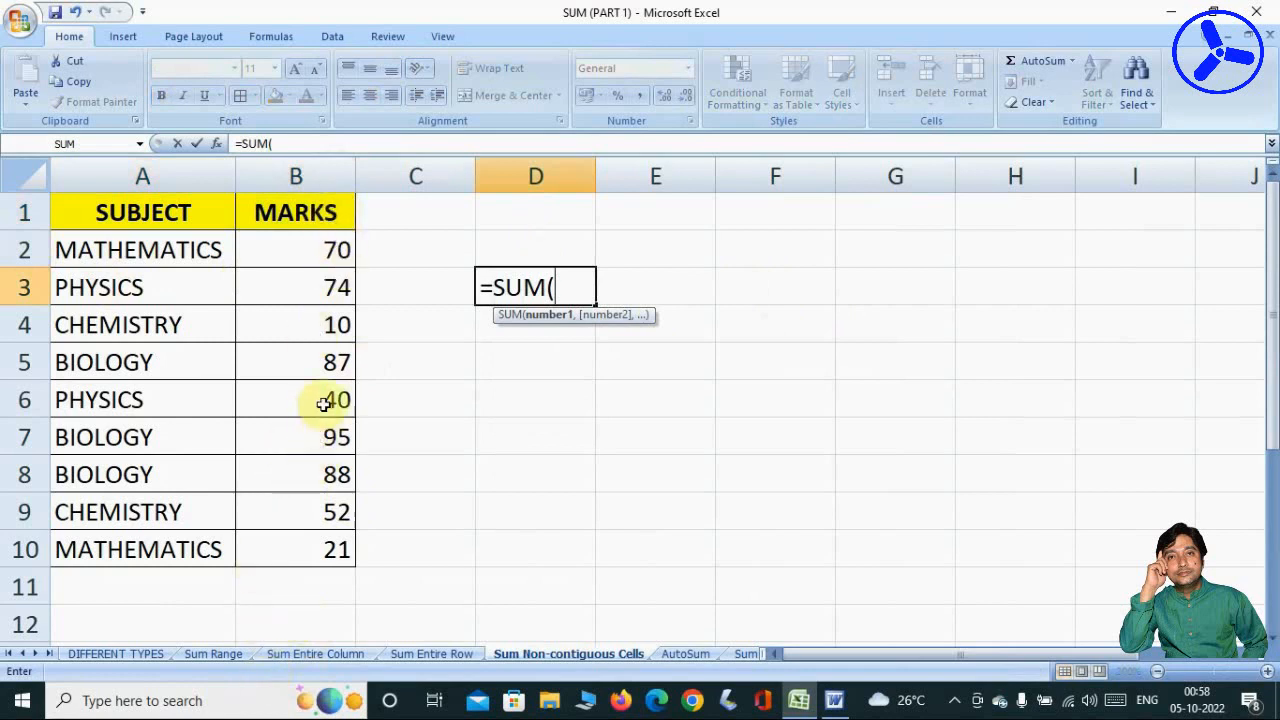
left_click(316, 363)
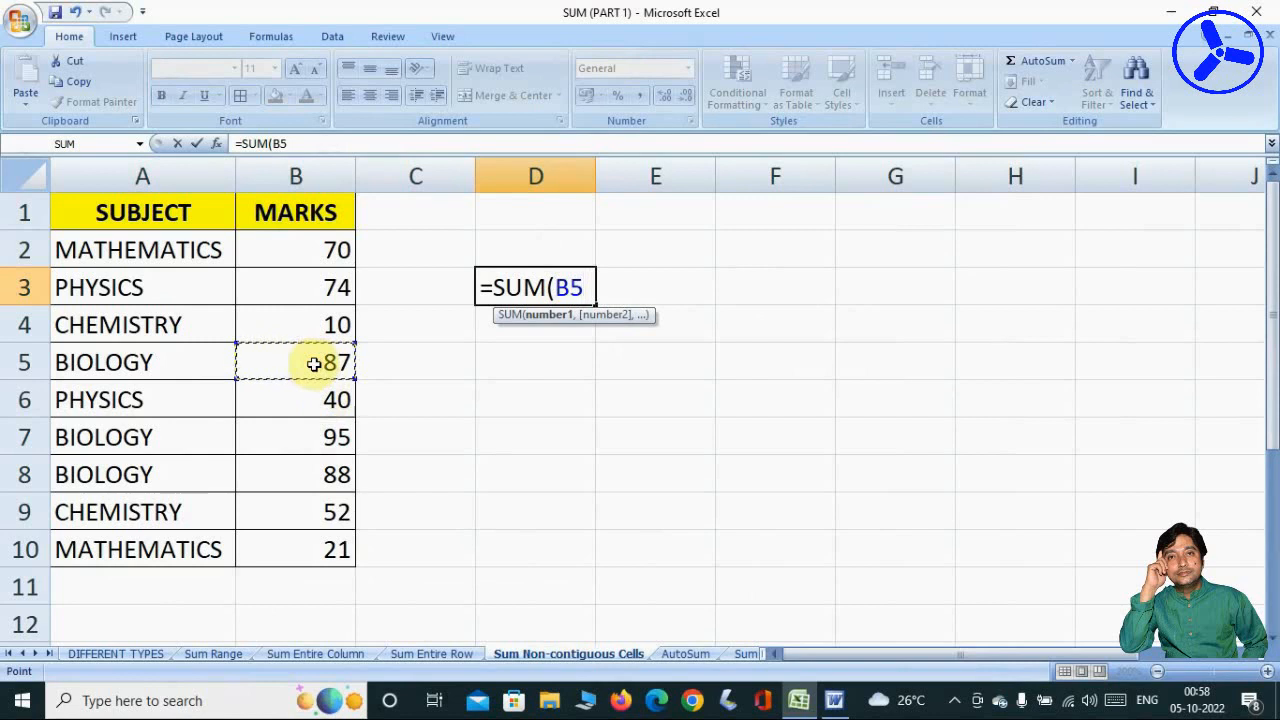
type("+")
left_click(300, 477)
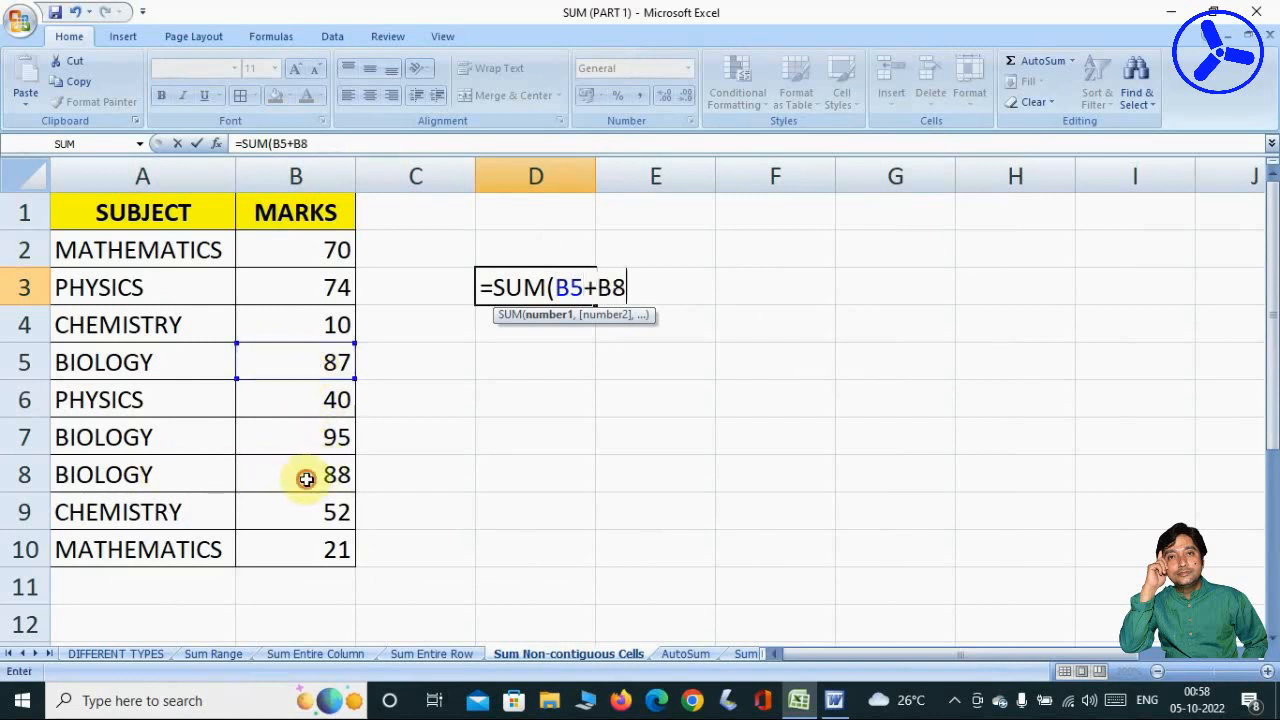
left_click(320, 440)
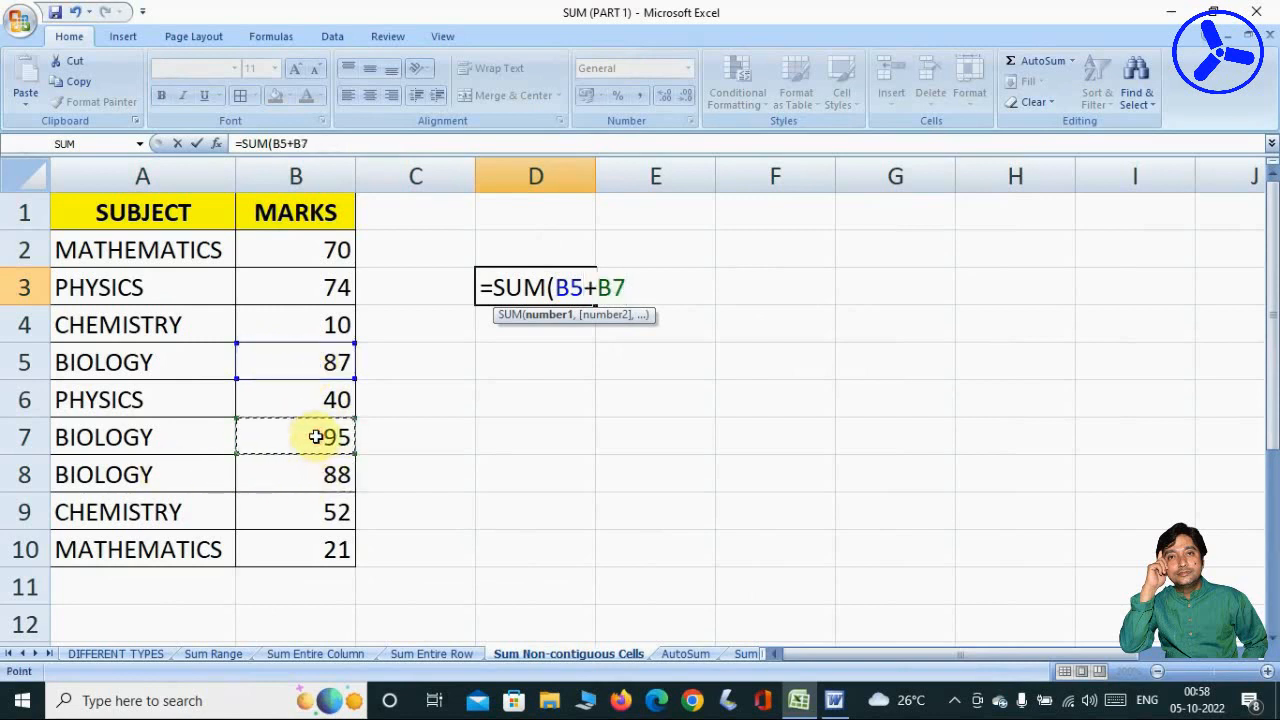
type("+")
left_click(314, 478)
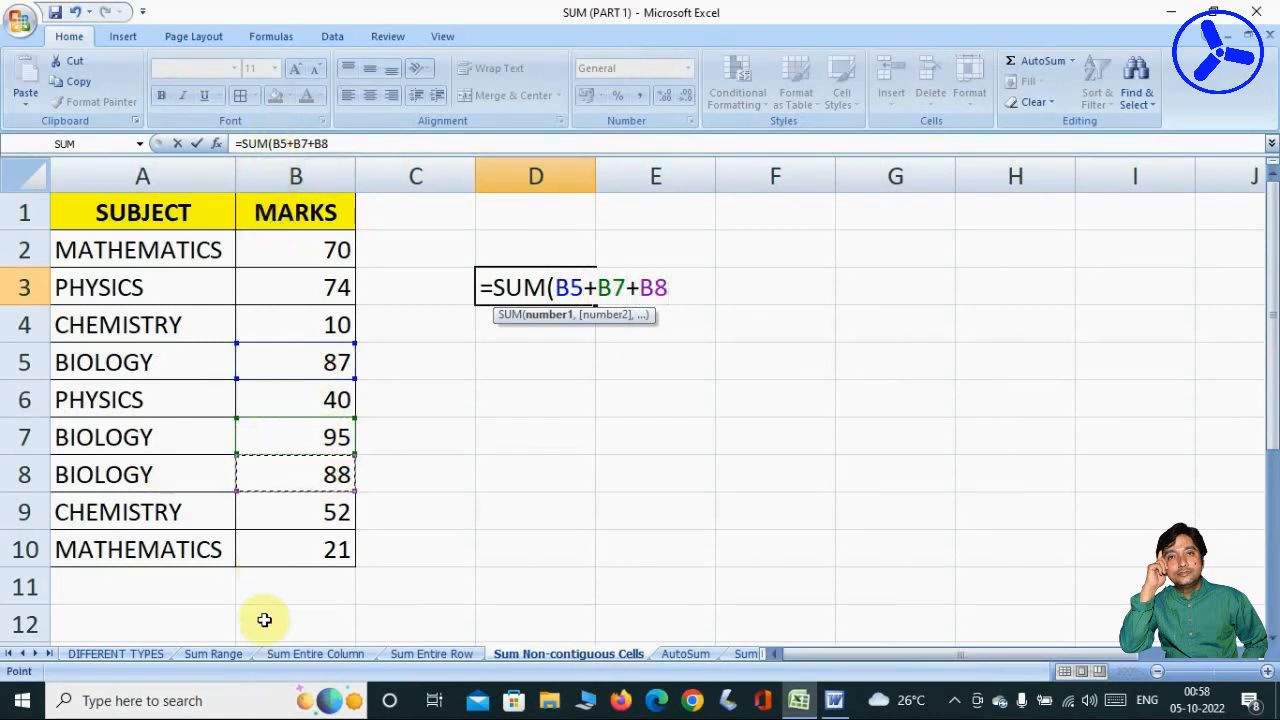
type(")")
key("Return")
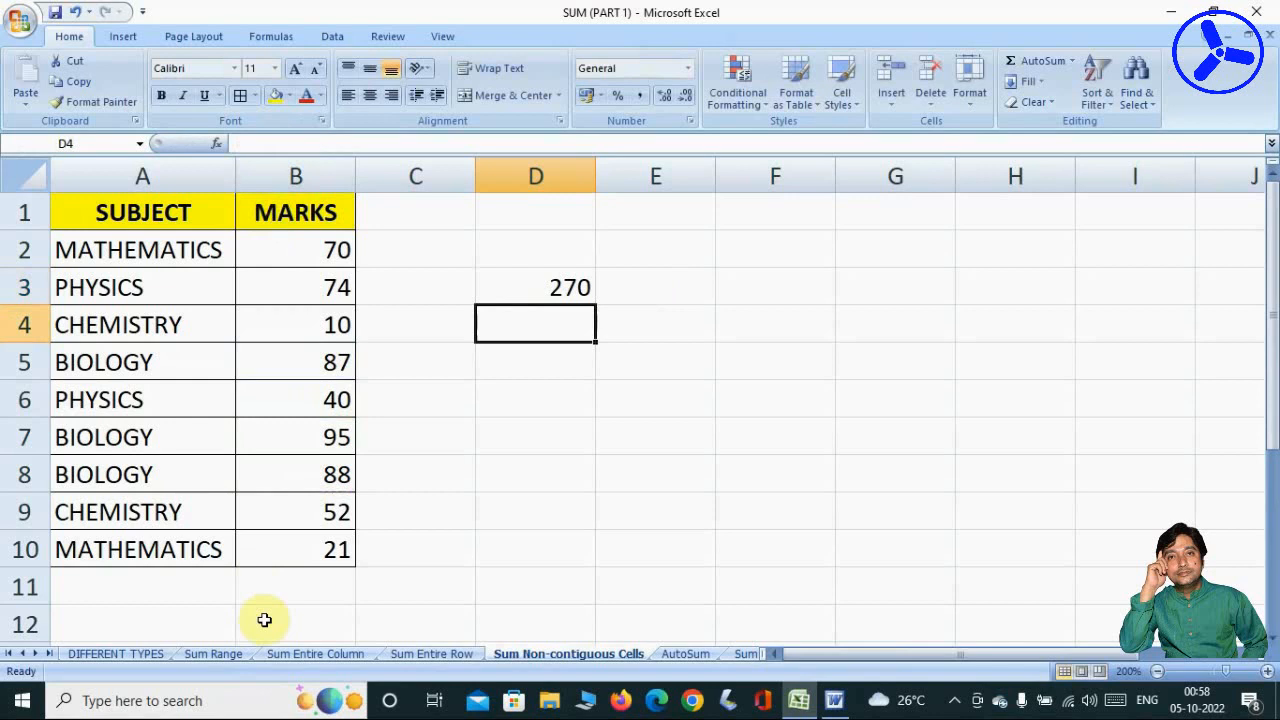
- Add the same Biology marks in cell D4 as separate arguments with the formula =SUM(B5,B7,B8)
type("=")
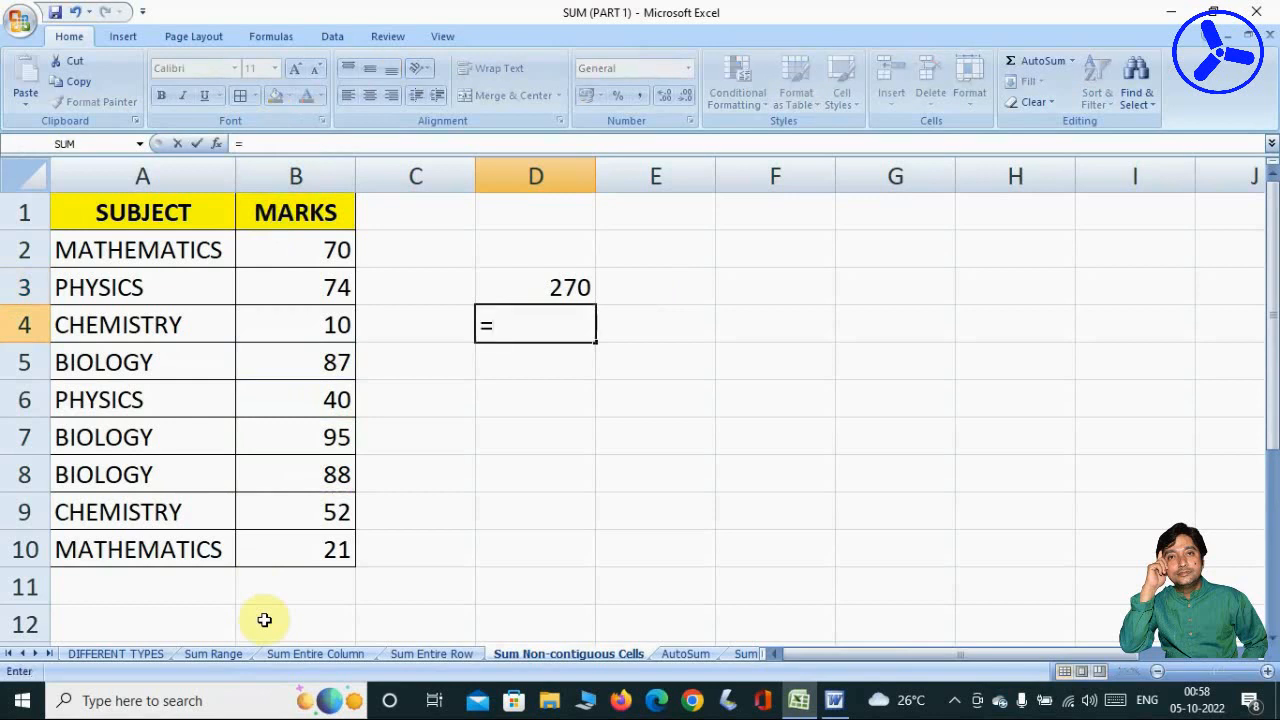
type("SUM(")
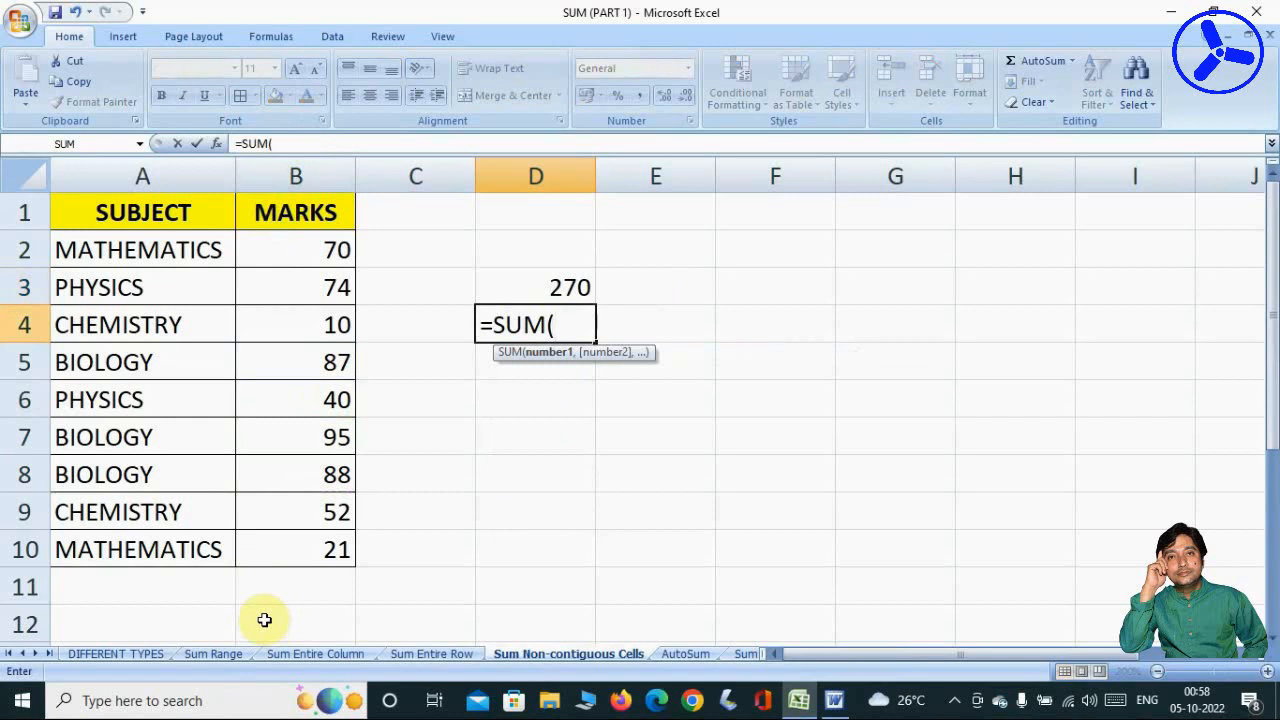
left_click(327, 363)
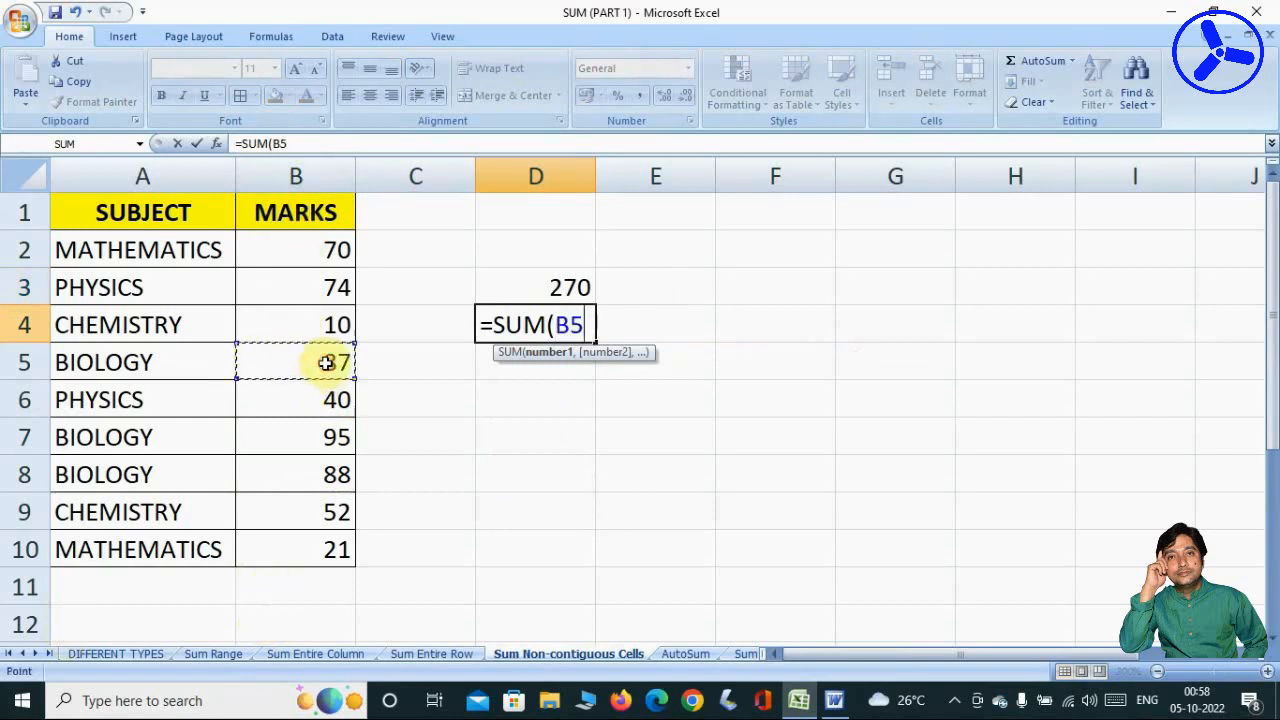
type(",")
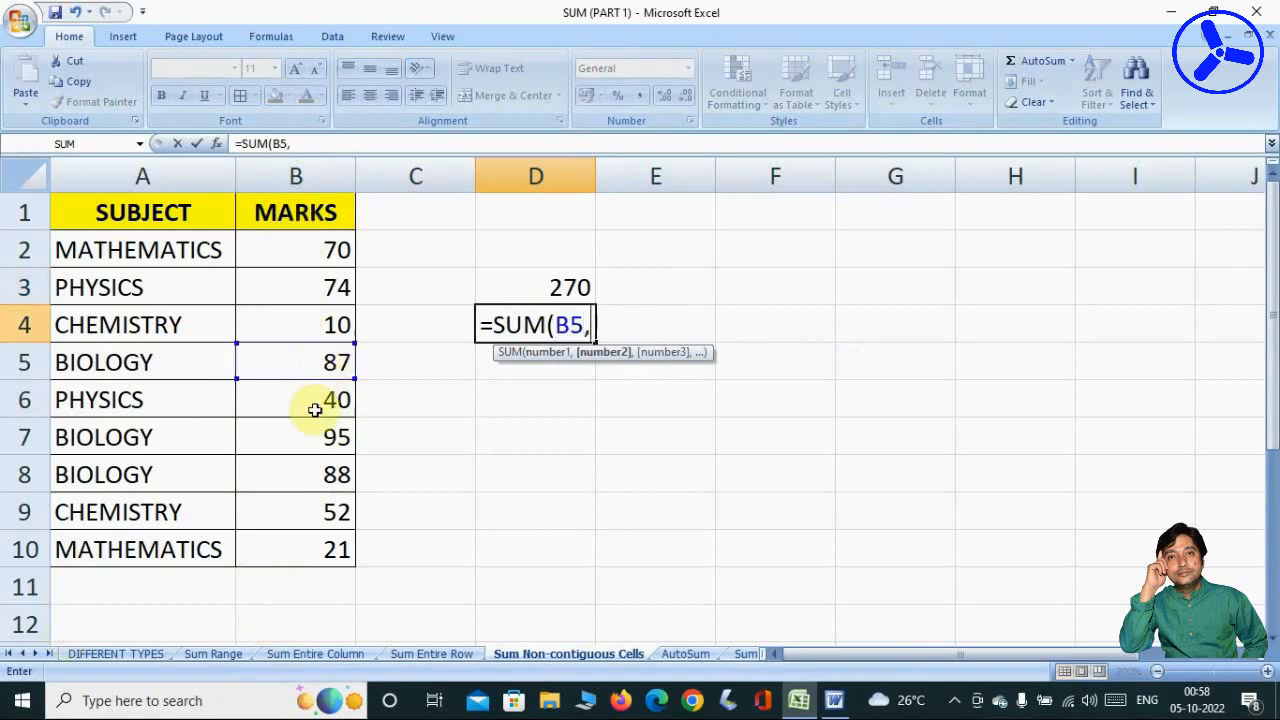
left_click(287, 445)
type(",")
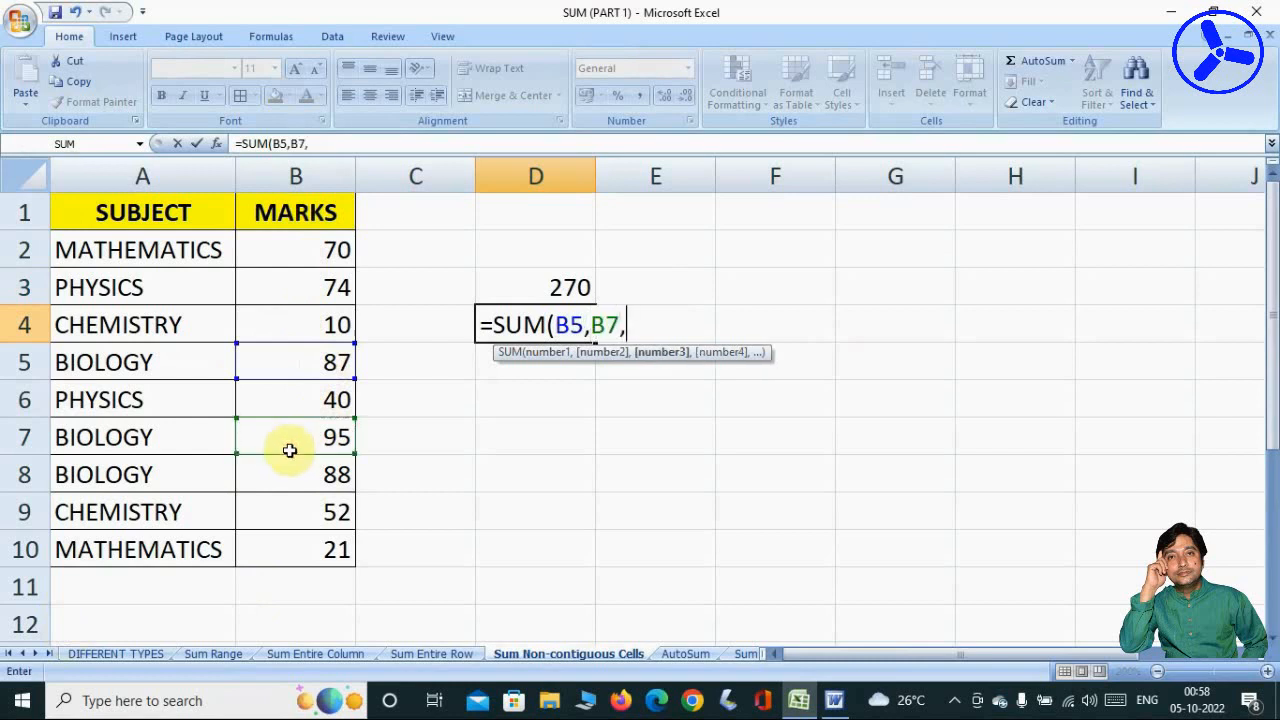
left_click(298, 481)
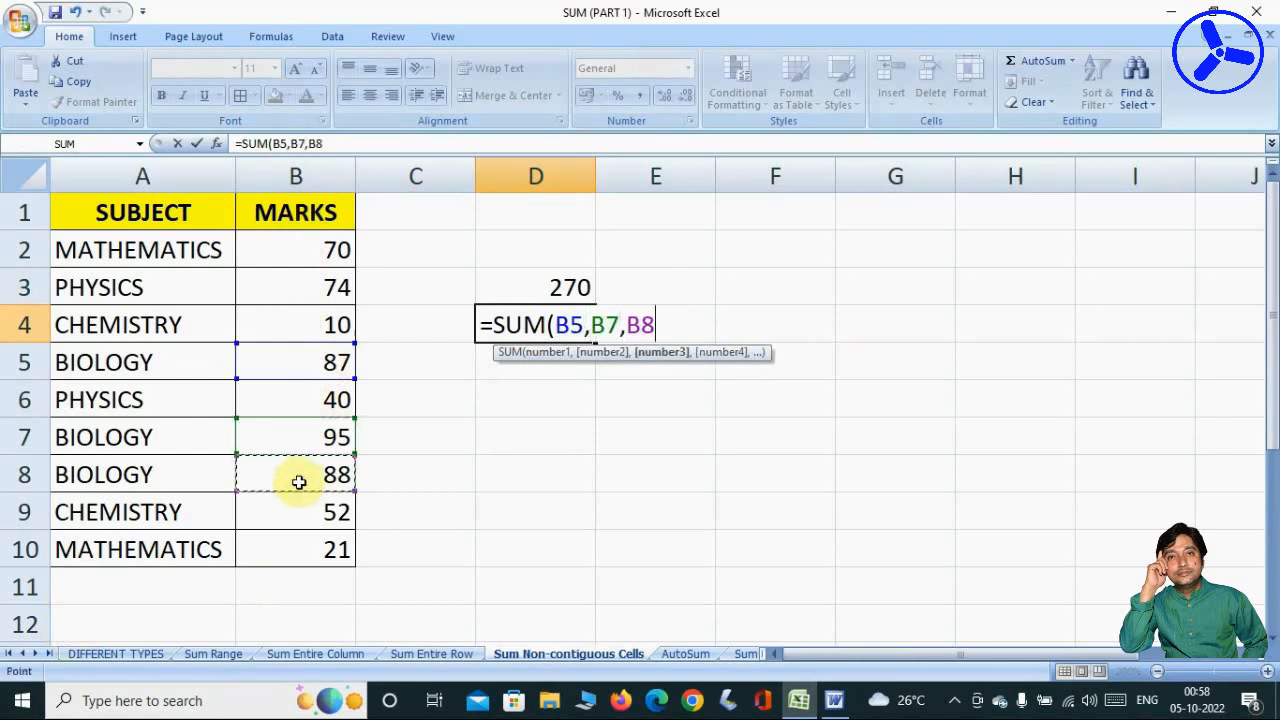
type(")")
key("Return")
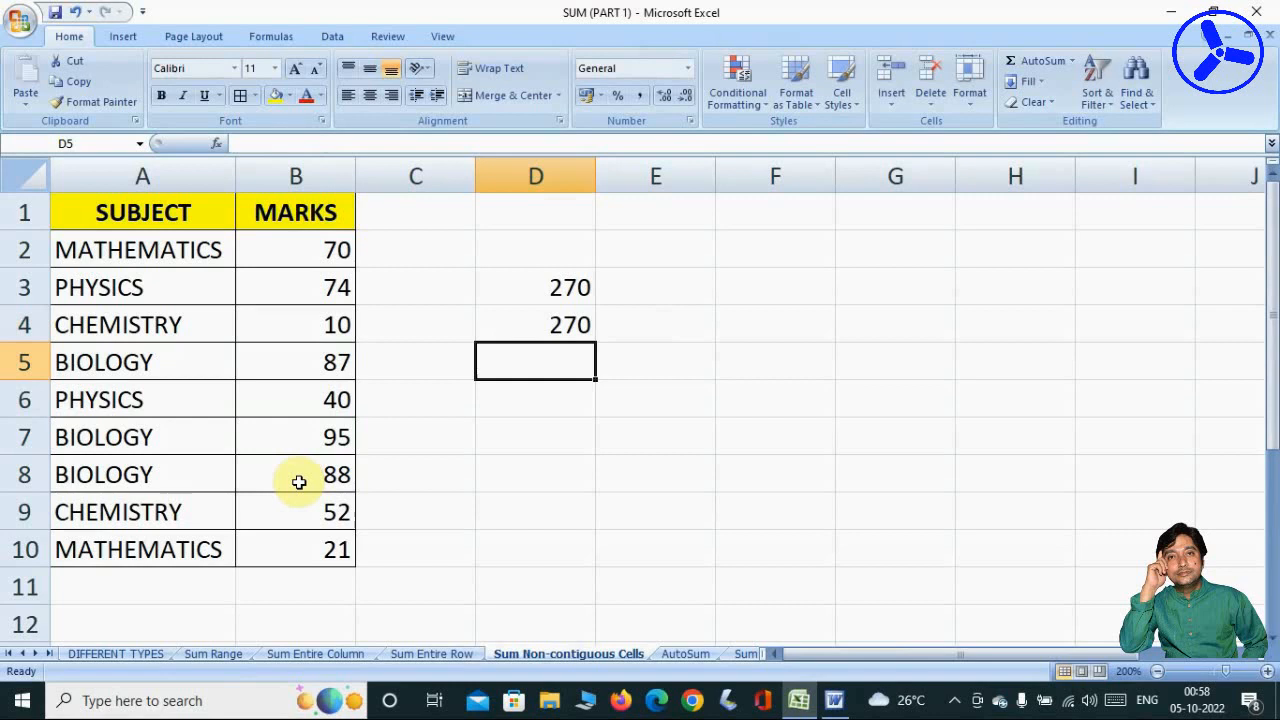
- Add the Biology marks in cell D5 without a function, using the formula =B5+B7+B8
type("=")
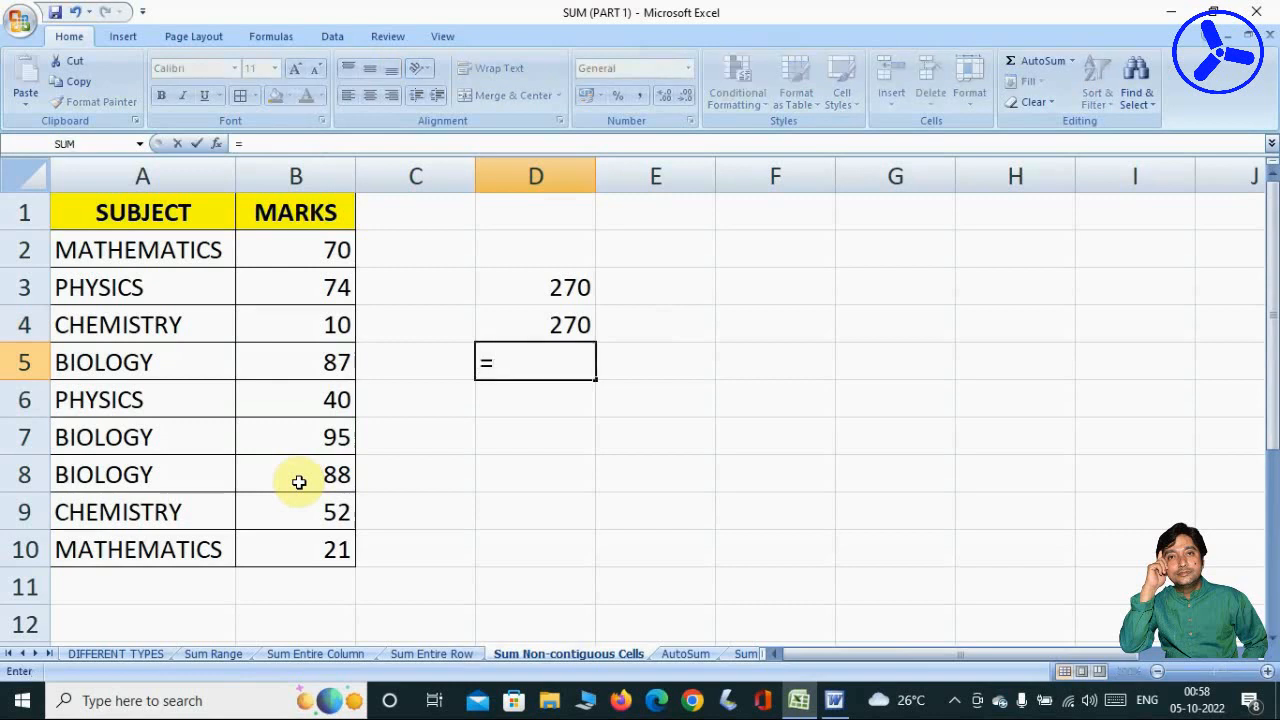
left_click(311, 364)
type("+")
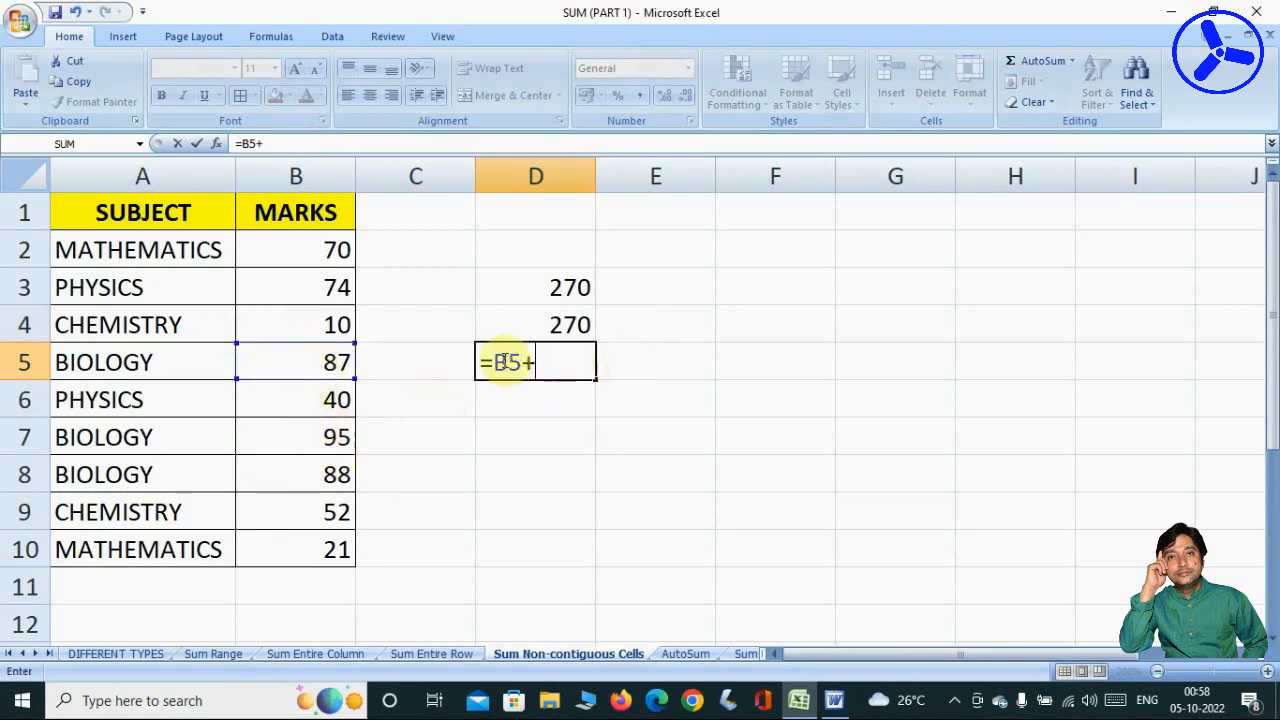
left_click(311, 429)
type("+")
left_click(301, 473)
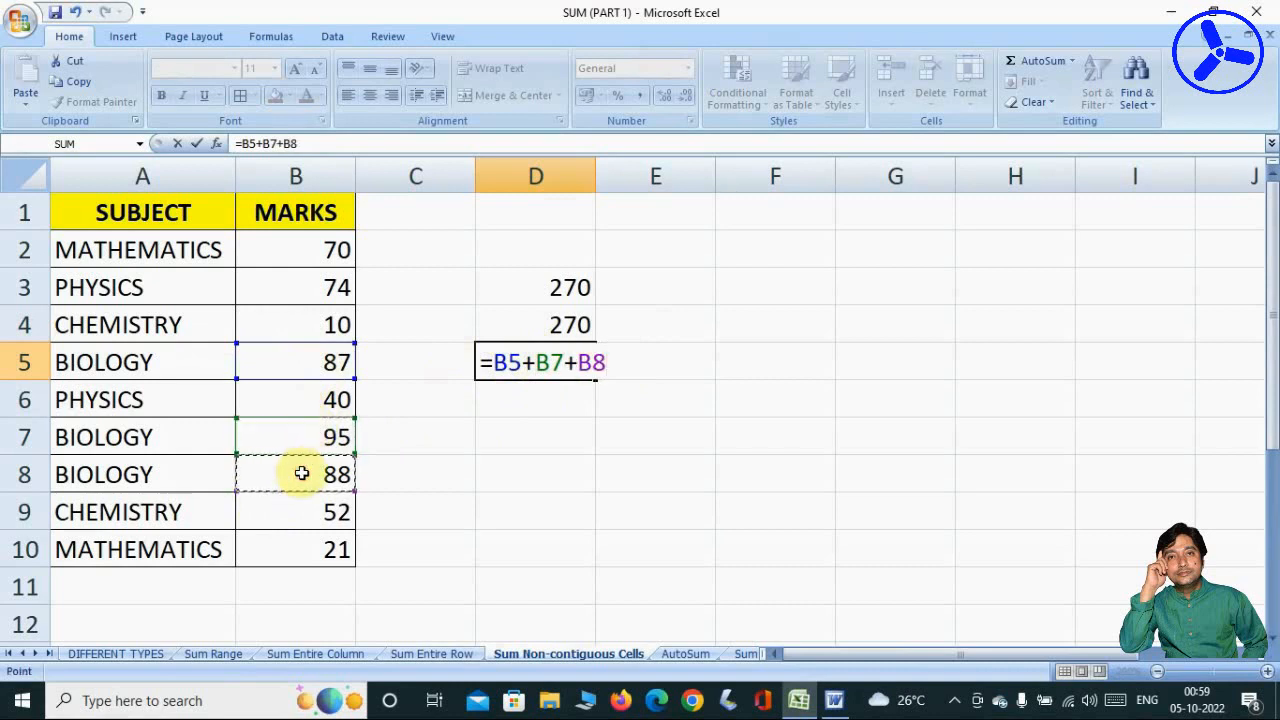
key("Return")
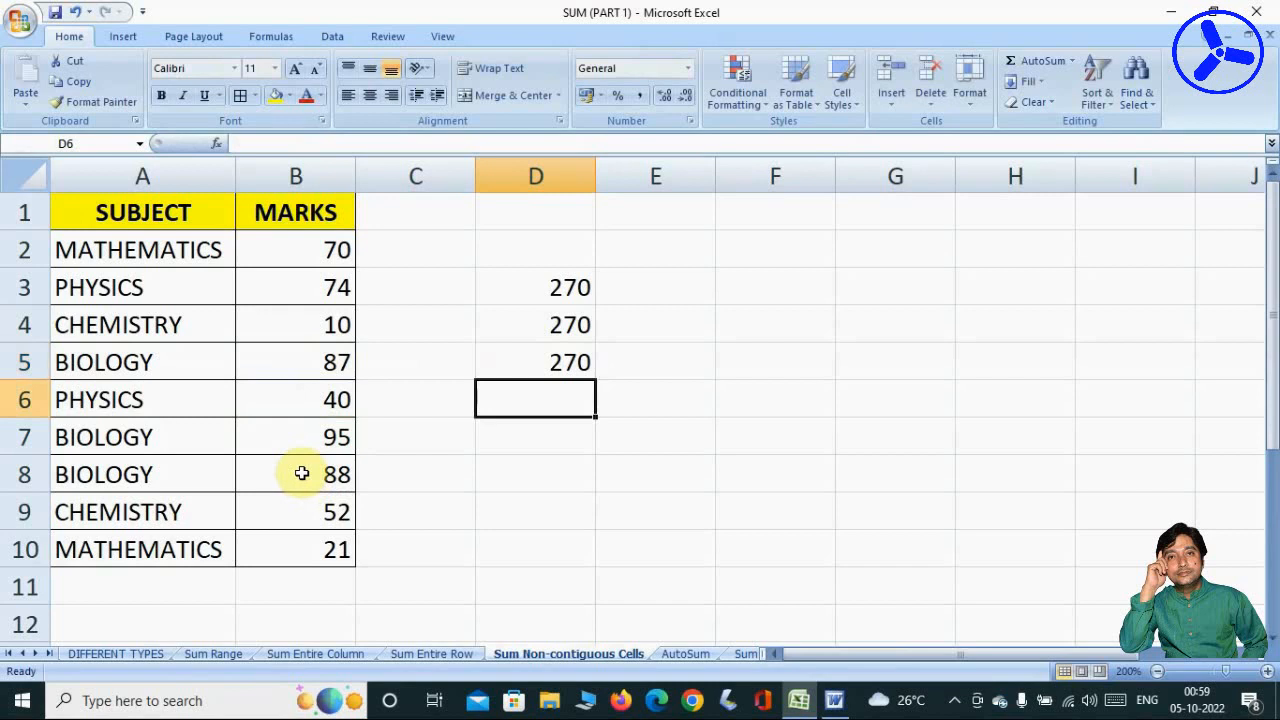
- On the AutoSum sheet, insert an AutoSum of A1:G1 in cell H1 and fill it down to H8
left_click(696, 657)
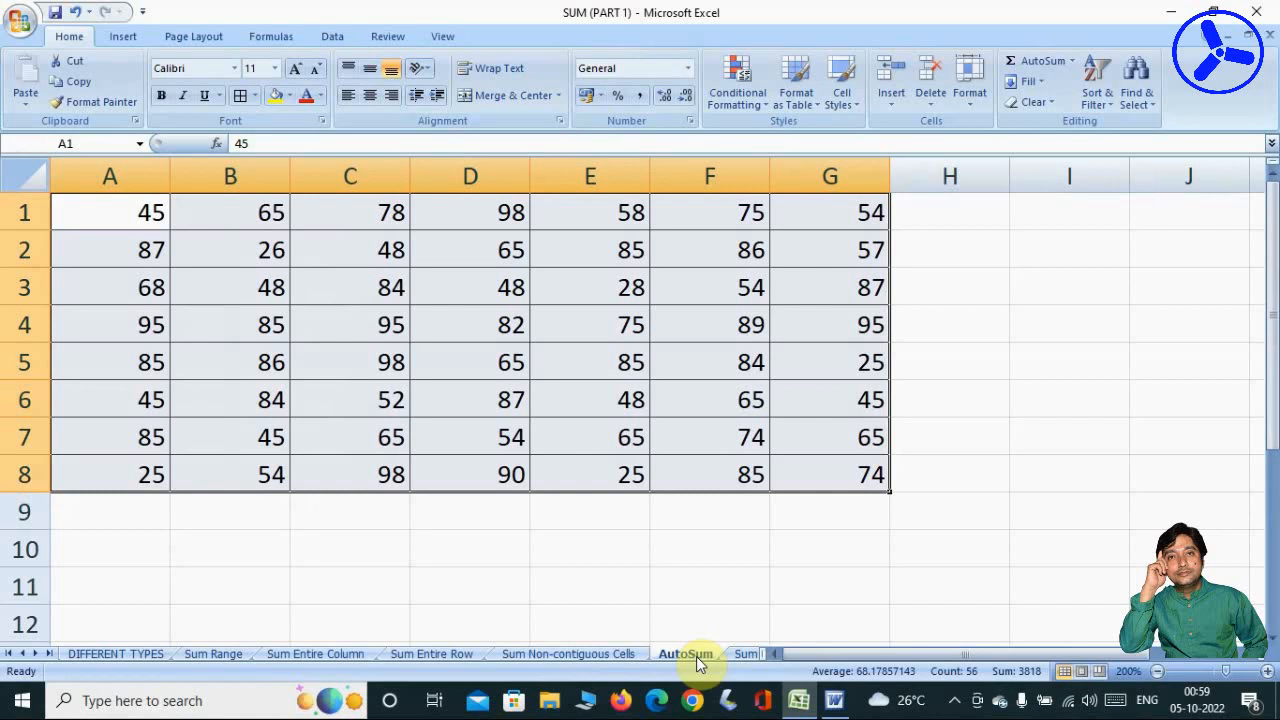
left_click(948, 215)
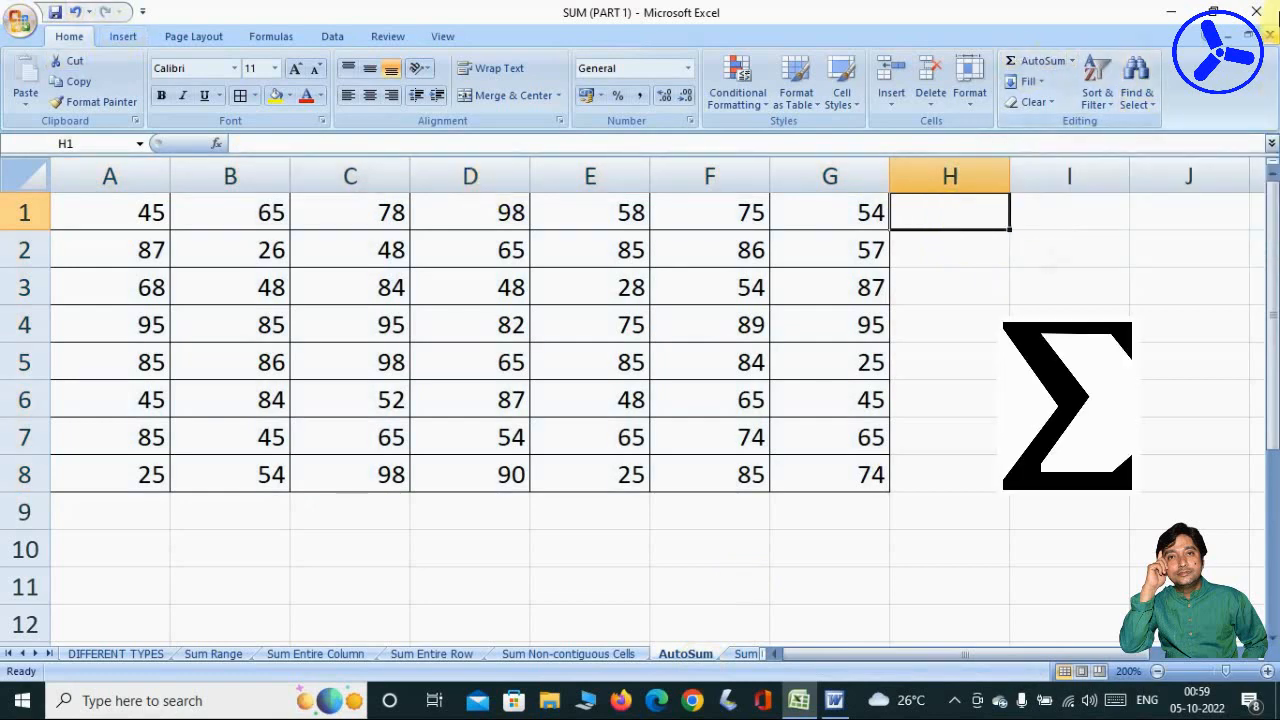
left_click(1035, 65)
key("Return")
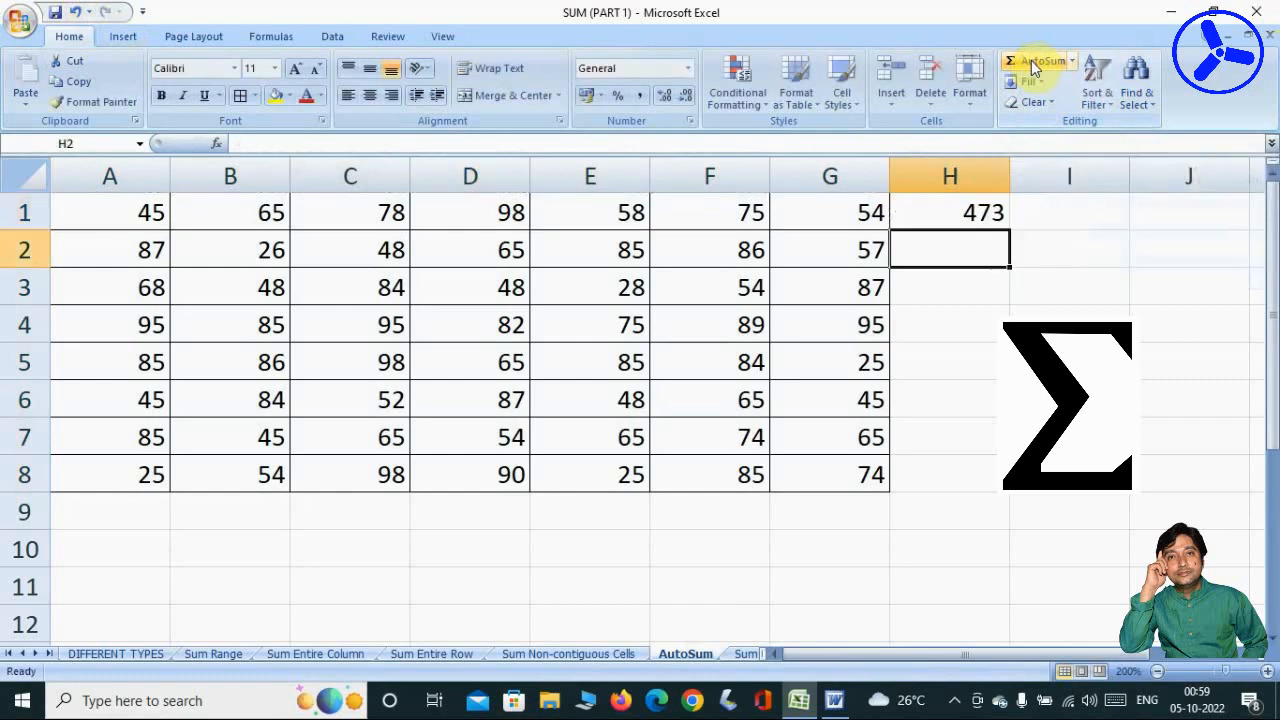
left_click(980, 212)
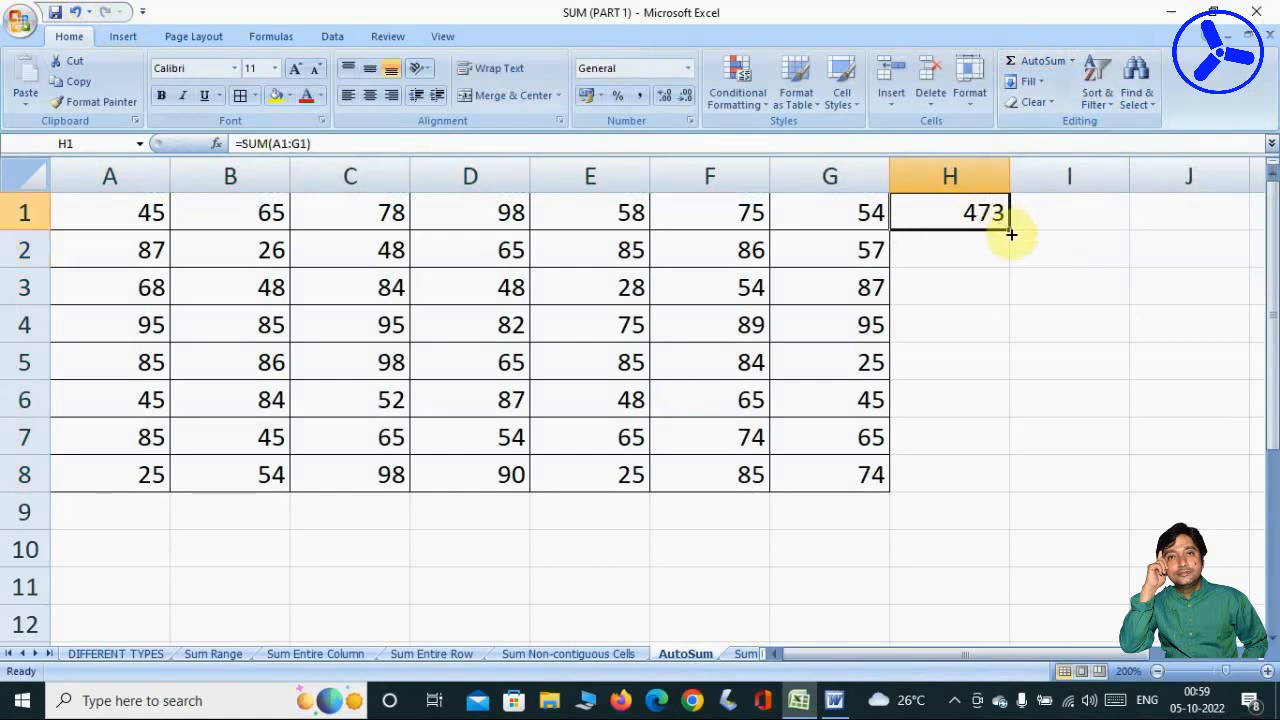
left_click_drag(1009, 229, 998, 499)
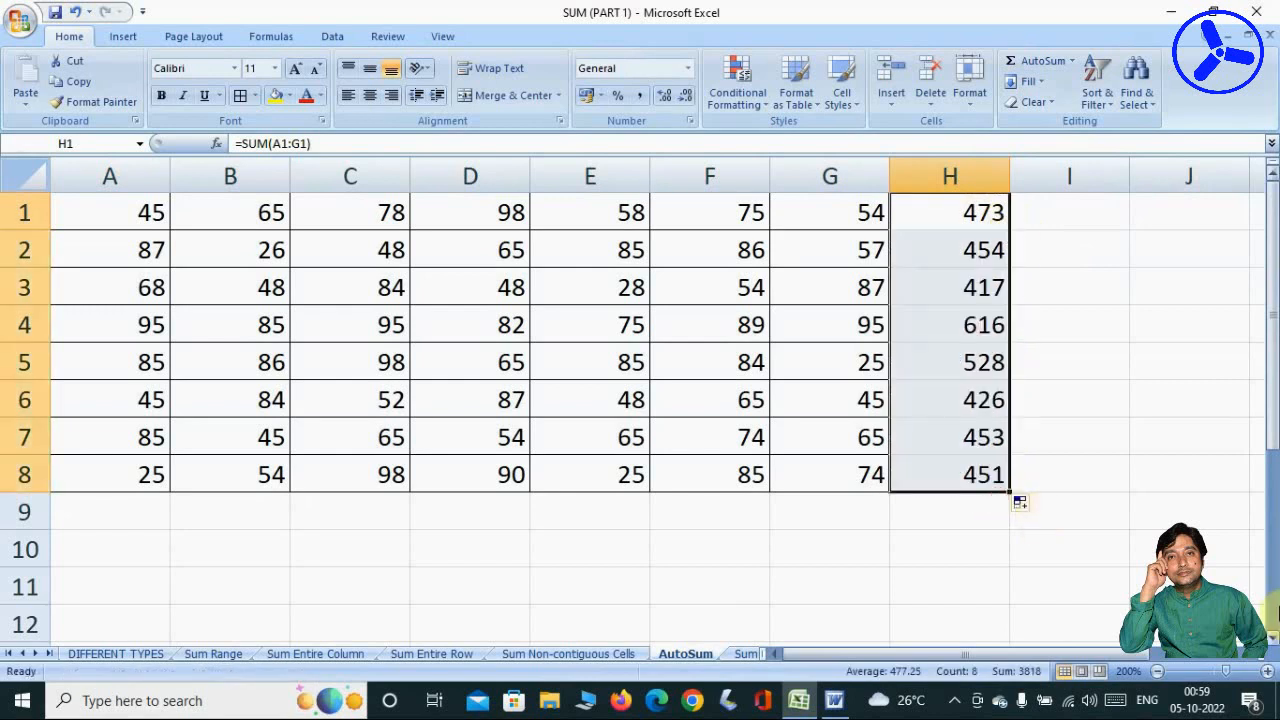
- Insert an AutoSum of A1:A8 in cell A9 and fill it across to G9
left_click(138, 515)
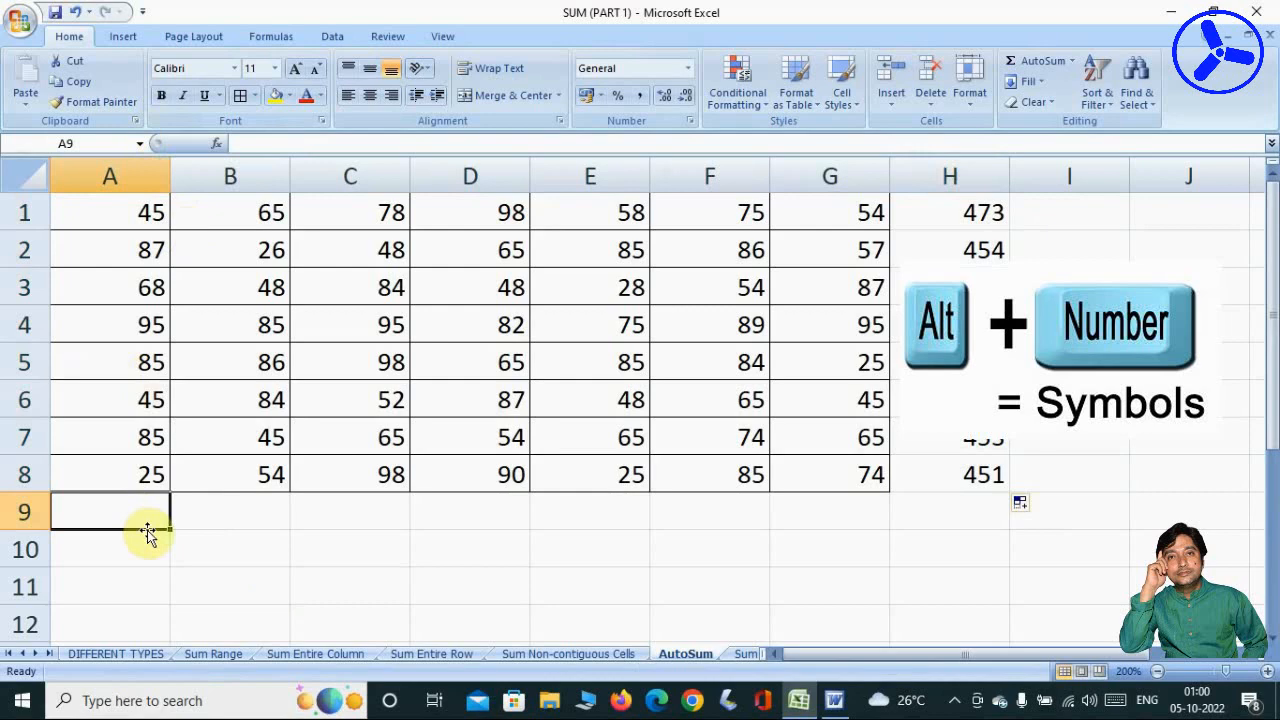
key("alt")
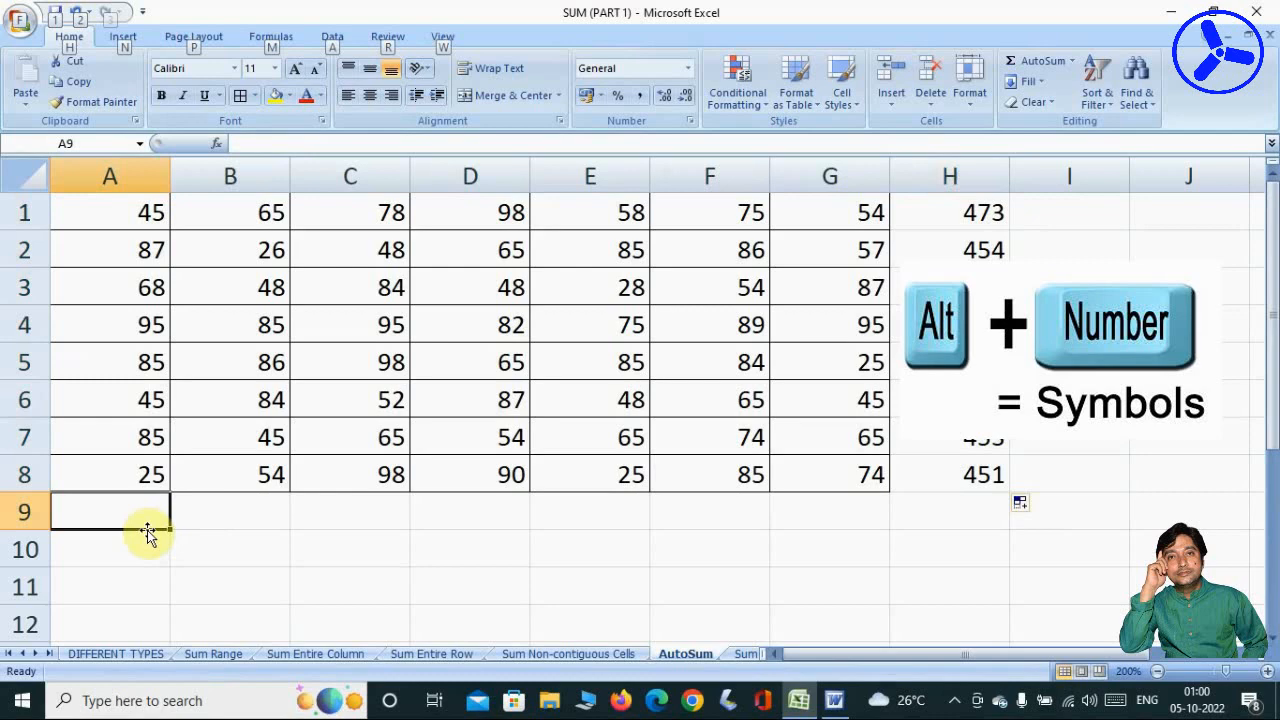
key("alt+equal")
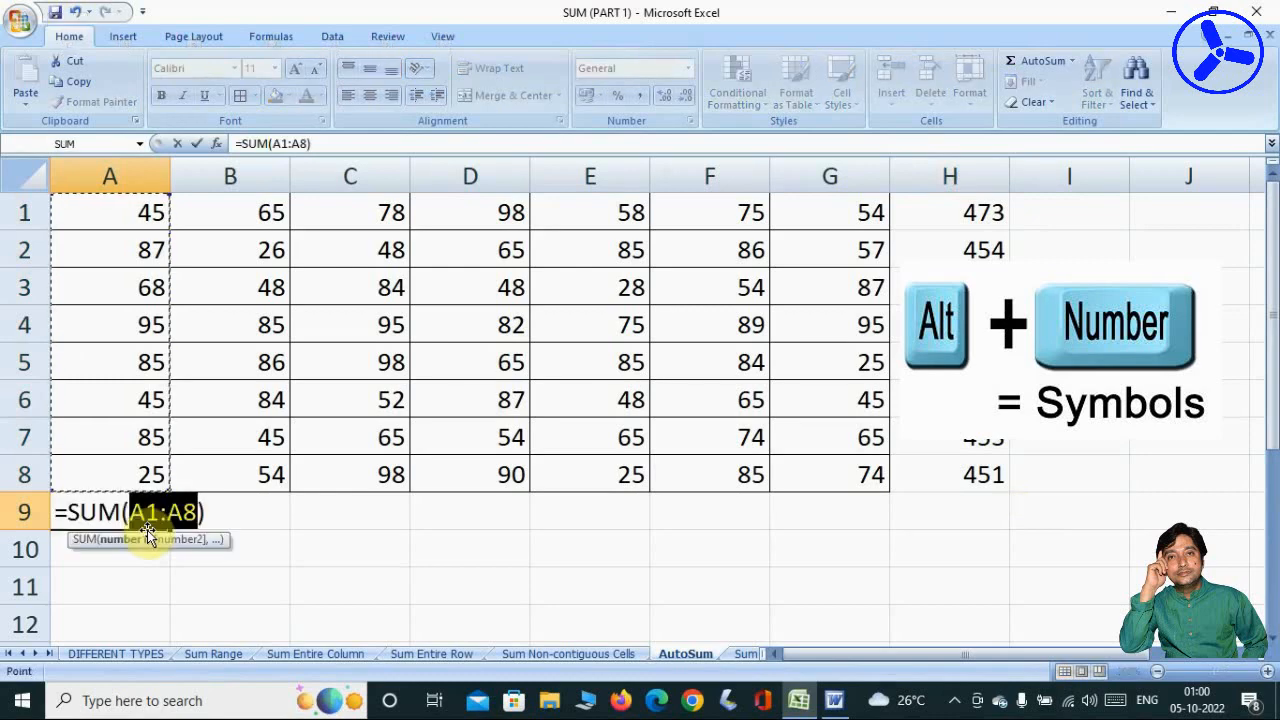
key("Return")
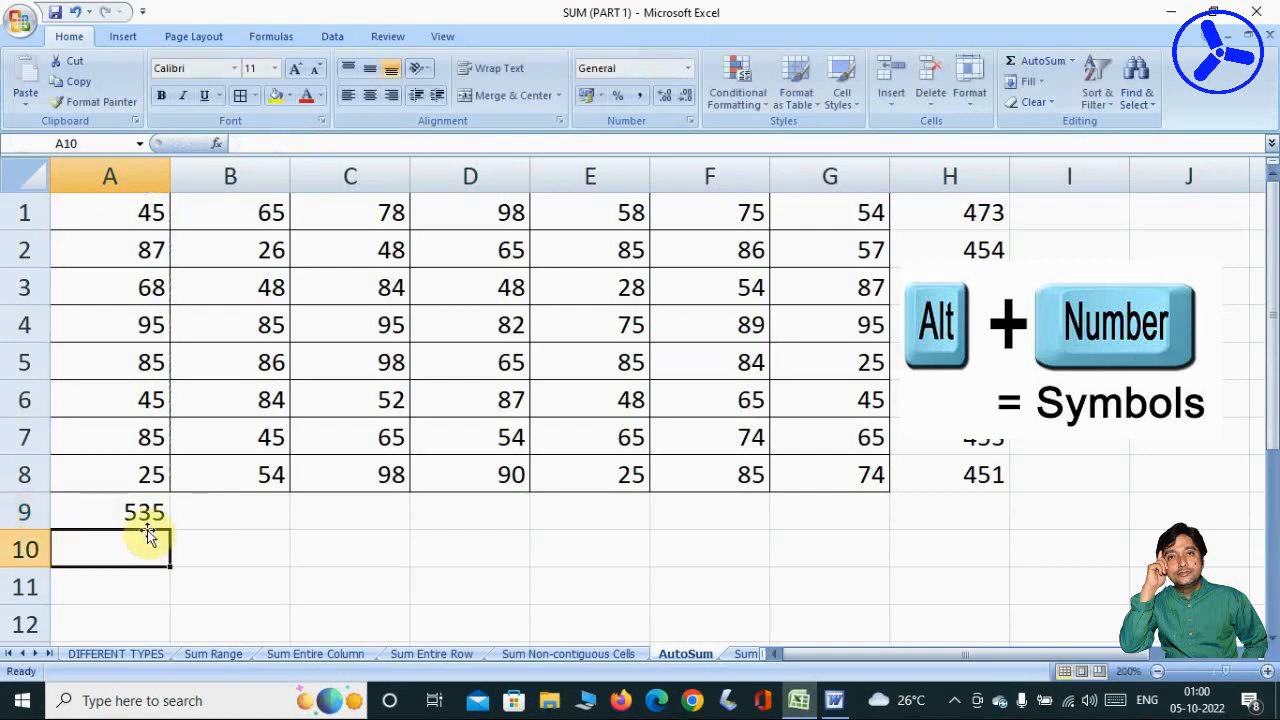
left_click(145, 515)
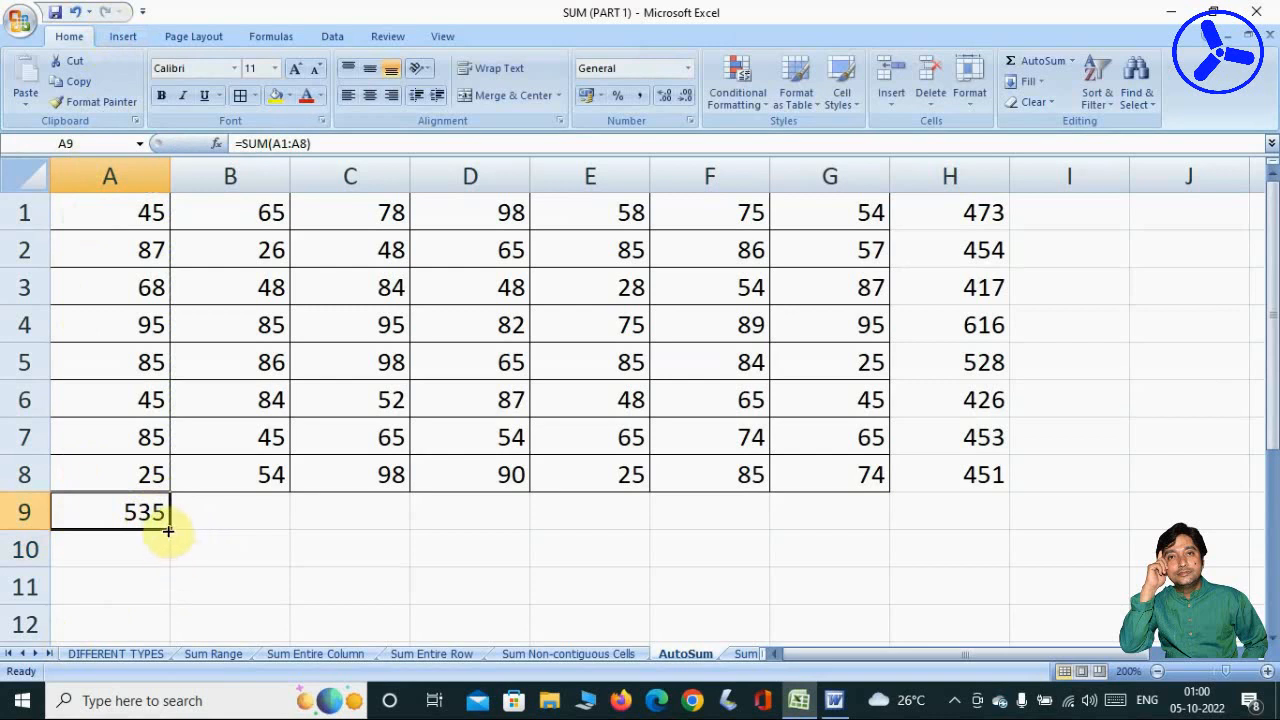
left_click_drag(168, 531, 865, 576)
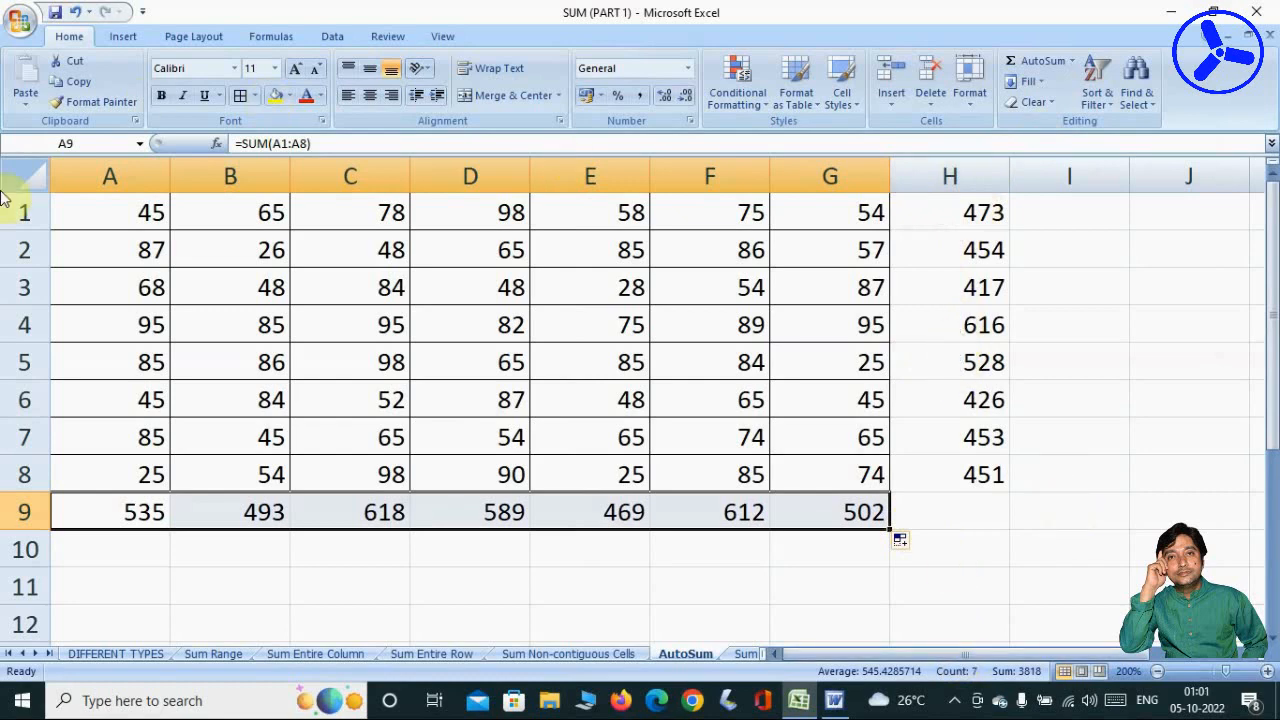
- On the Sum Largest Numbers sheet, find the largest mark in cell F10 with the formula =LARGE(D8:D16,1)
left_click(748, 655)
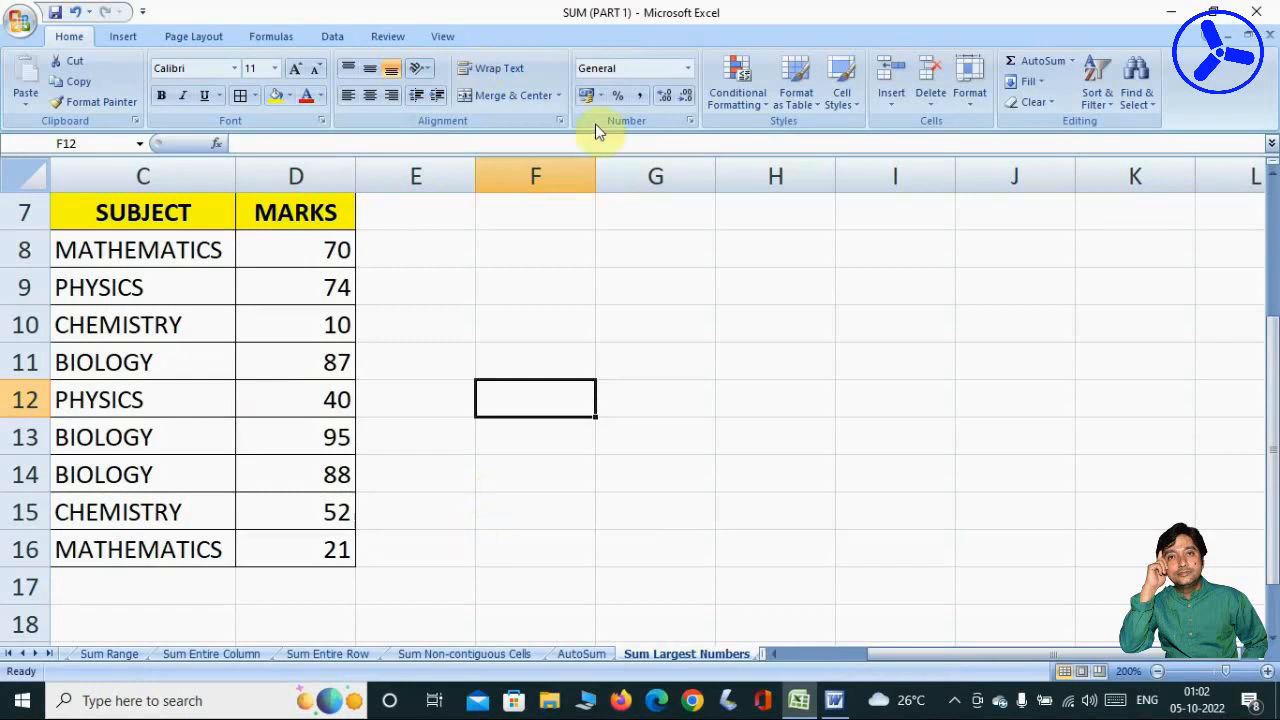
left_click(535, 304)
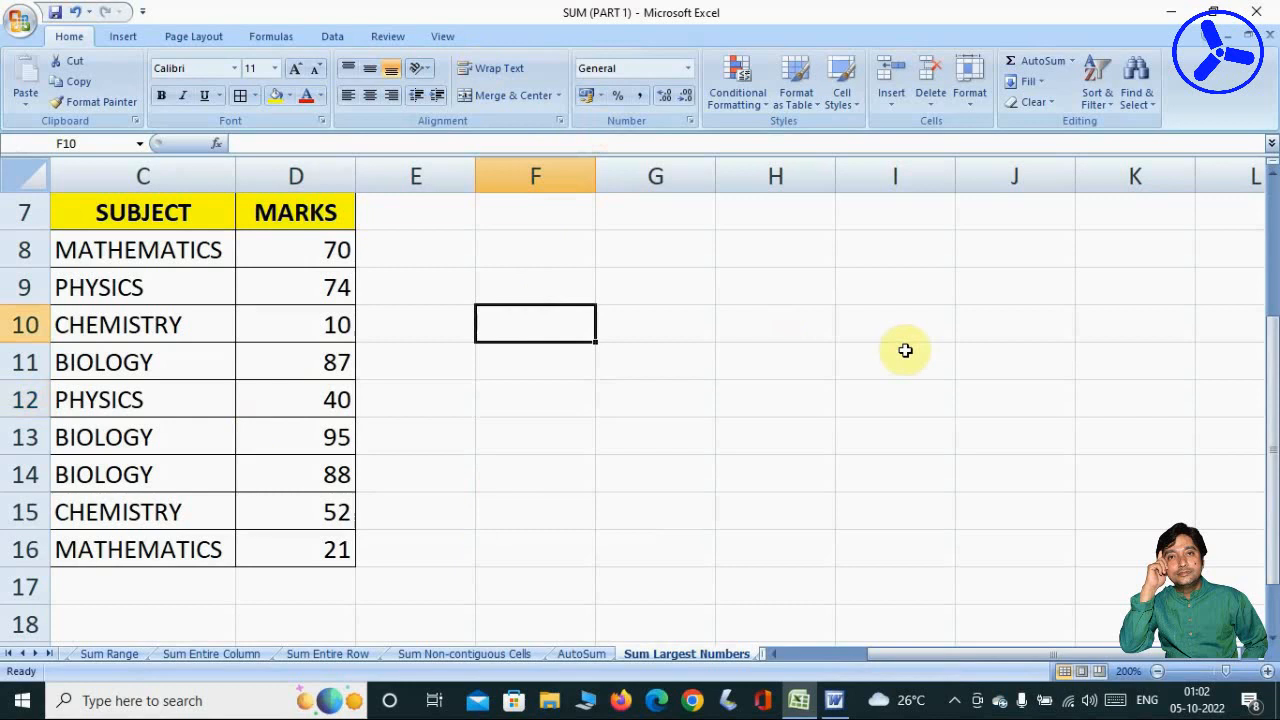
type("=")
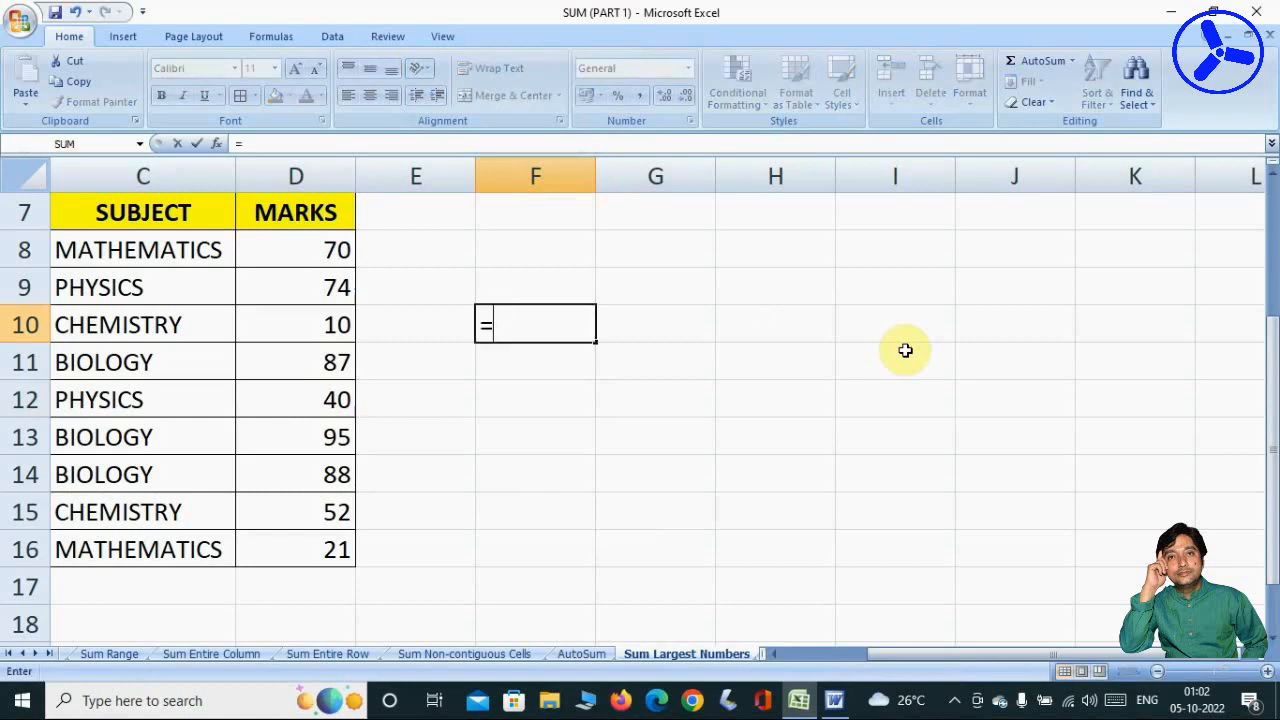
type("L")
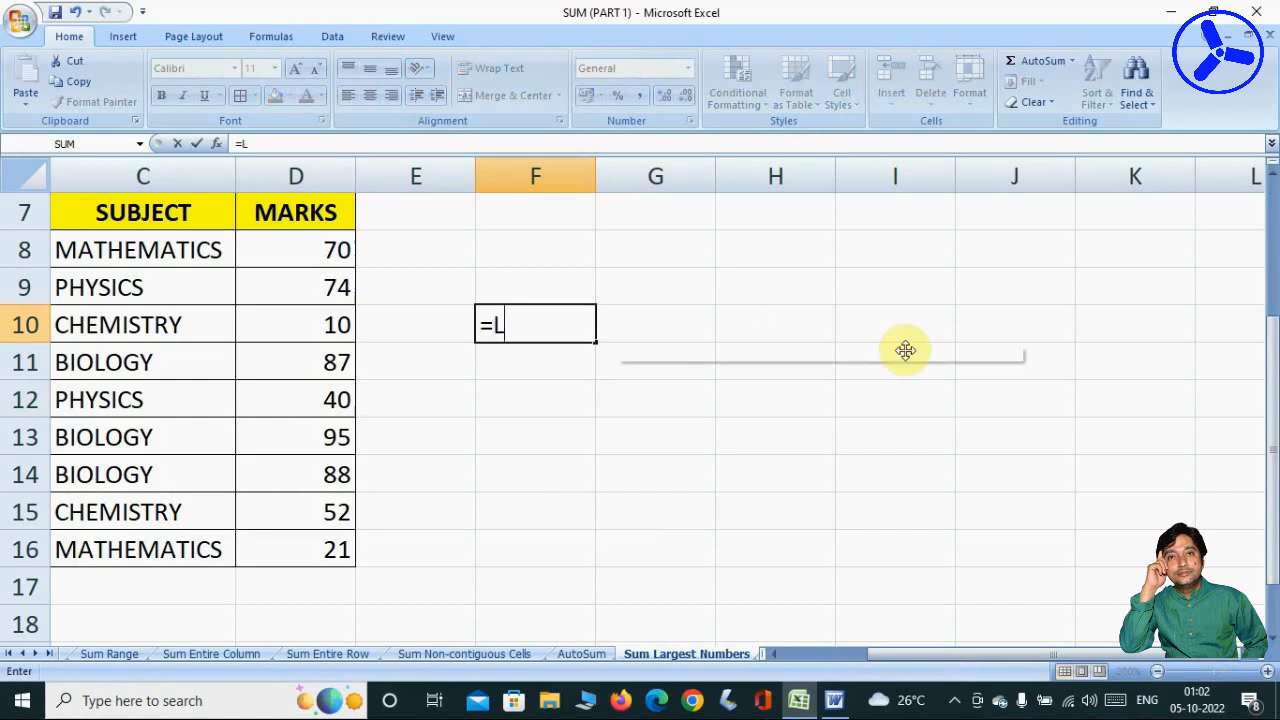
type("ARGE(")
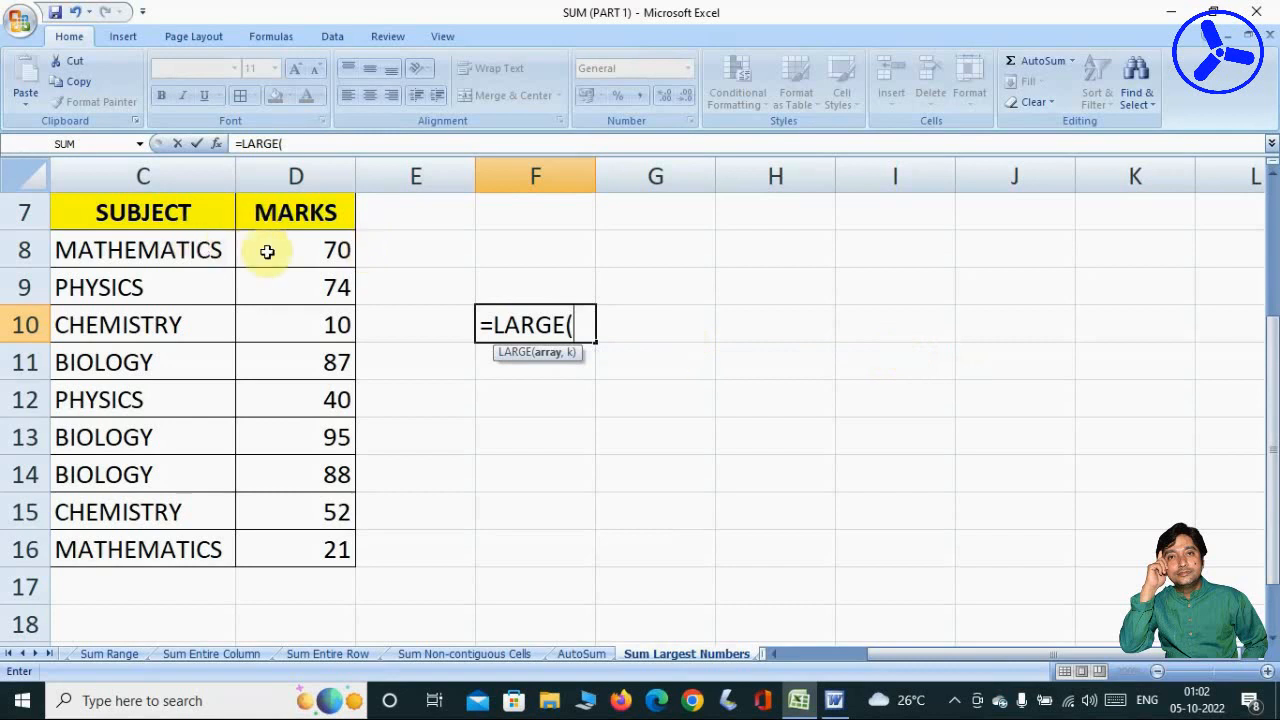
left_click_drag(309, 249, 300, 537)
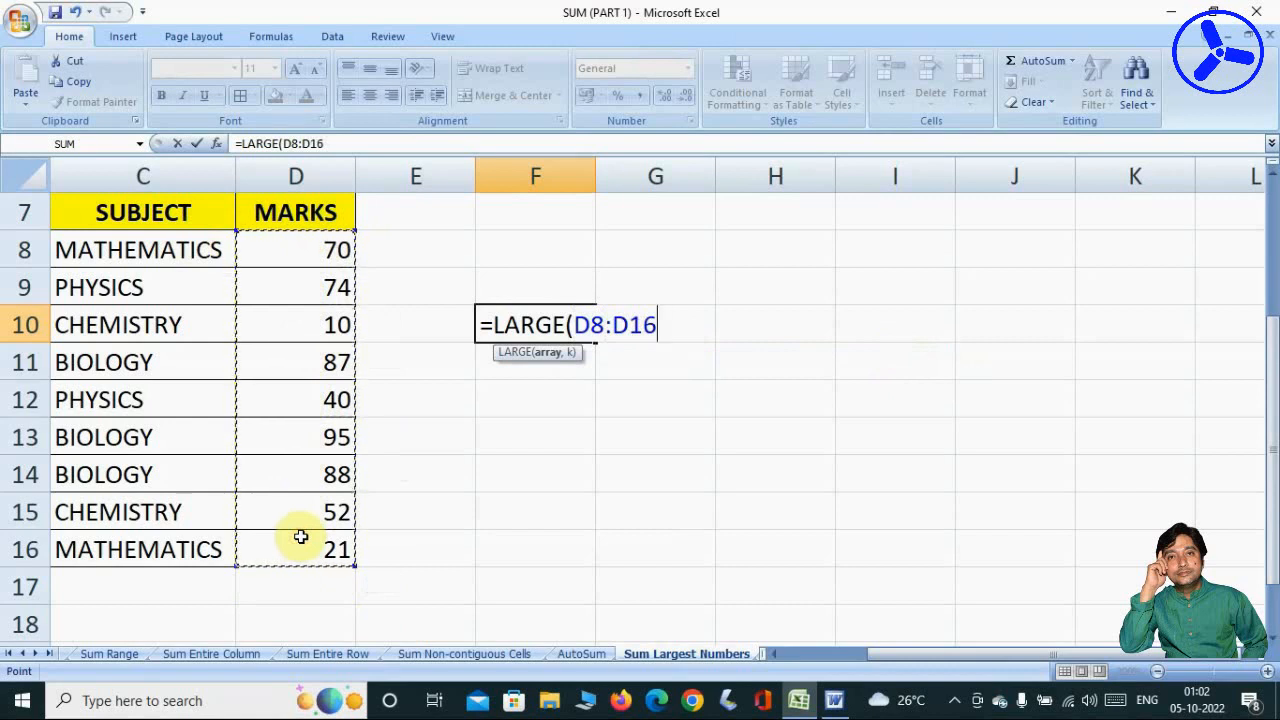
type(",1")
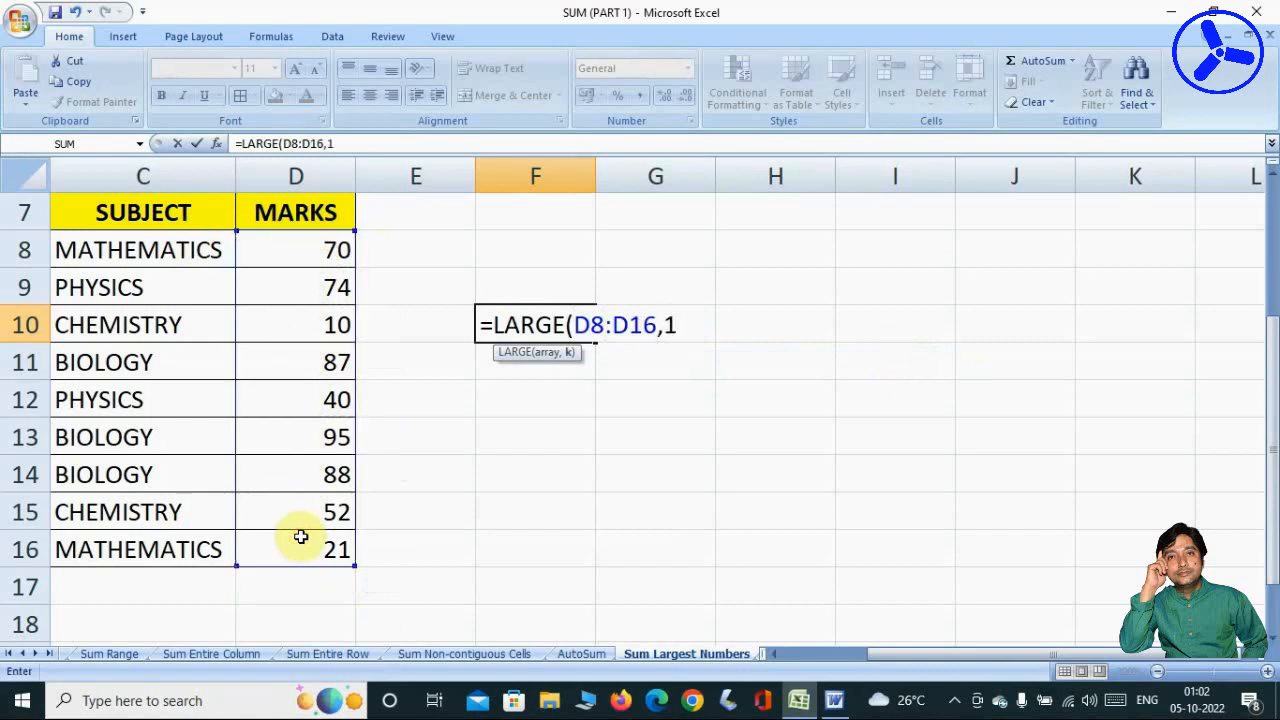
type(")")
key("Return")
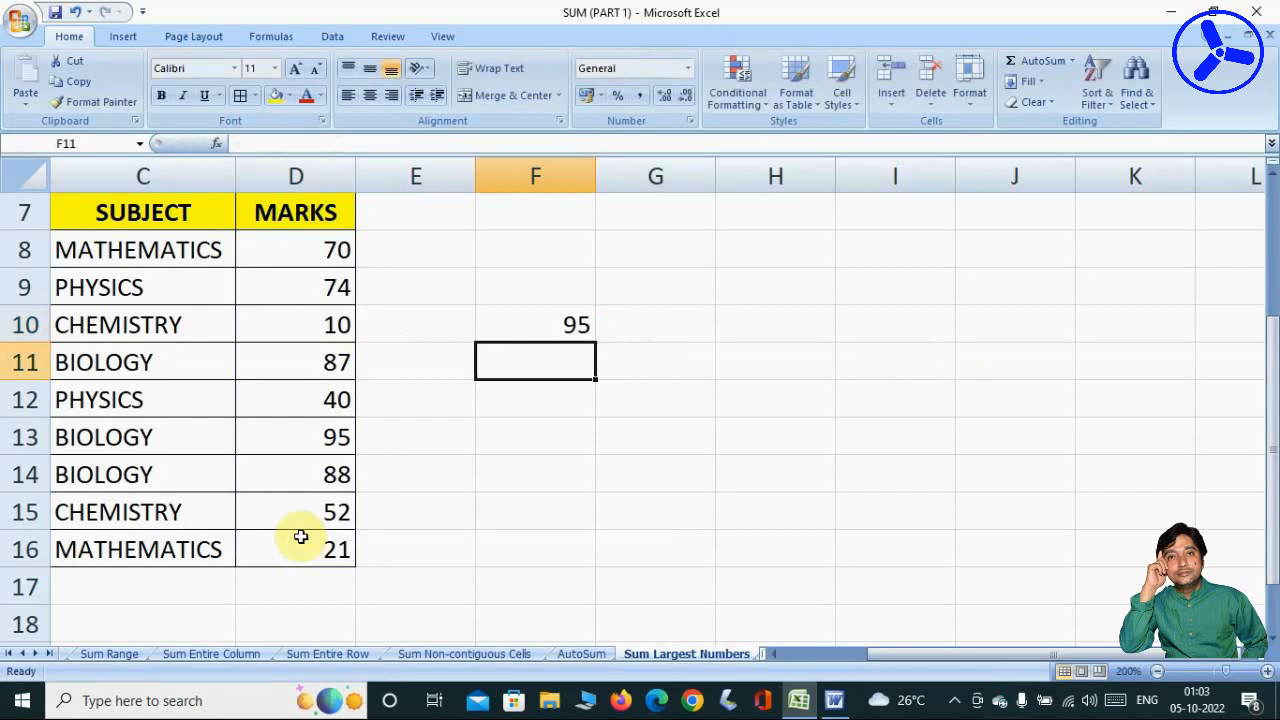
- Find the highest mark in cell F11 using the alternative formula =MAX(D8:D16)
type("=")
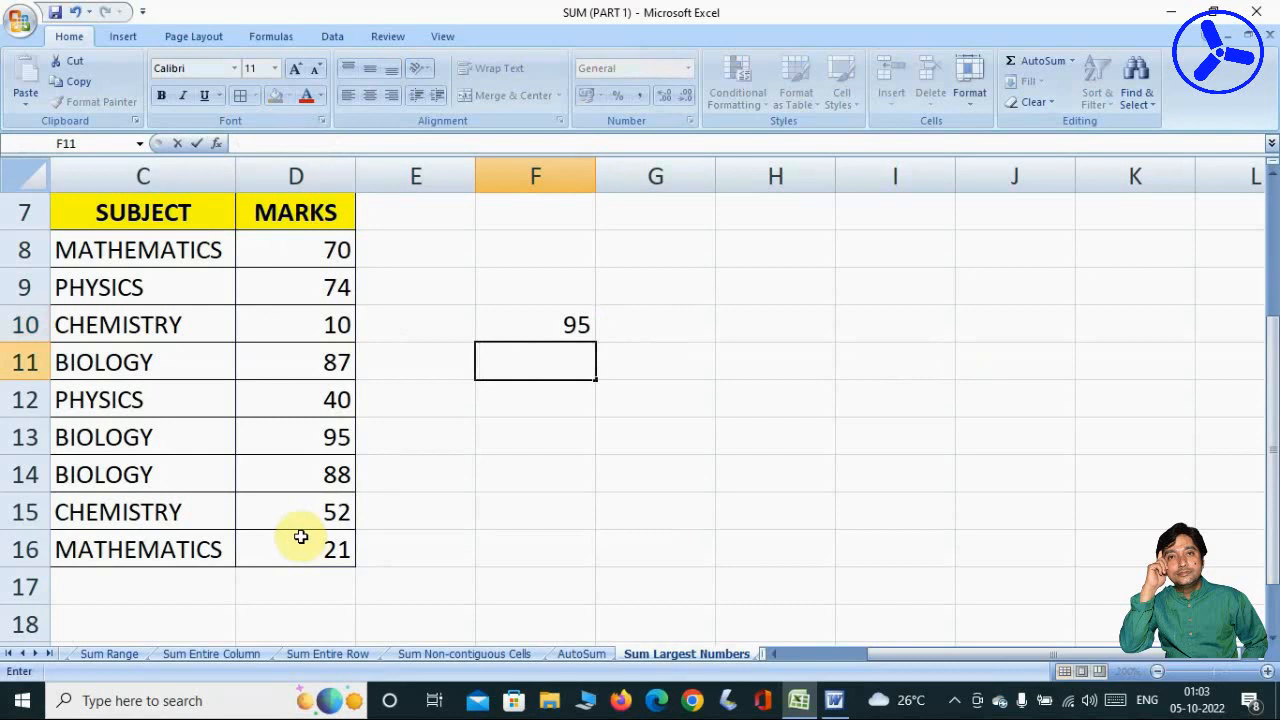
type("MAX")
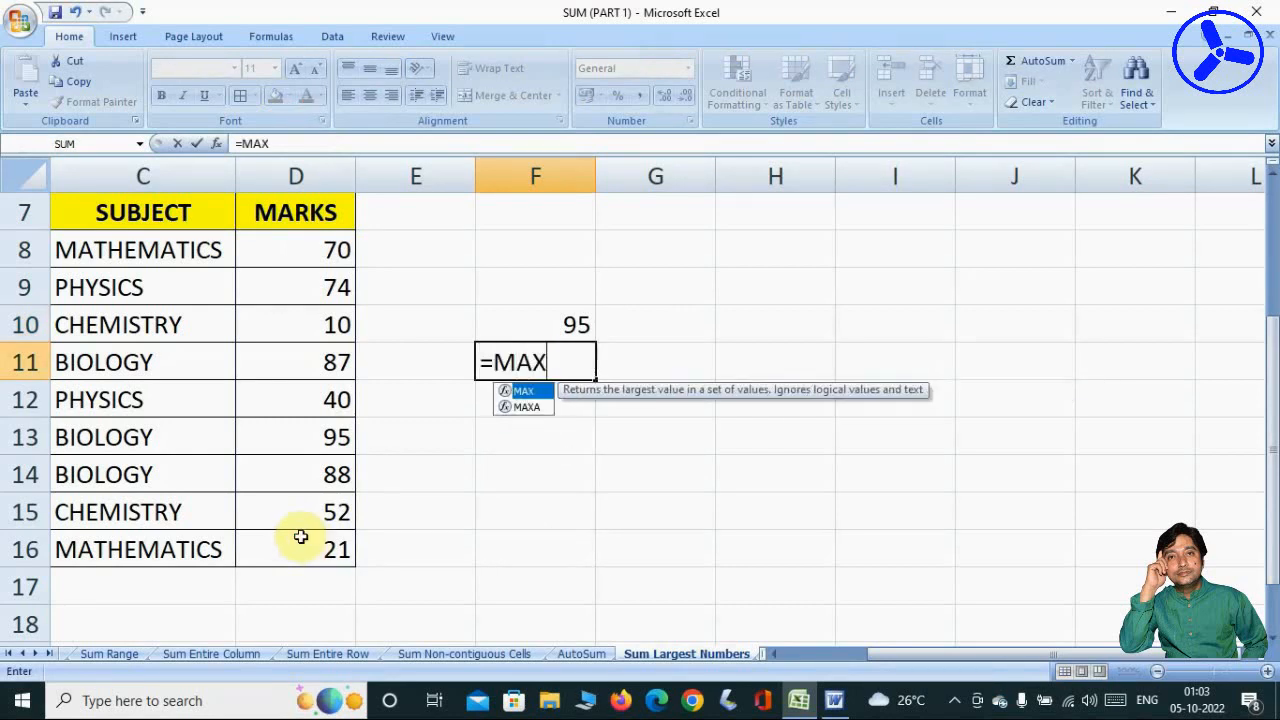
type("(")
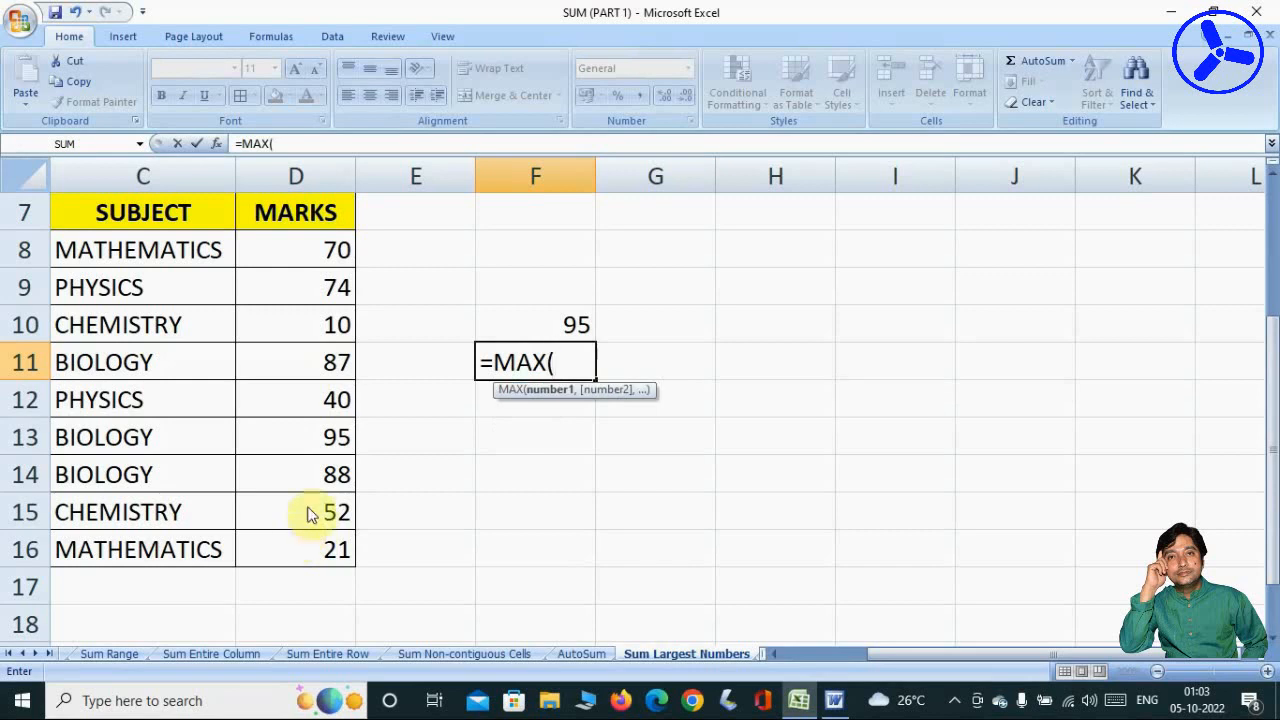
left_click_drag(264, 258, 251, 566)
type(")")
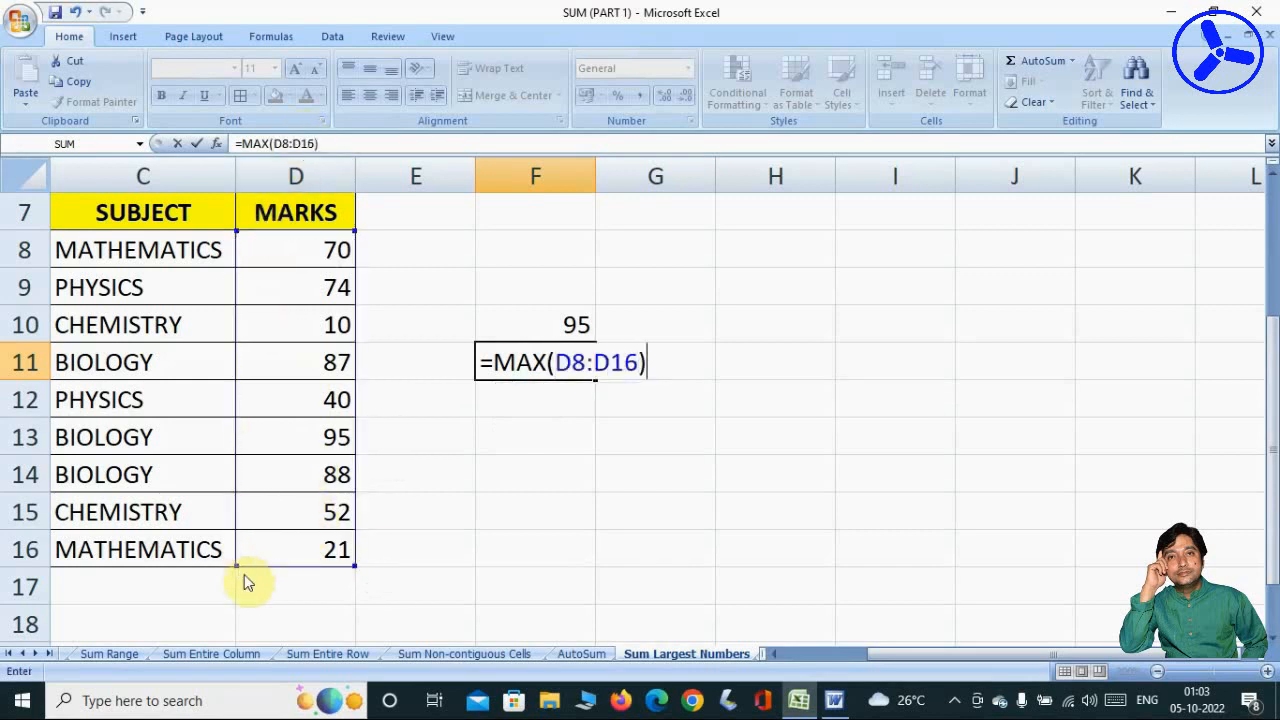
key("Return")
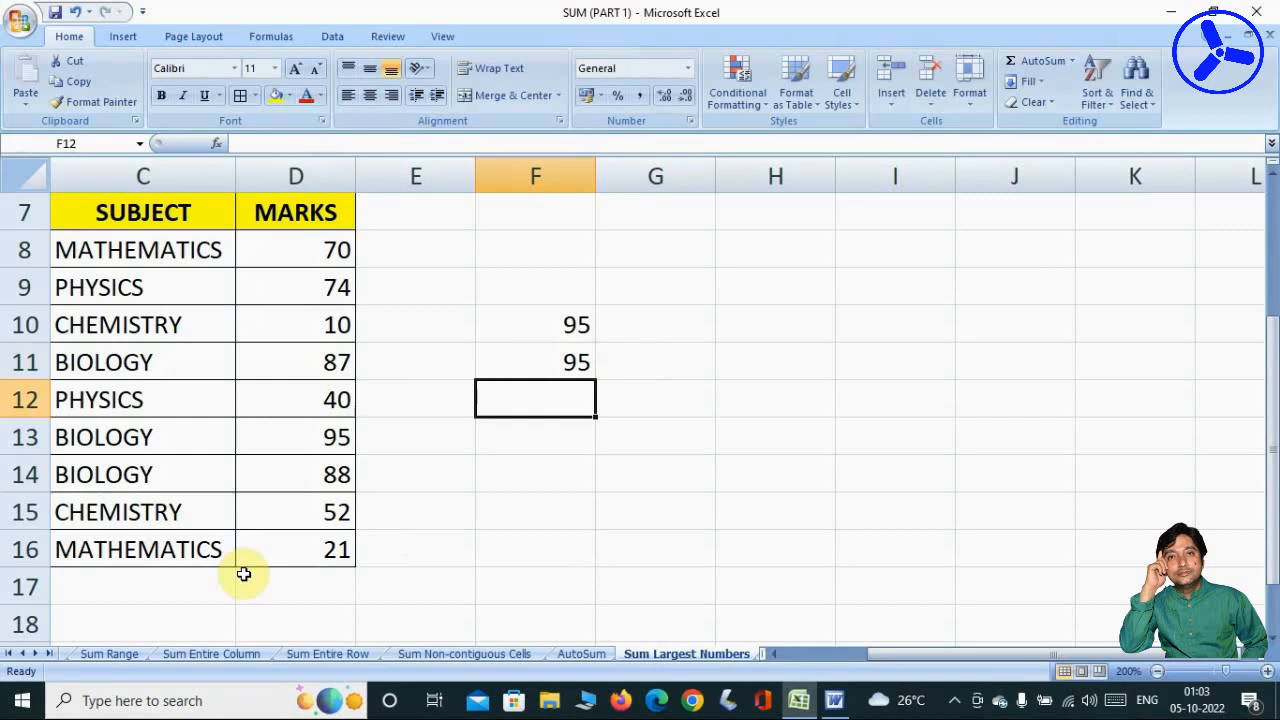
- Find the second-largest mark in cell F12 with the formula =LARGE(D8:D16,2)
type("=")
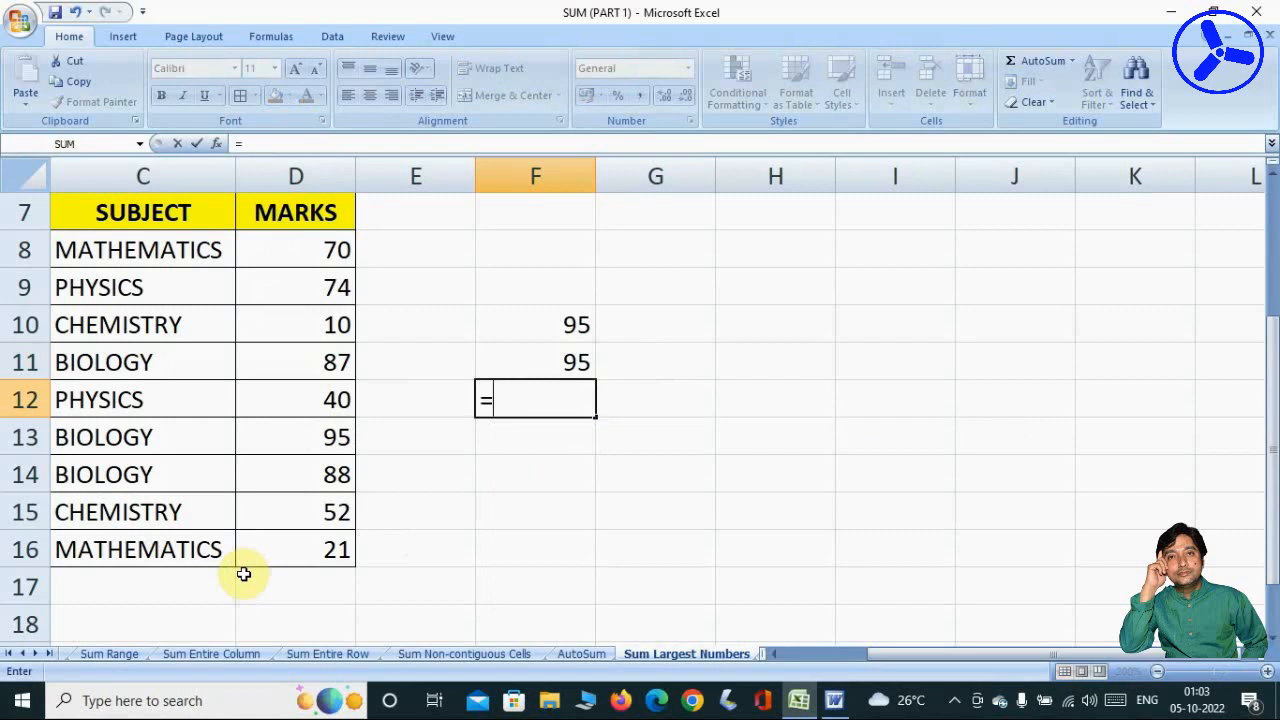
type("LARGE")
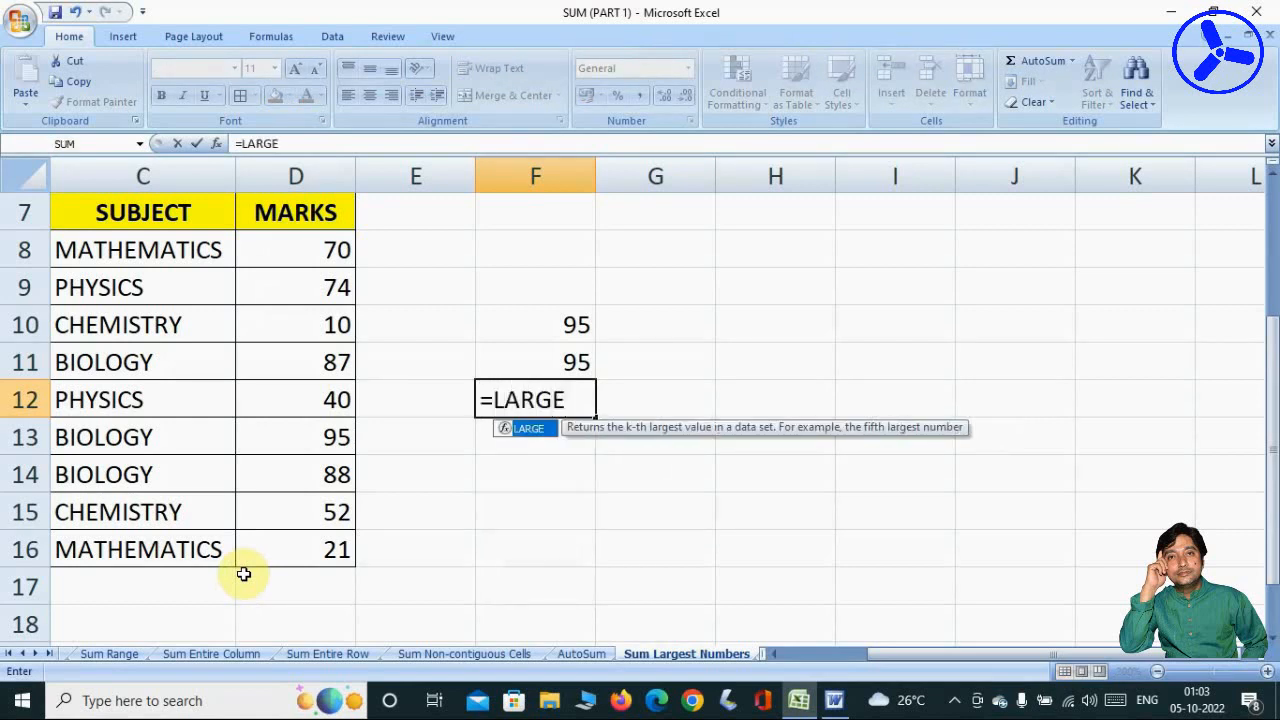
type("(")
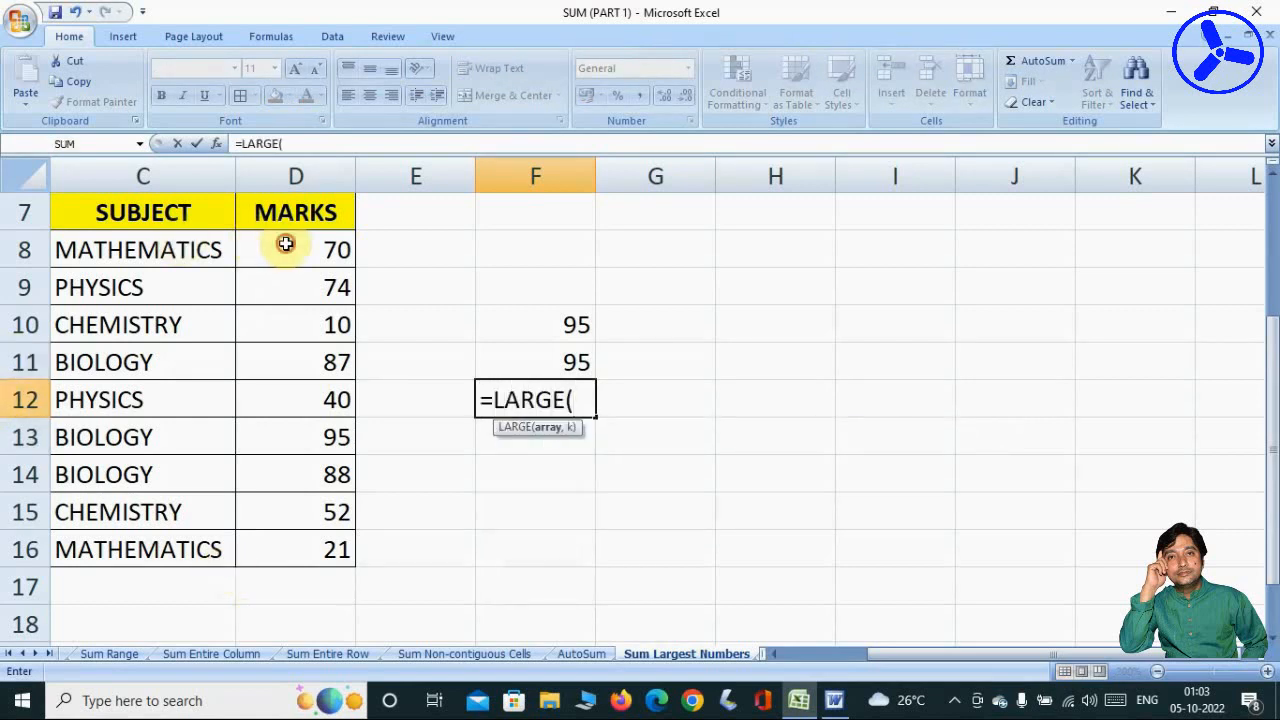
left_click_drag(285, 244, 280, 537)
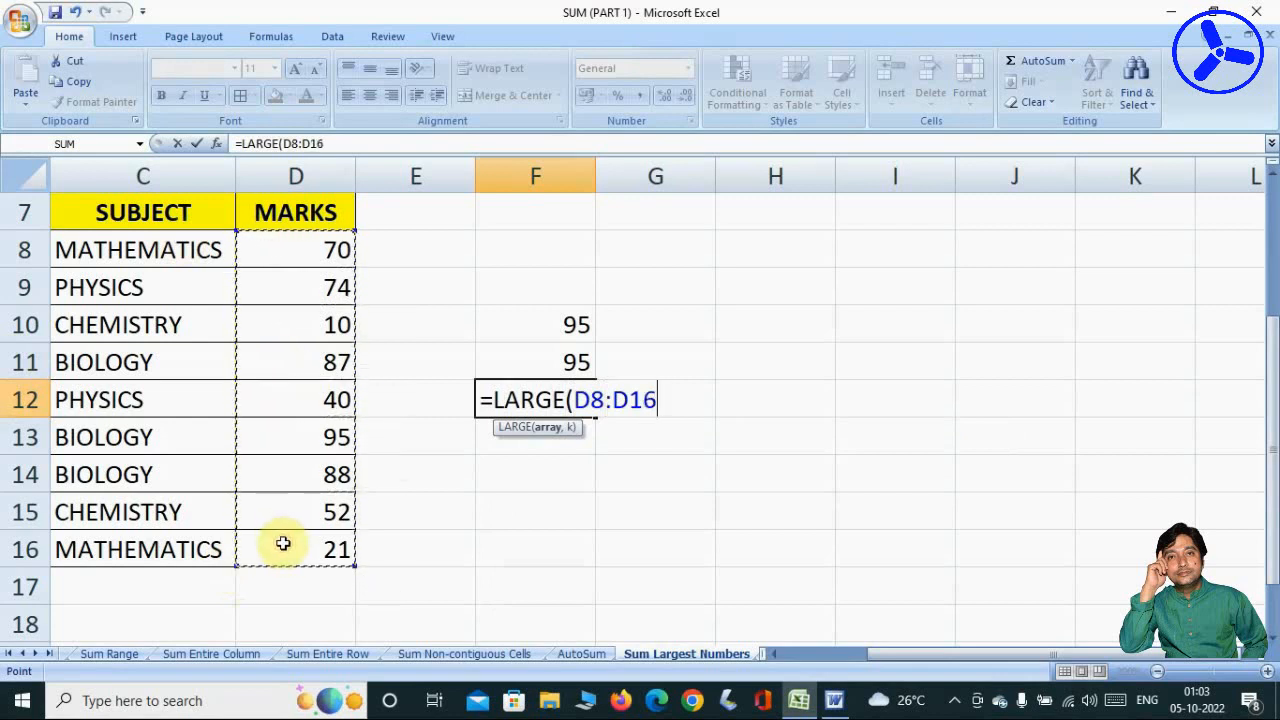
type(",2")
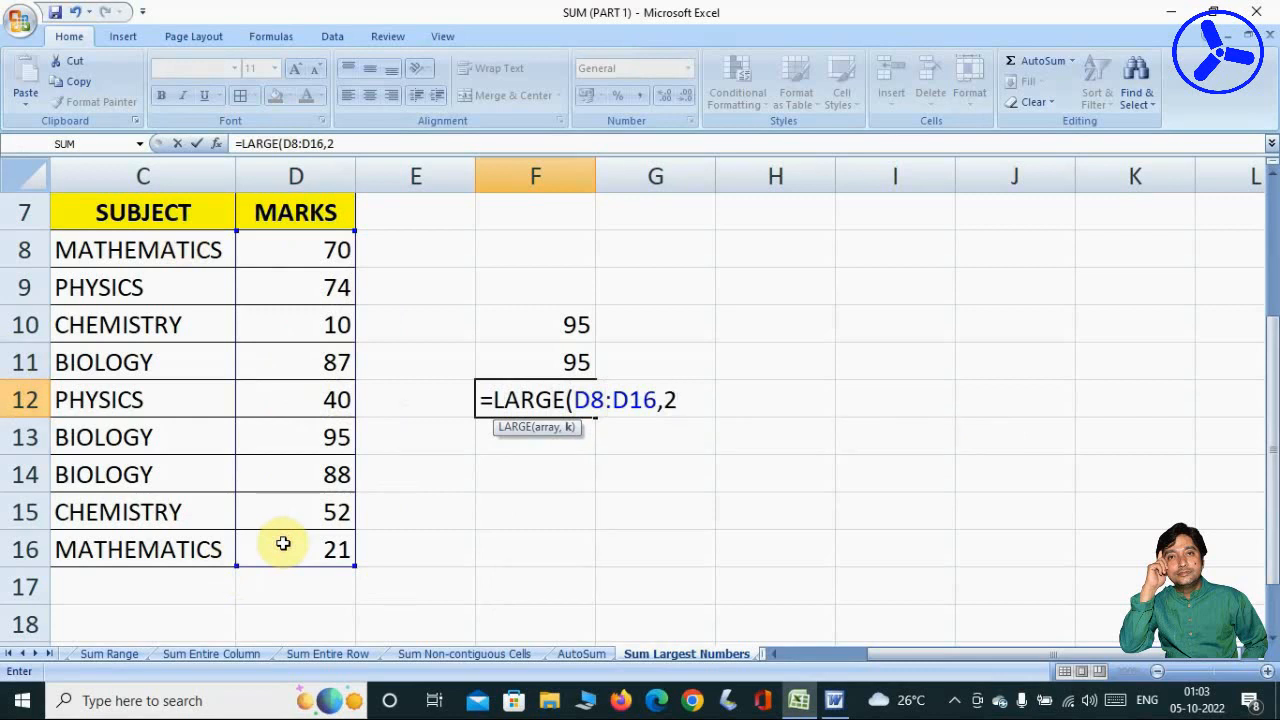
type(")")
key("Return")
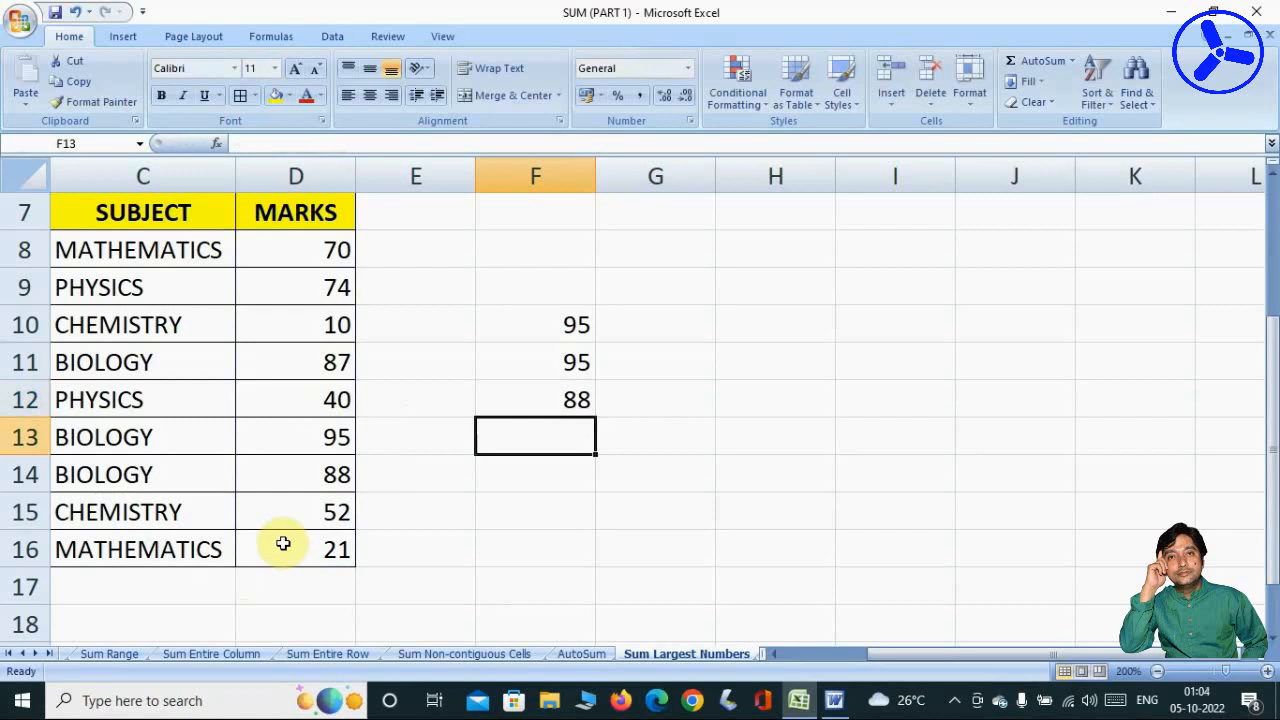
- Sum the four largest marks in cell F14 with the formula =SUM(LARGE(D8:D16,{1,2,3,4}))
key("Down")
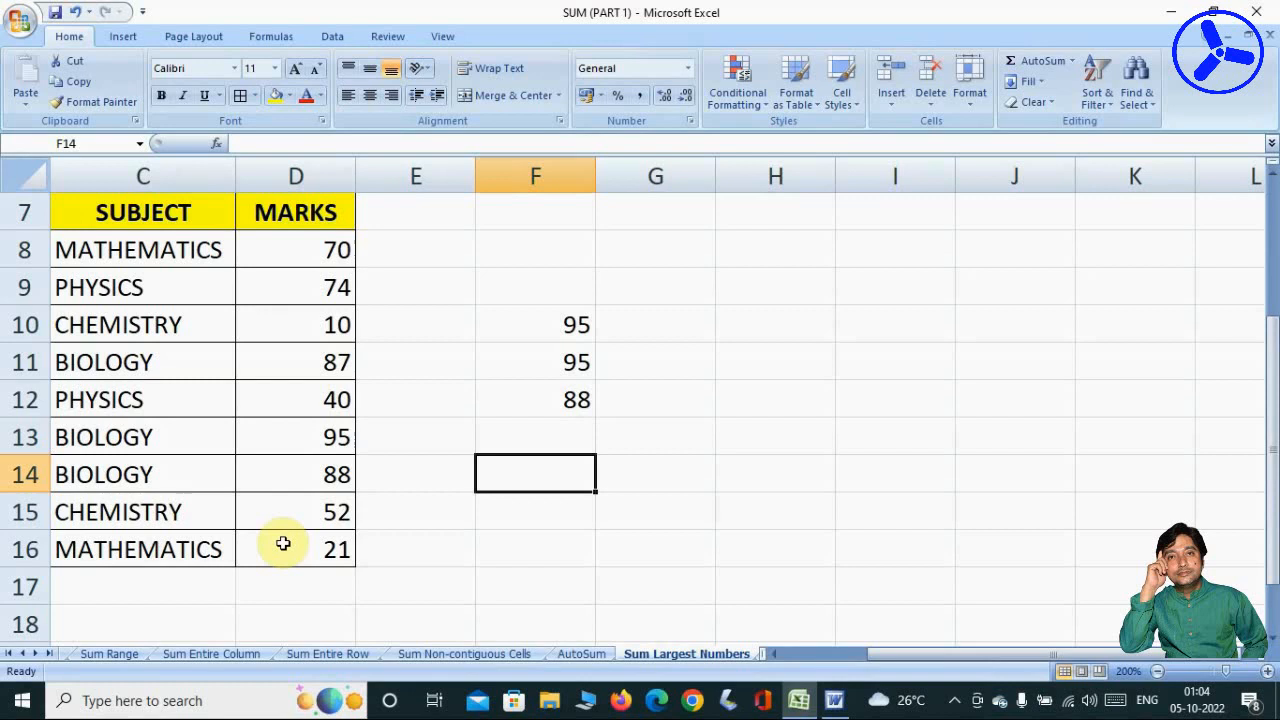
type("=")
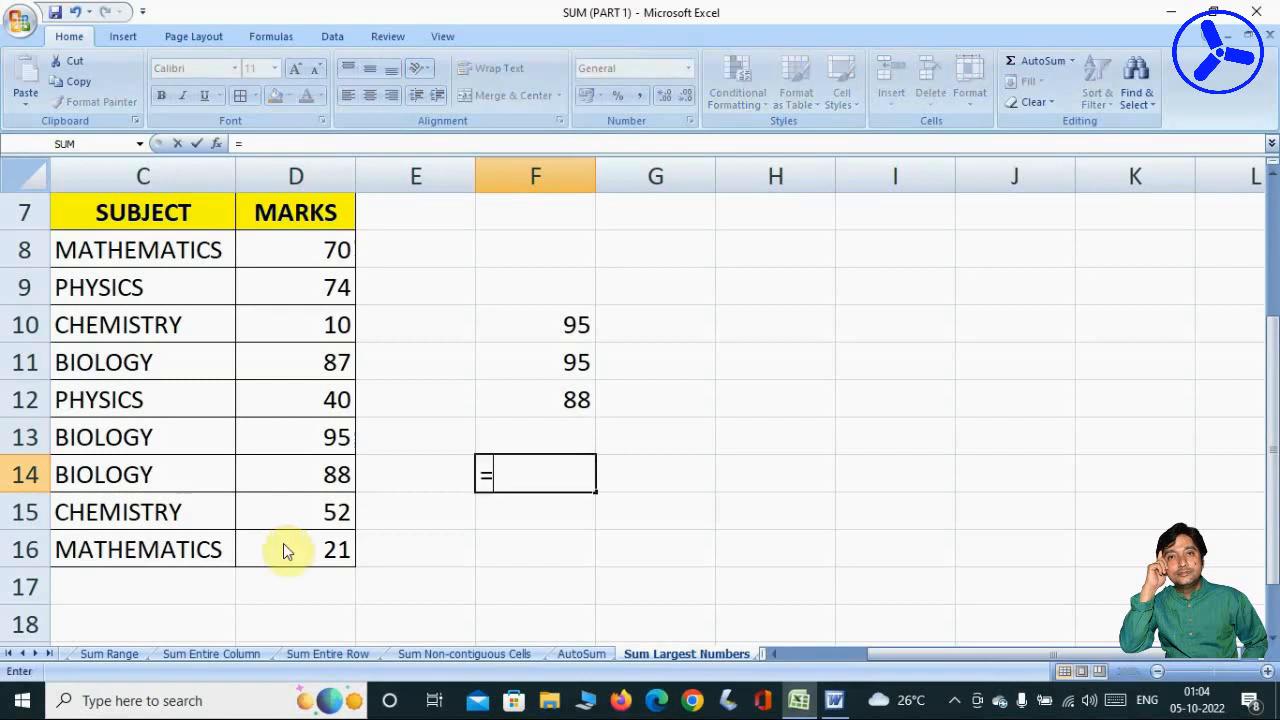
type("SUM(")
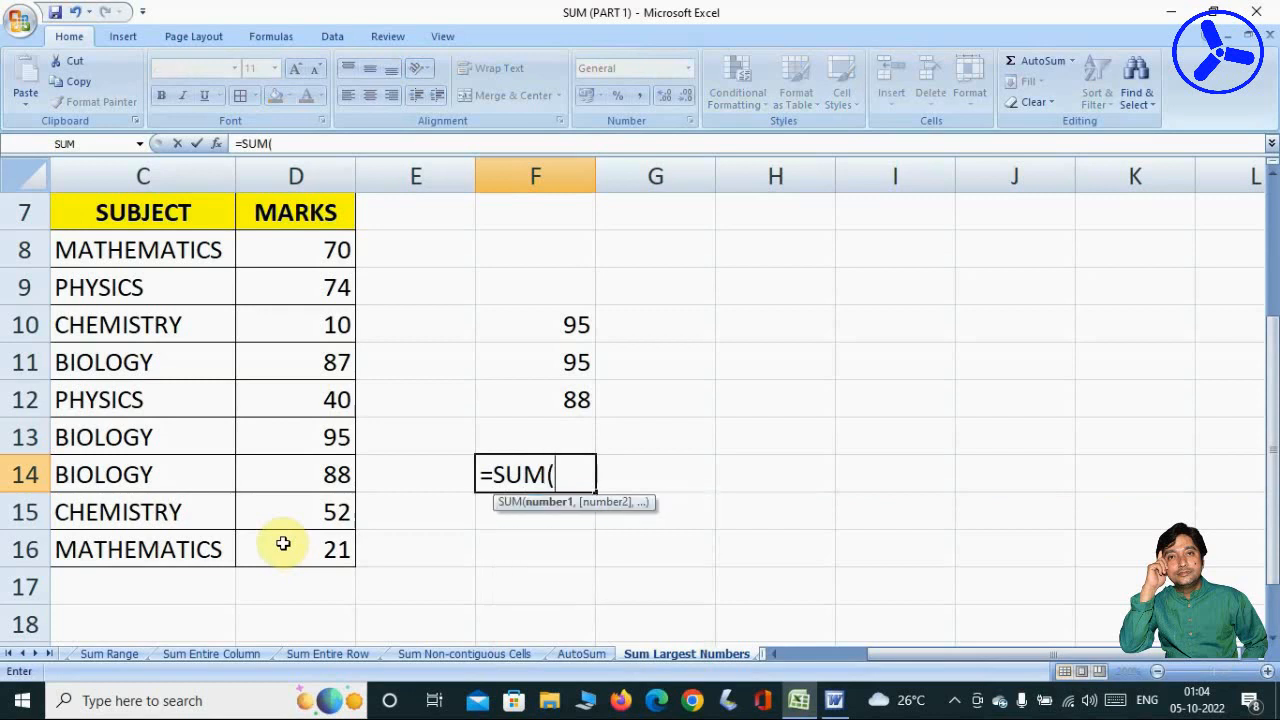
type("LARGE")
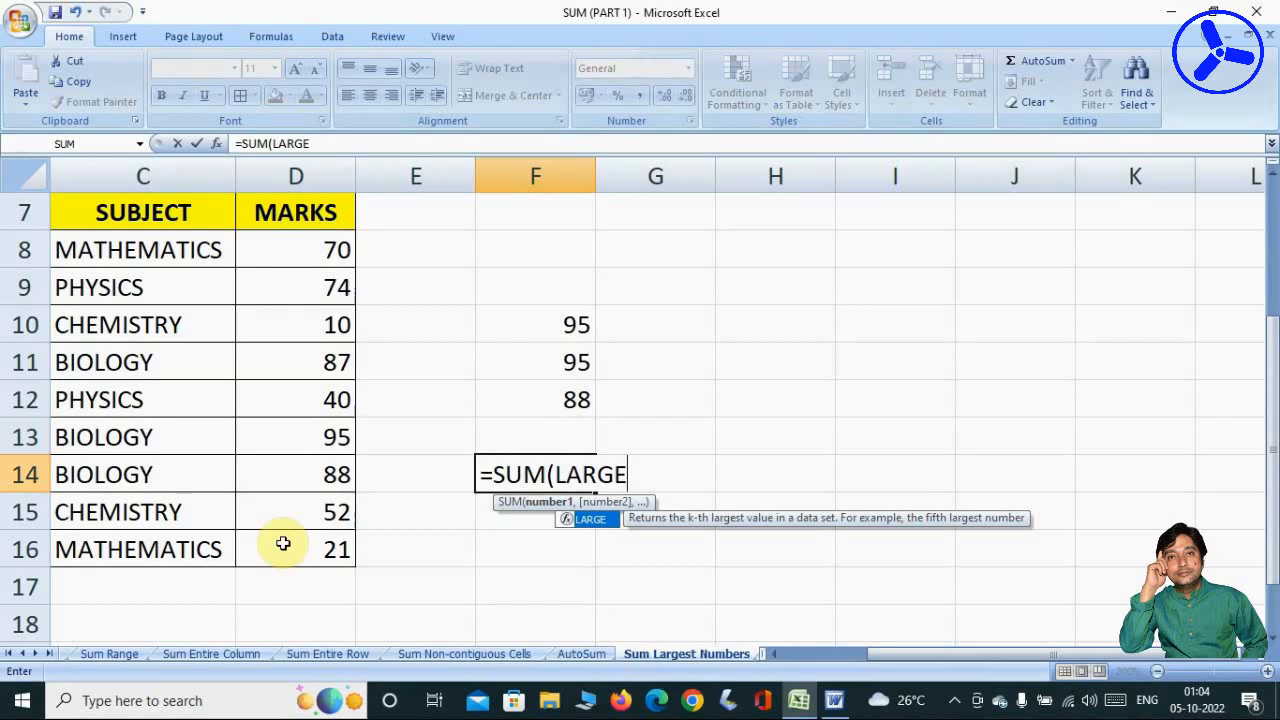
type("(")
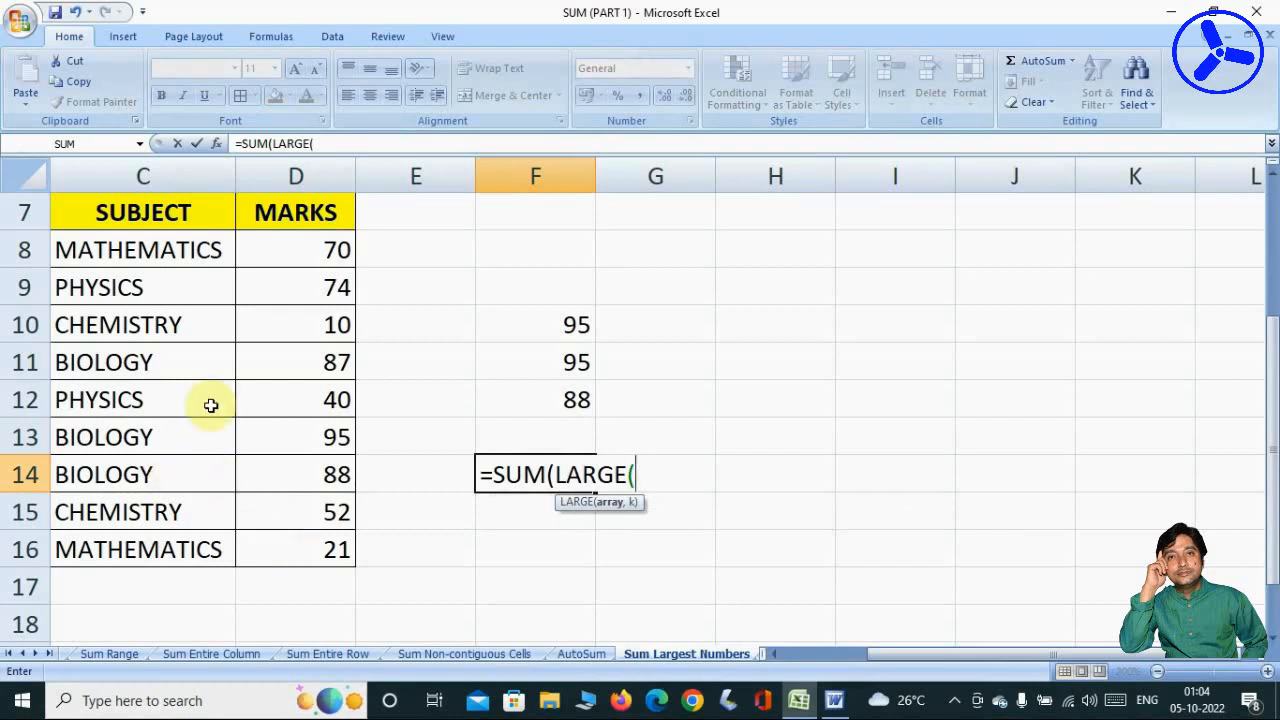
mouse_move(263, 249)
left_mouse_down()
mouse_move(285, 533)
mouse_move(269, 438)
mouse_move(280, 238)
left_mouse_up()
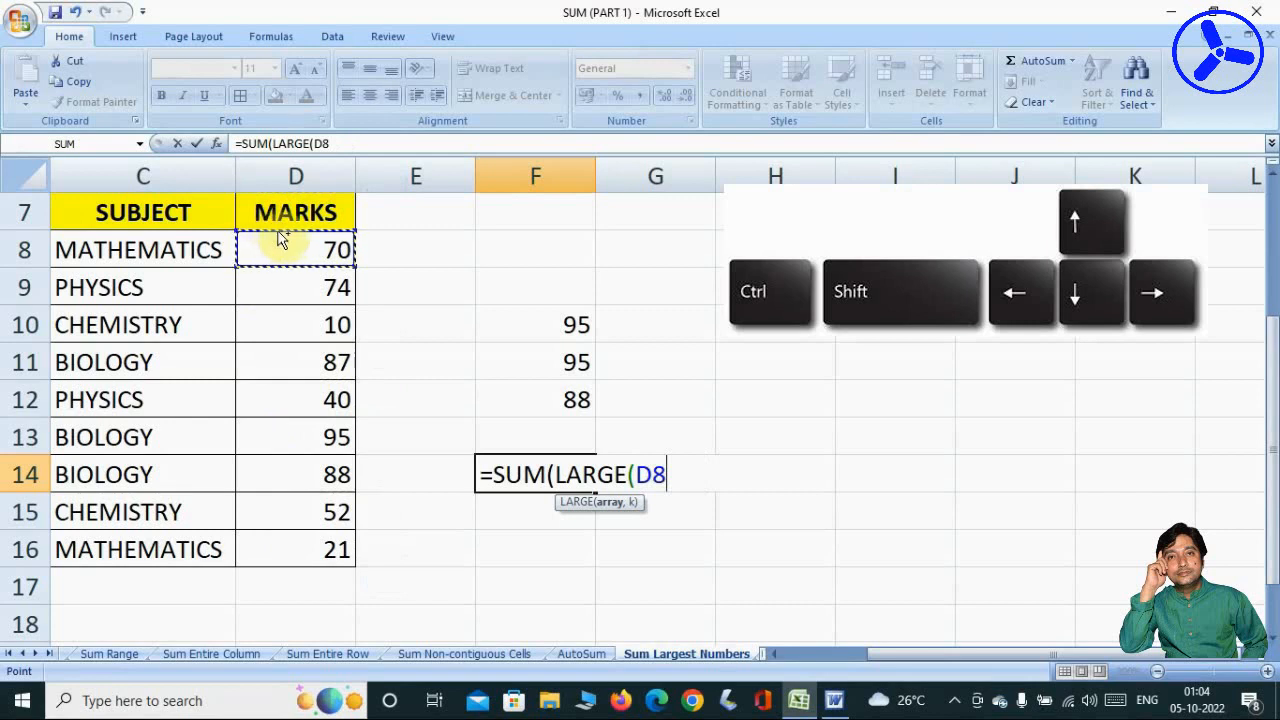
key("ctrl+shift+Down")
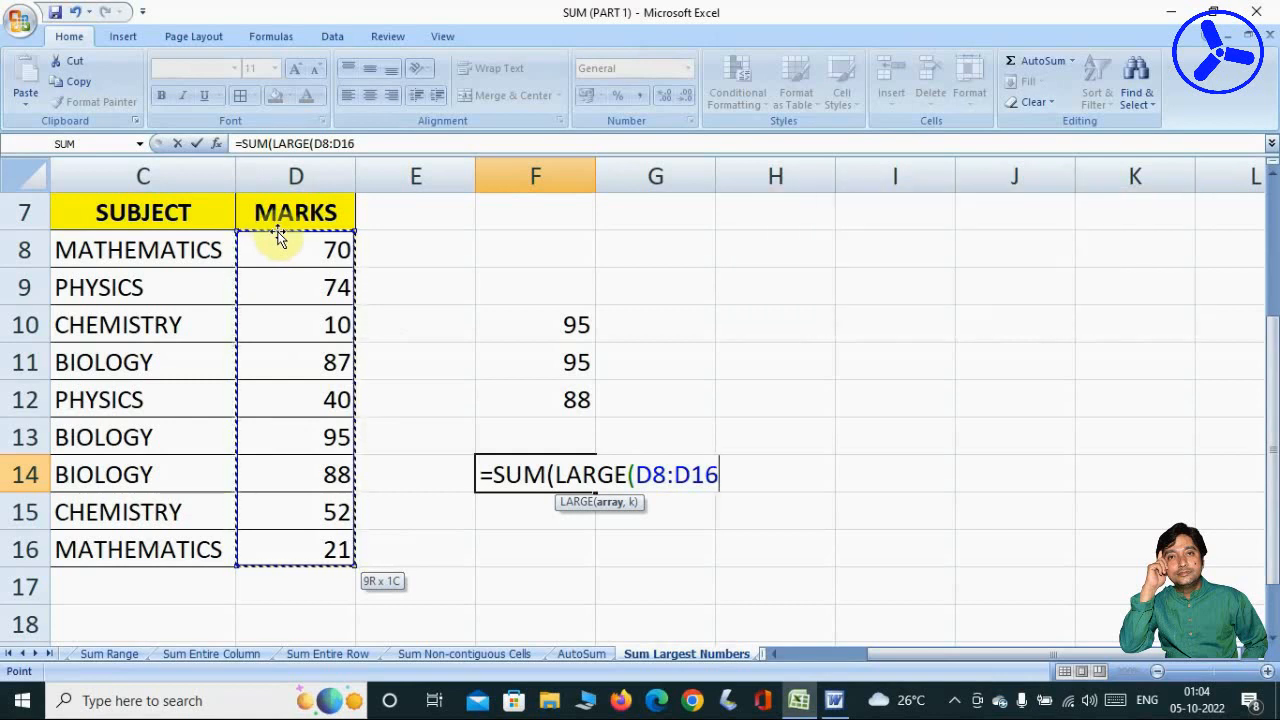
type(",{")
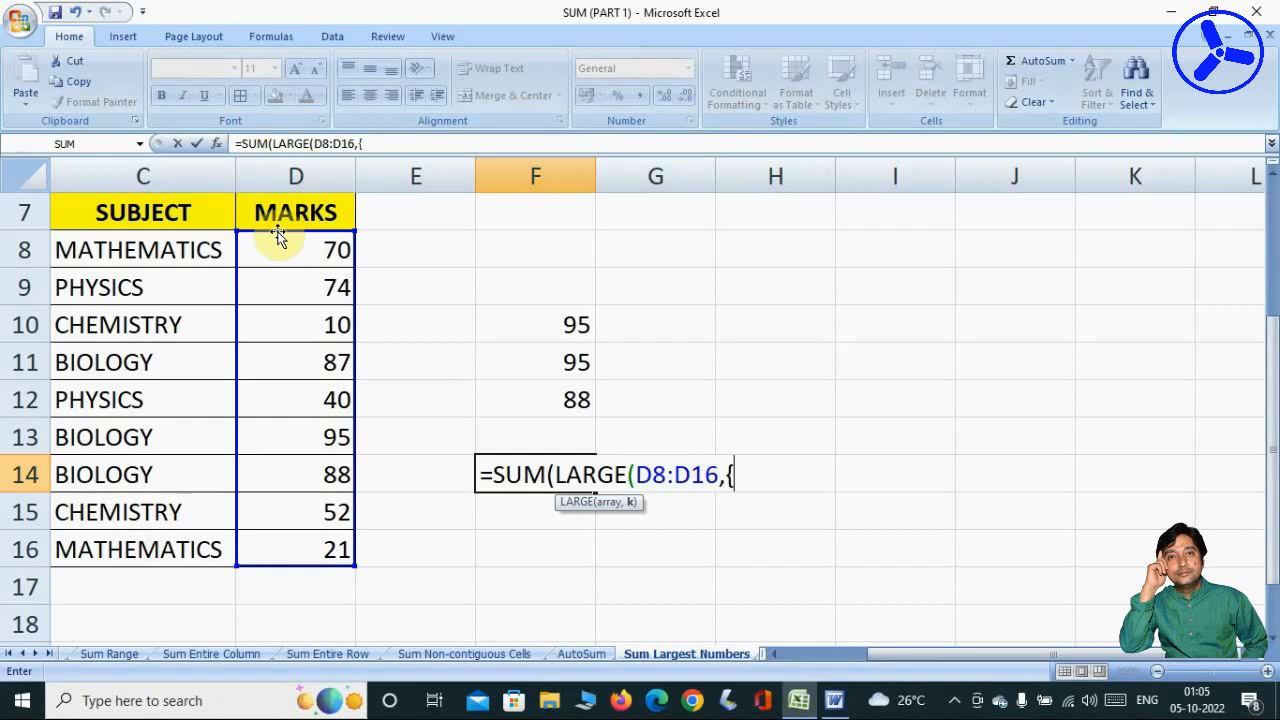
type("1,2")
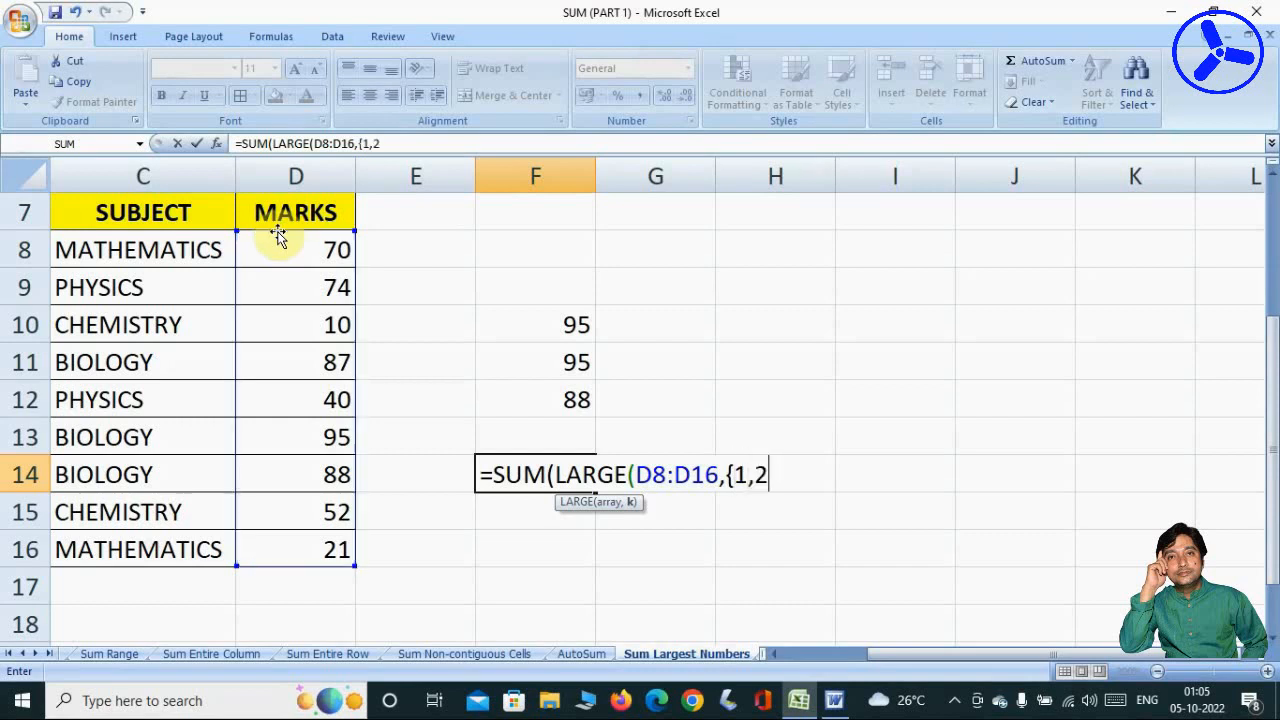
type(",3,4")
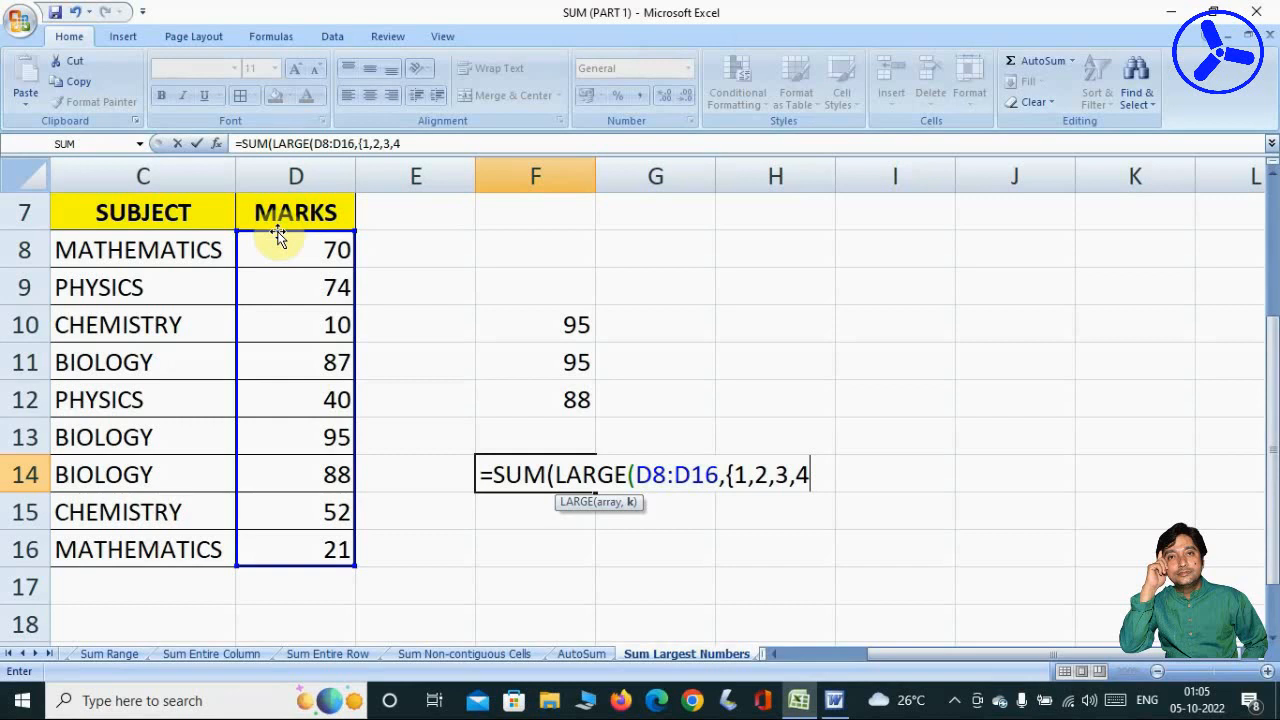
type("}")
type("))")
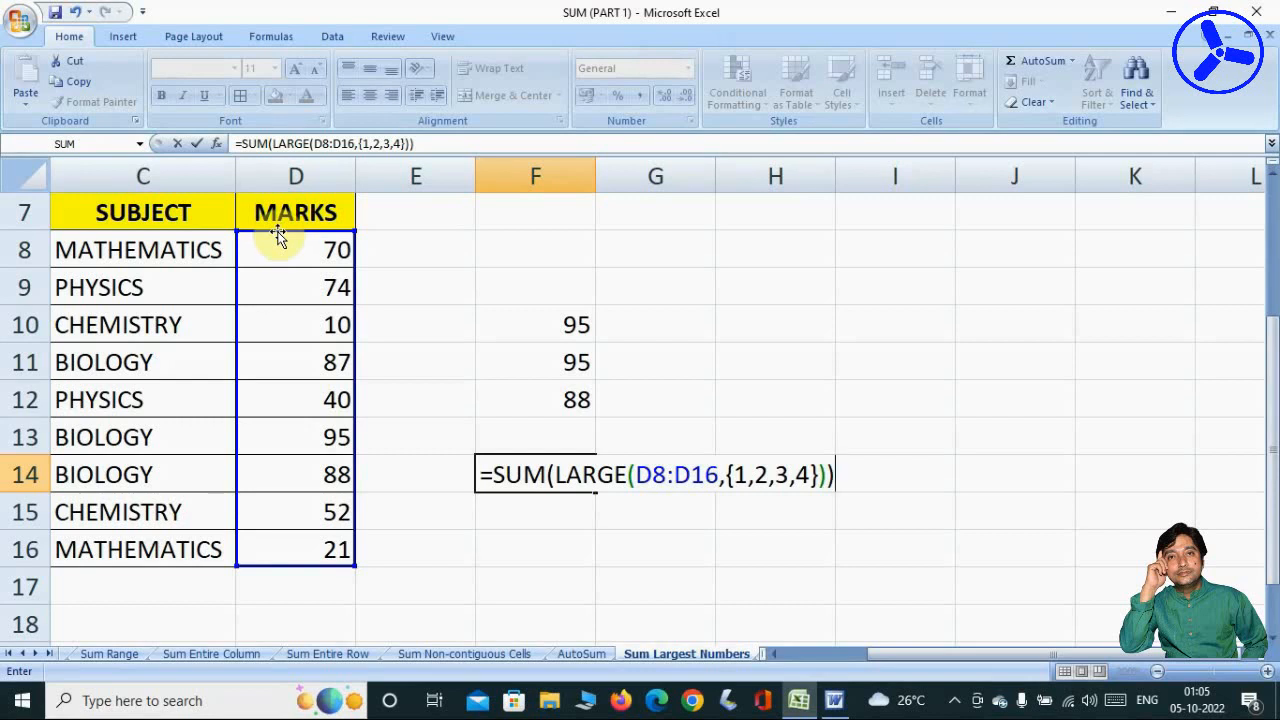
key("Return")
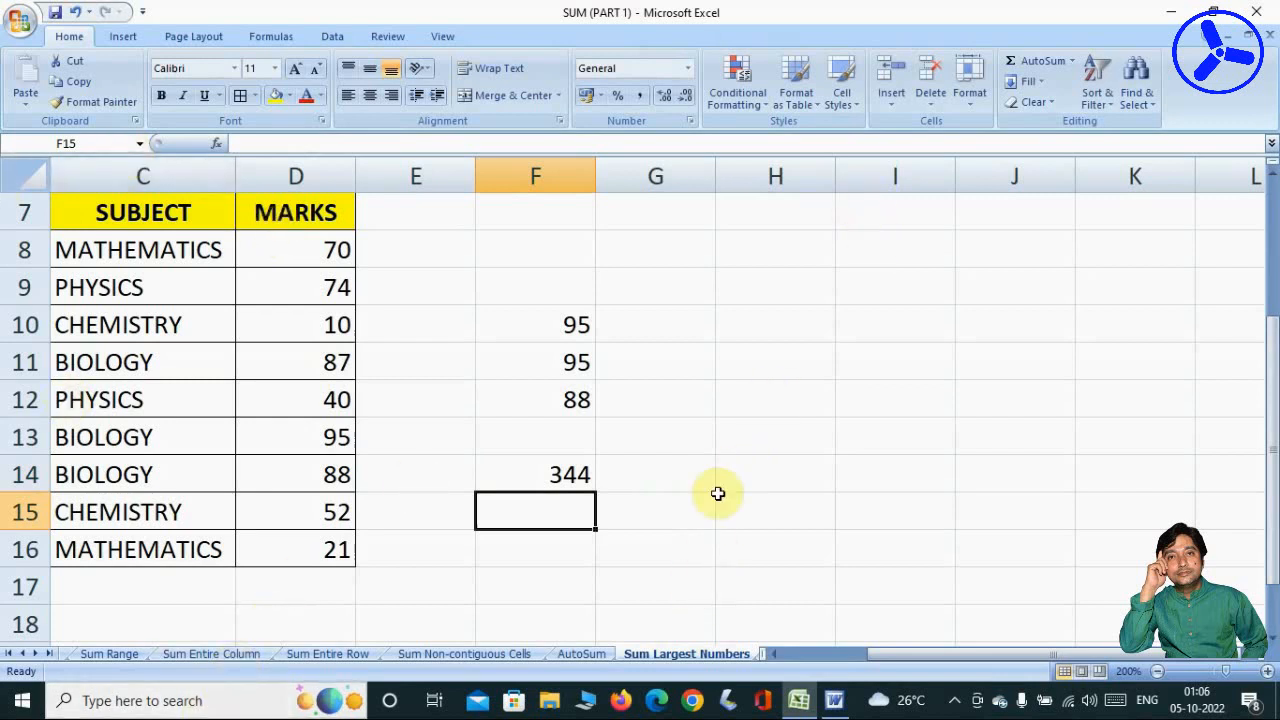
- Highlight the four largest marks, in cells D13, D14, D11 and D9, with a yellow fill
left_click(805, 358)
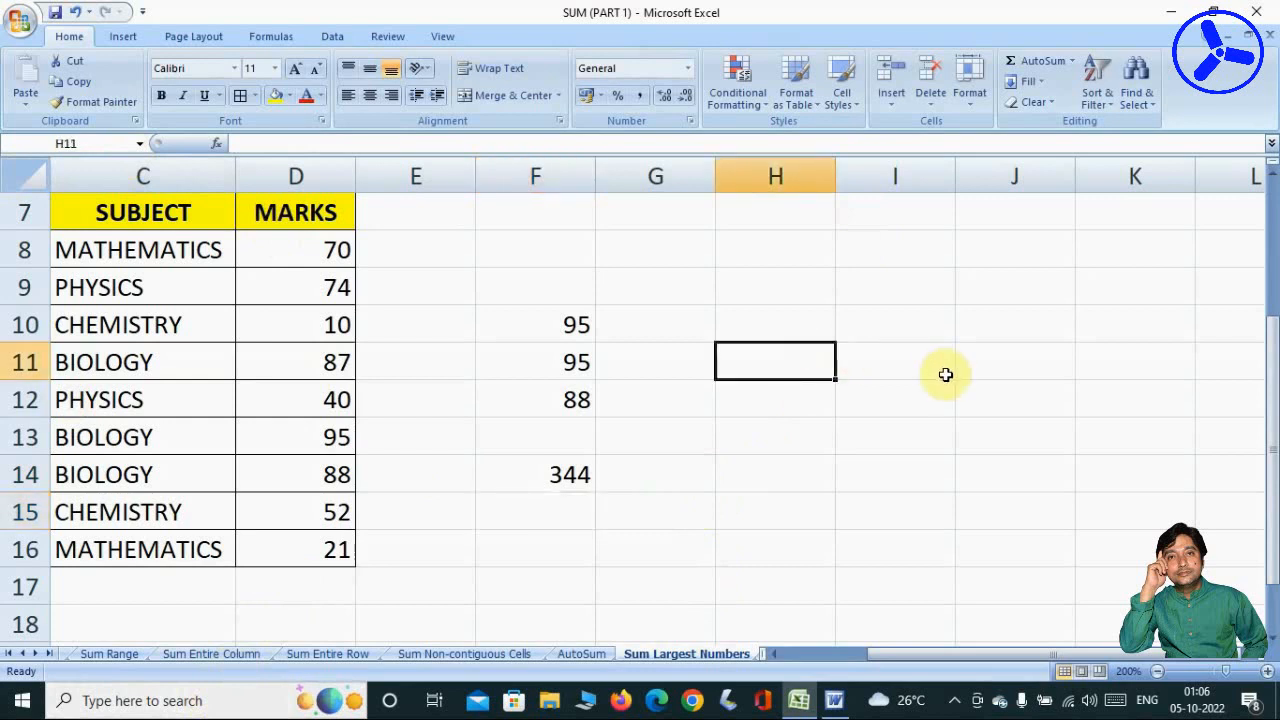
left_click(323, 446)
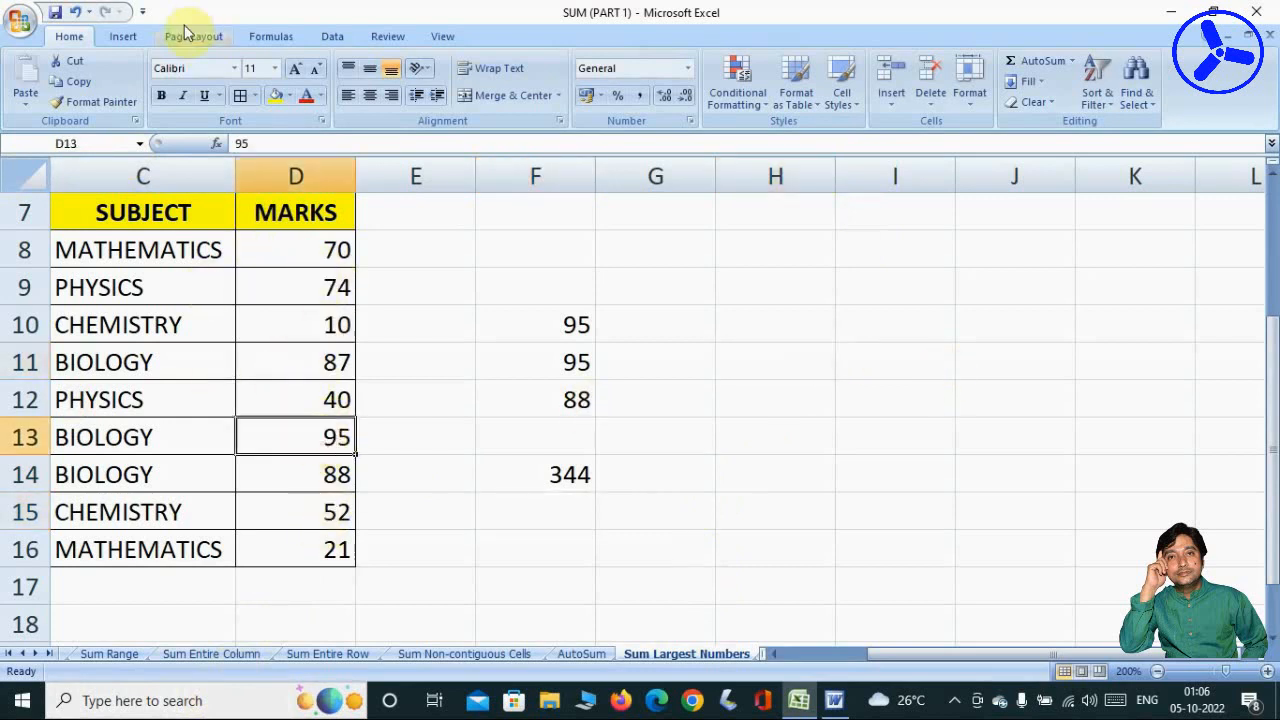
left_click(280, 98)
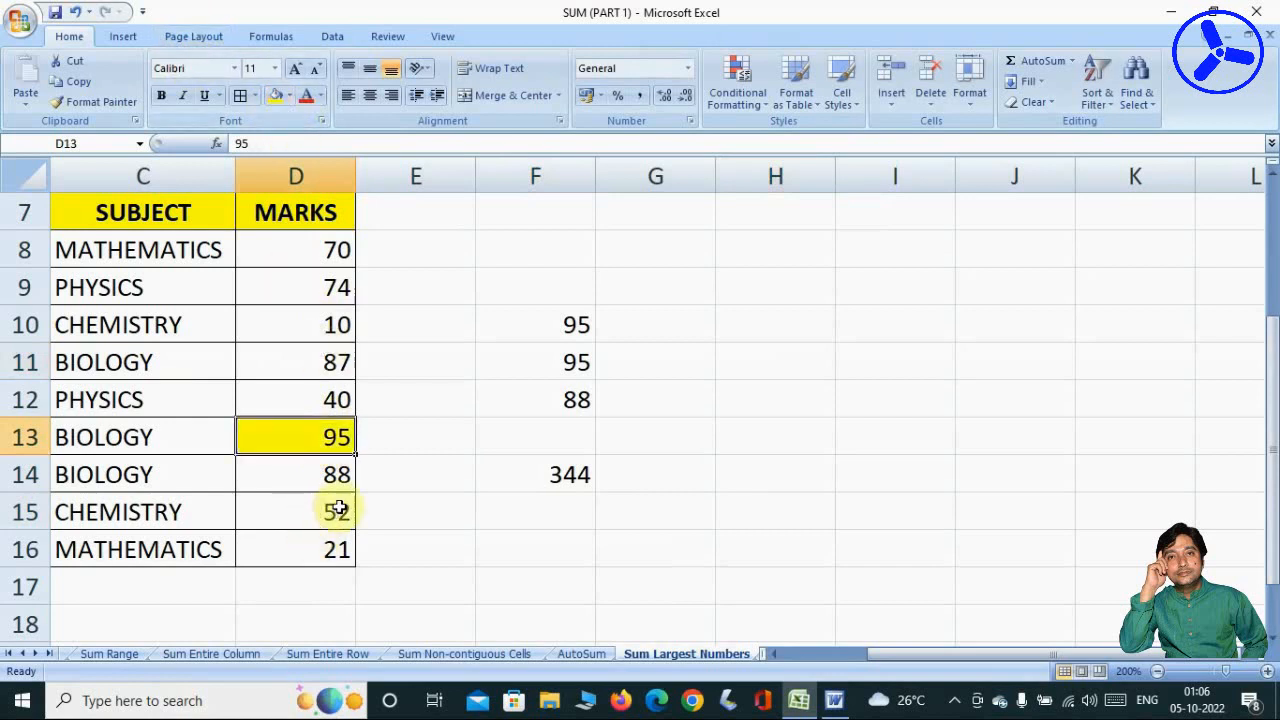
left_click(337, 477)
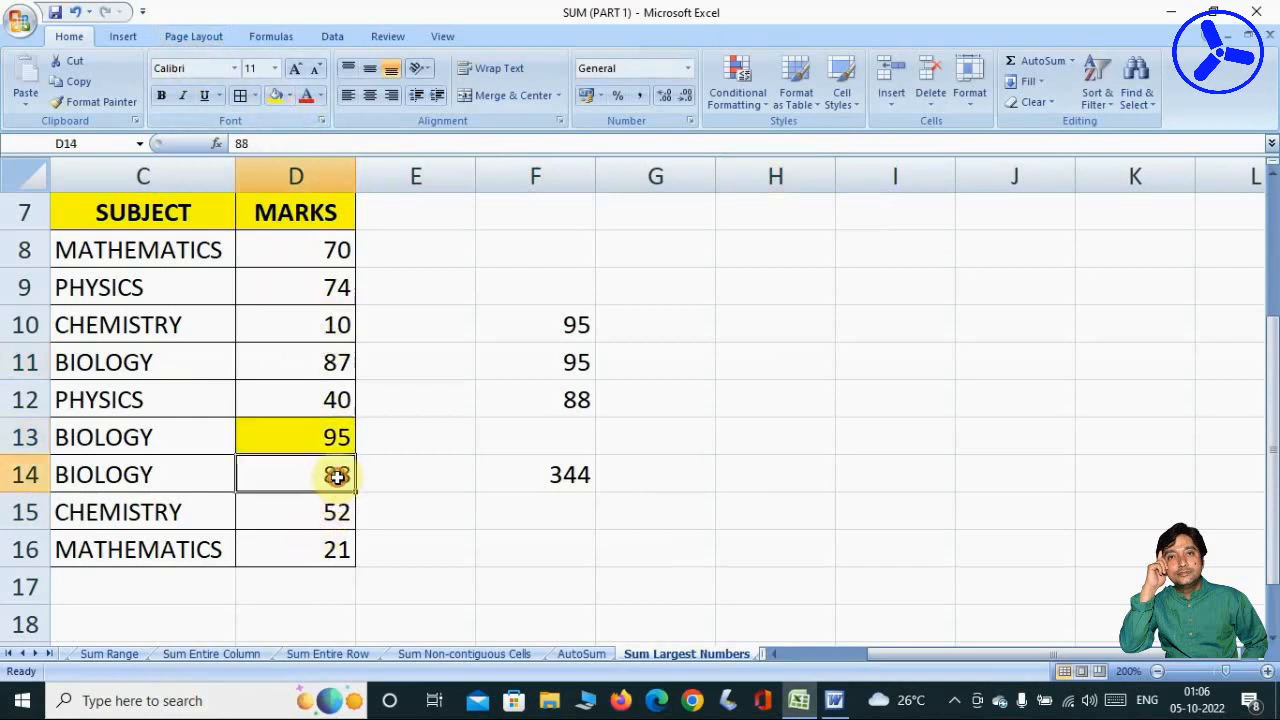
left_click(275, 96)
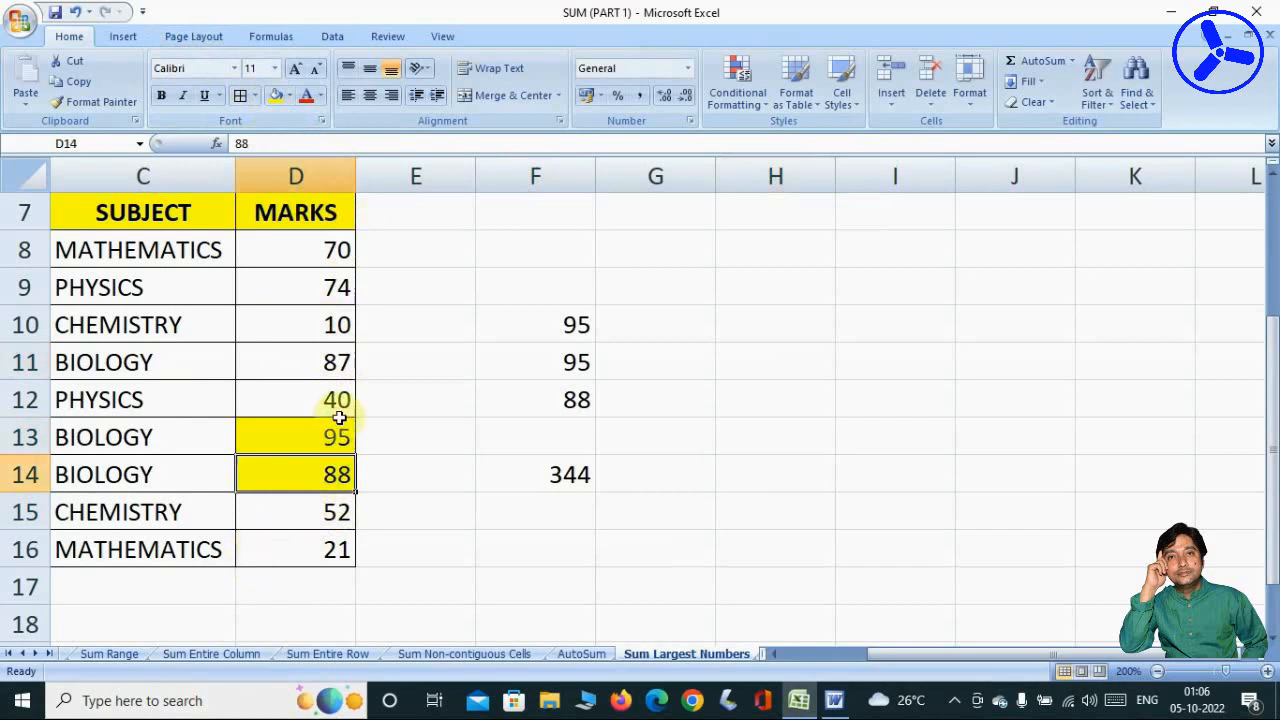
left_click(331, 360)
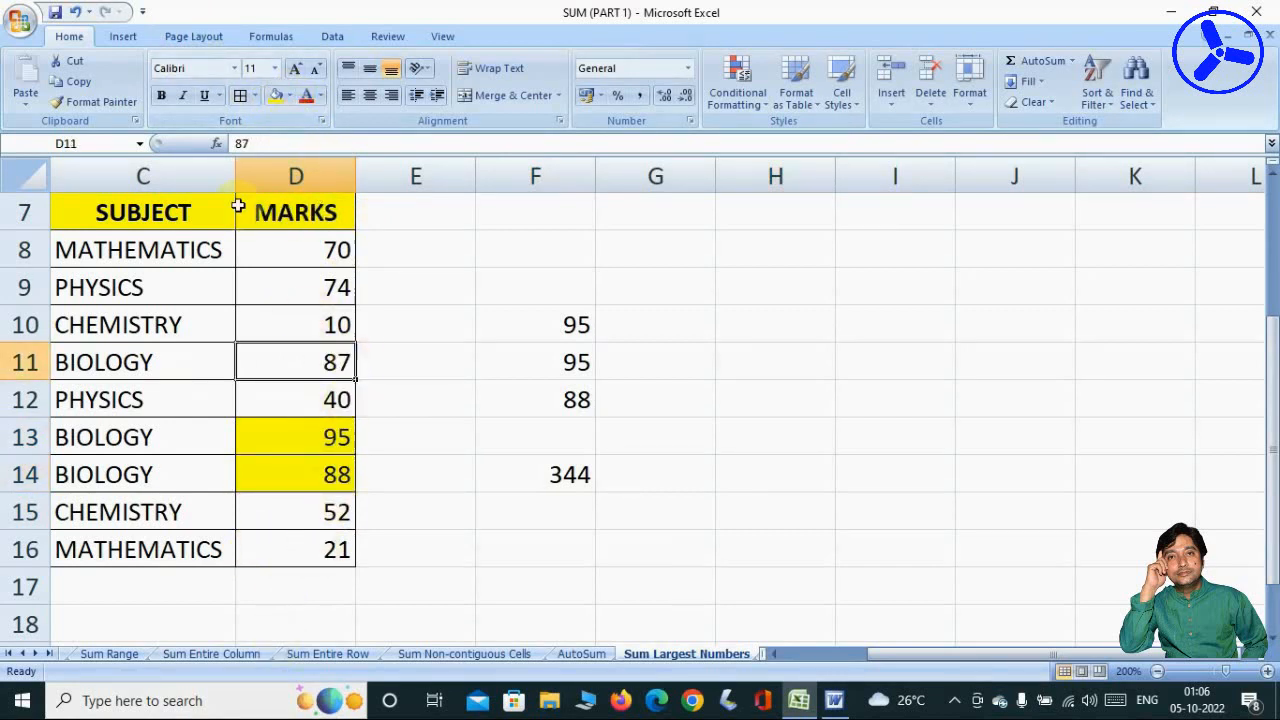
left_click(273, 97)
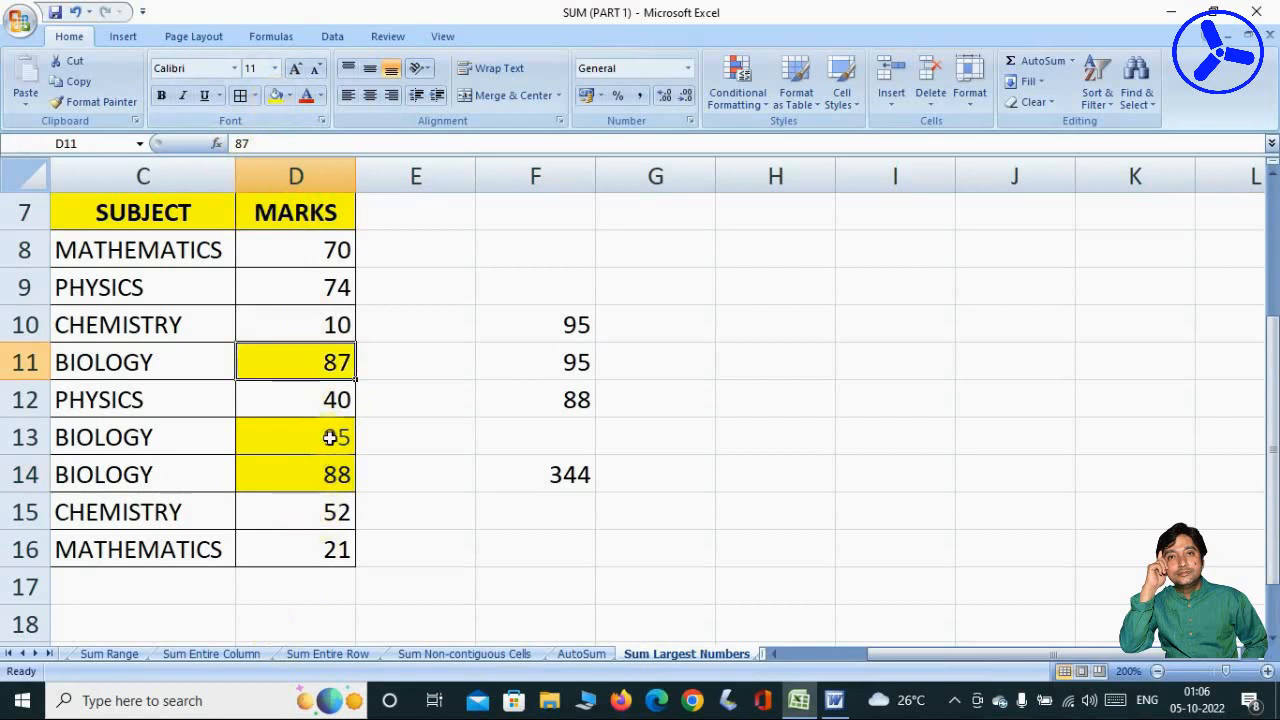
left_click(335, 288)
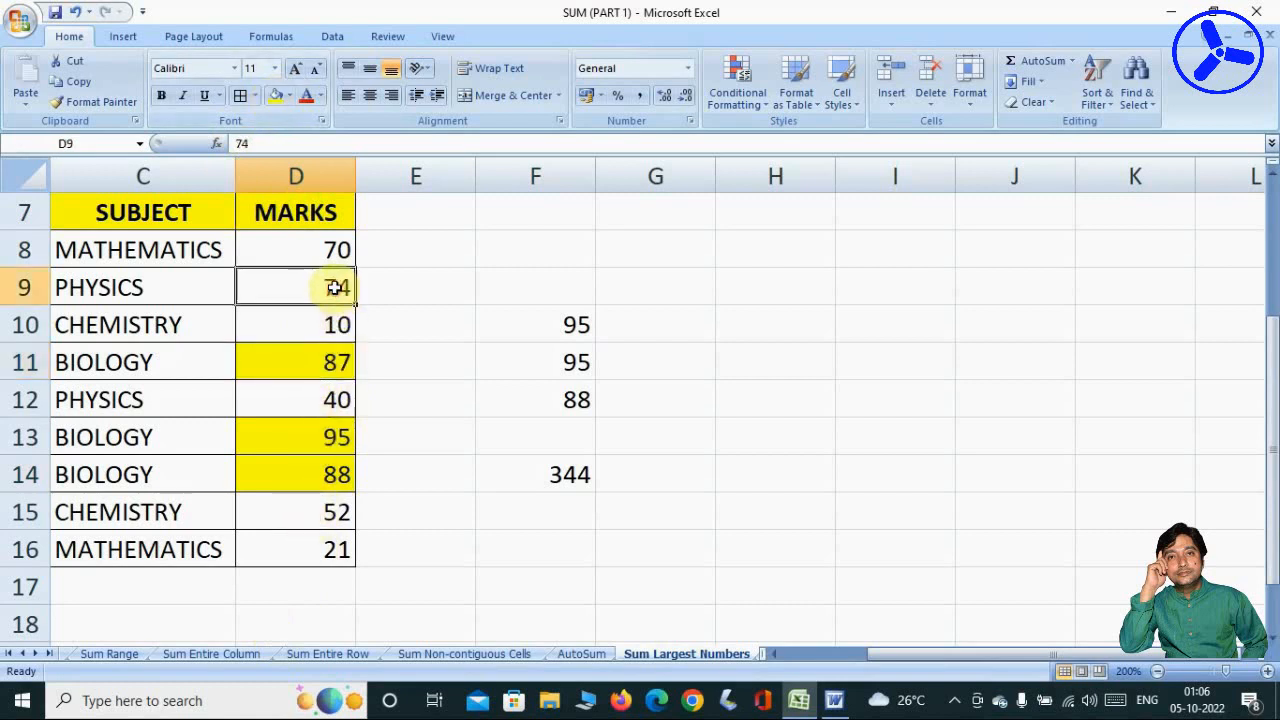
left_click(277, 96)
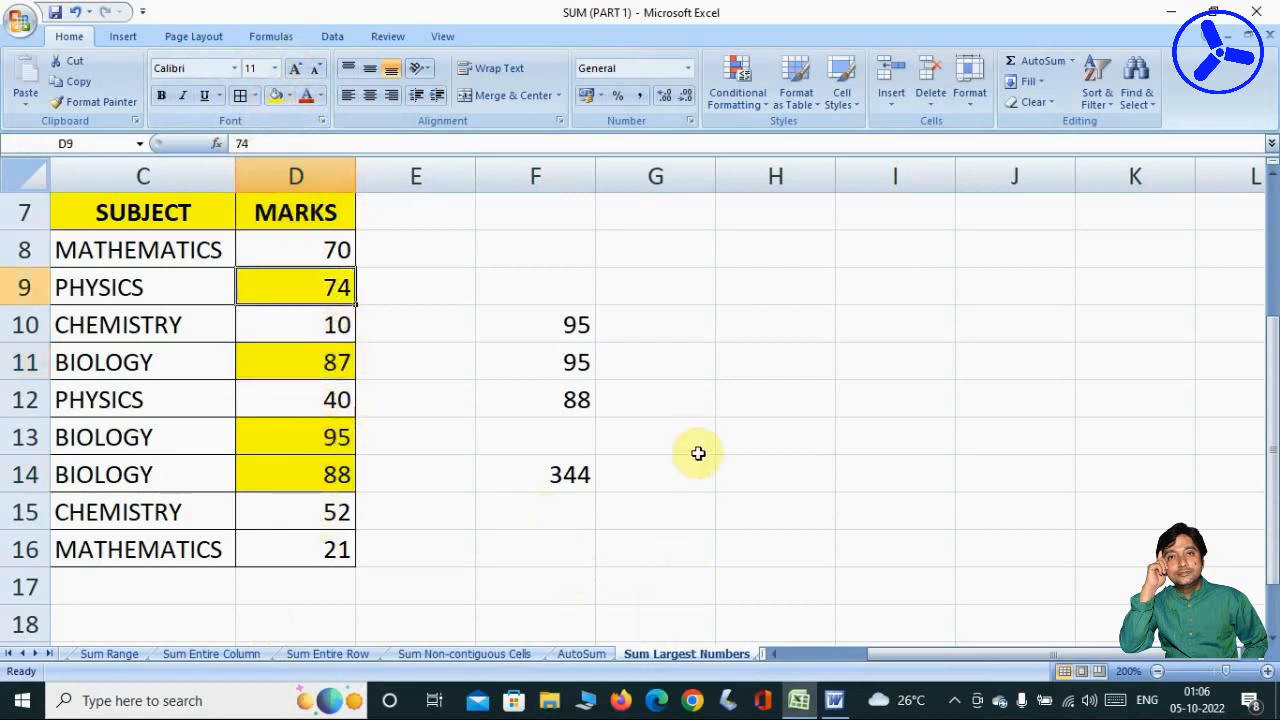
- Cross-check the sum of the four highlighted marks in cell H14 with the formula =D9+D11+D13+D14
left_click(752, 483)
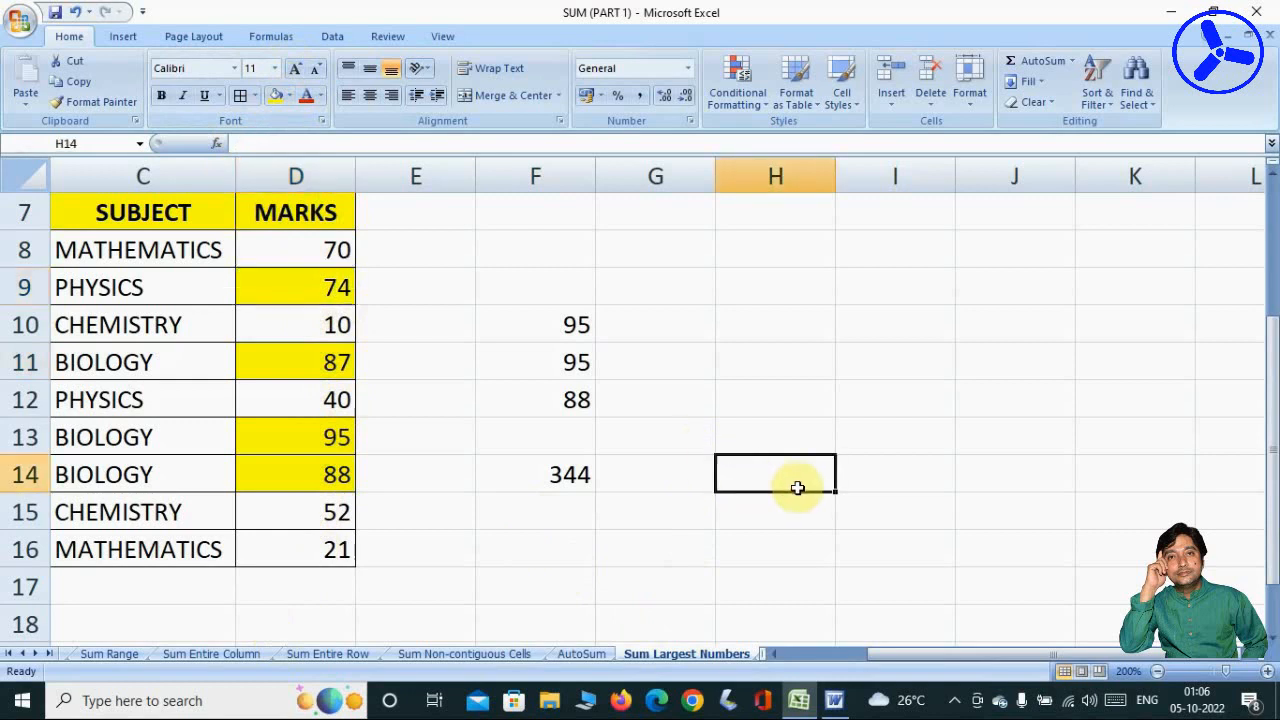
type("=")
left_click(284, 287)
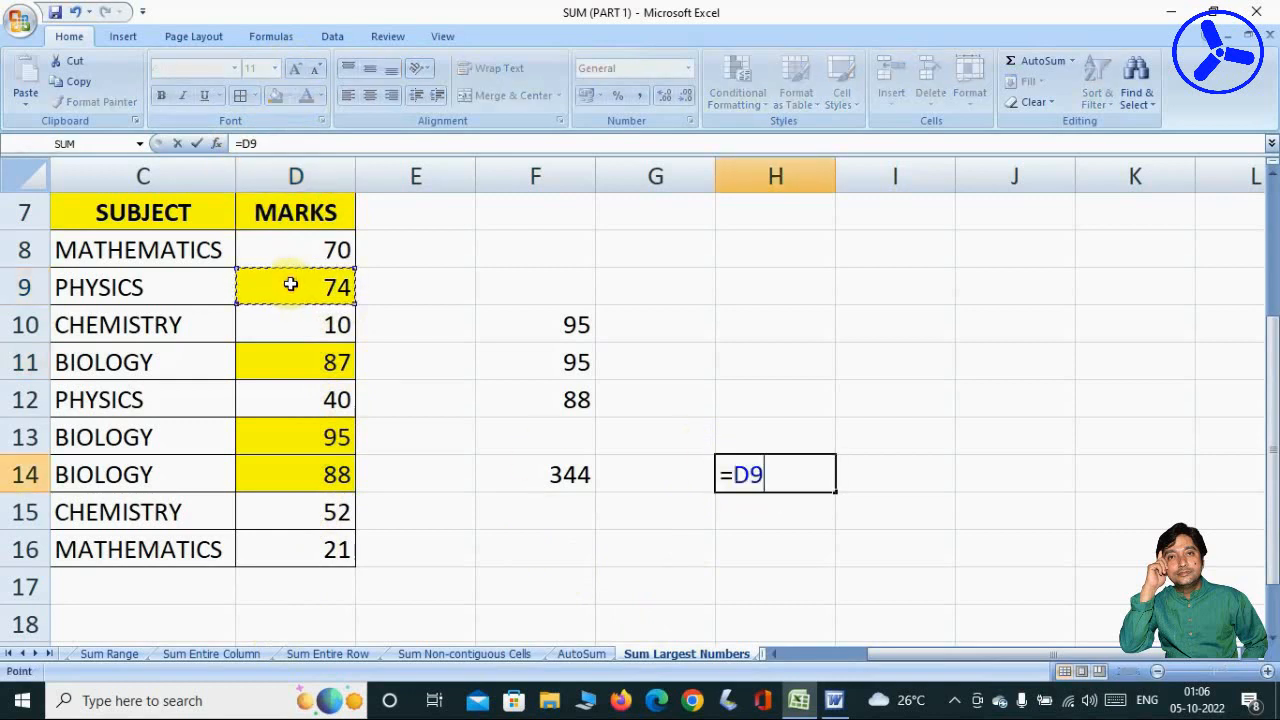
type("+")
left_click(290, 366)
type("+")
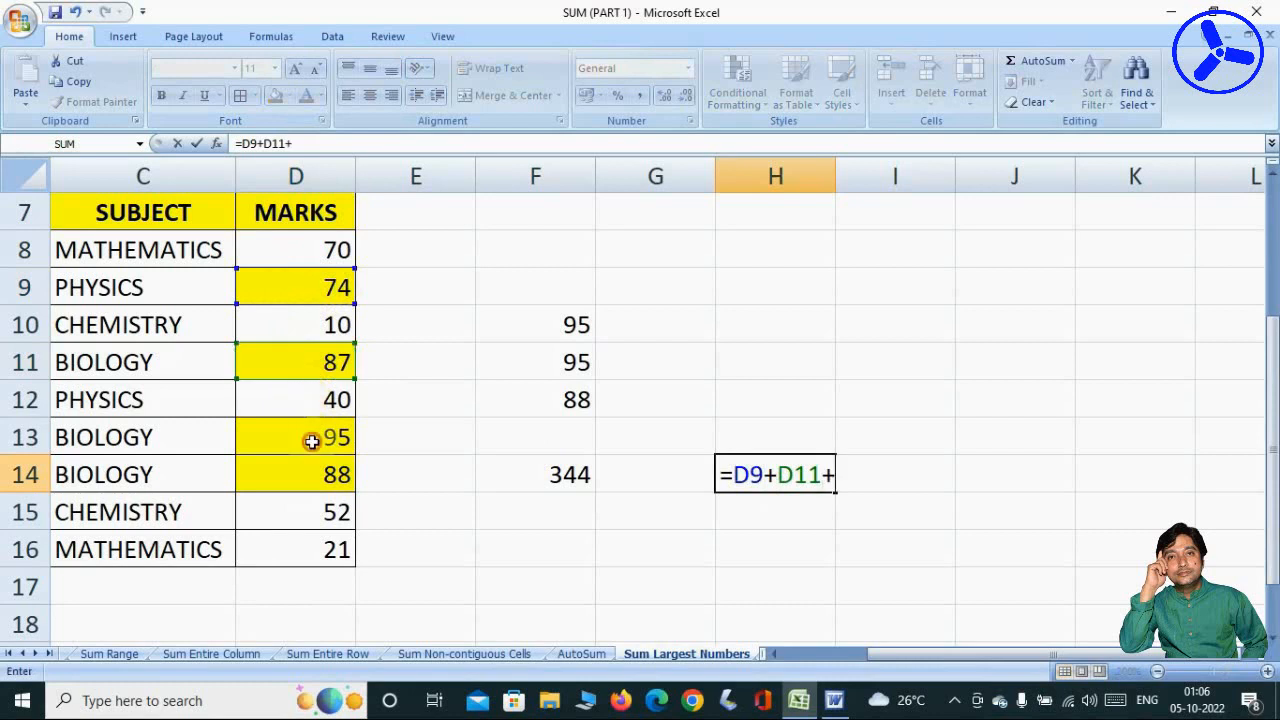
left_click(312, 441)
type("+")
left_click(330, 475)
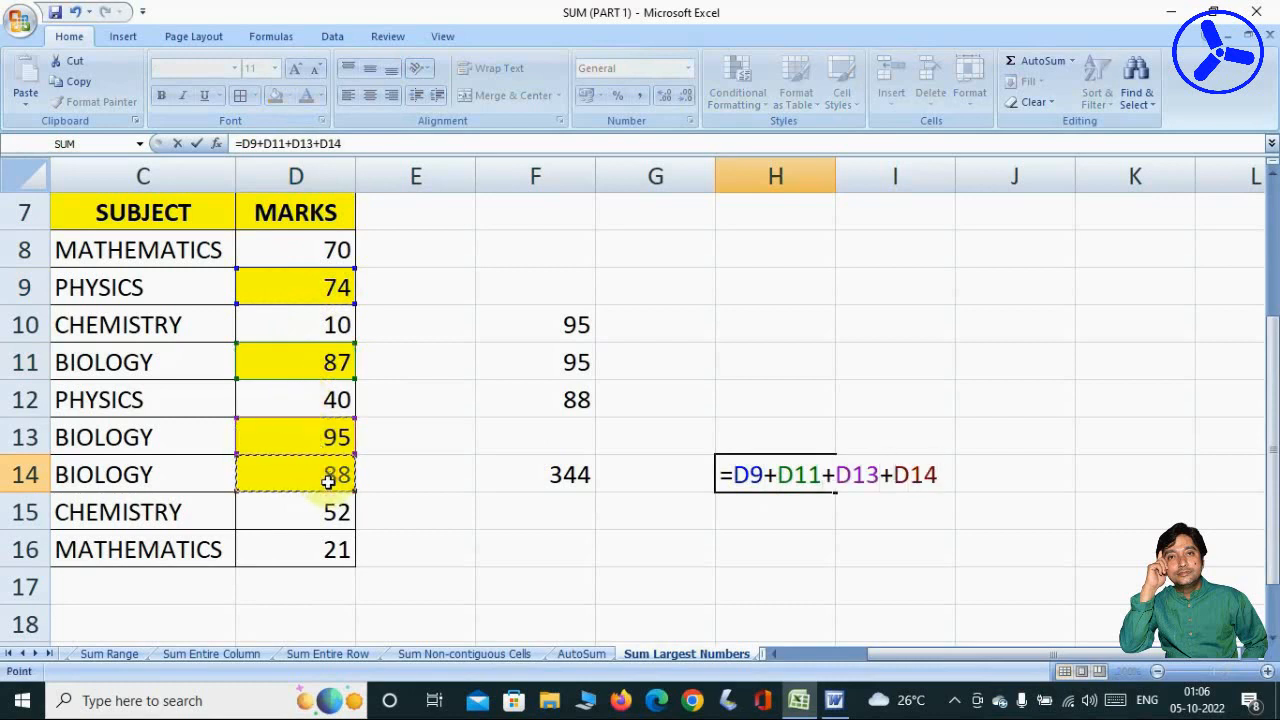
key("Return")
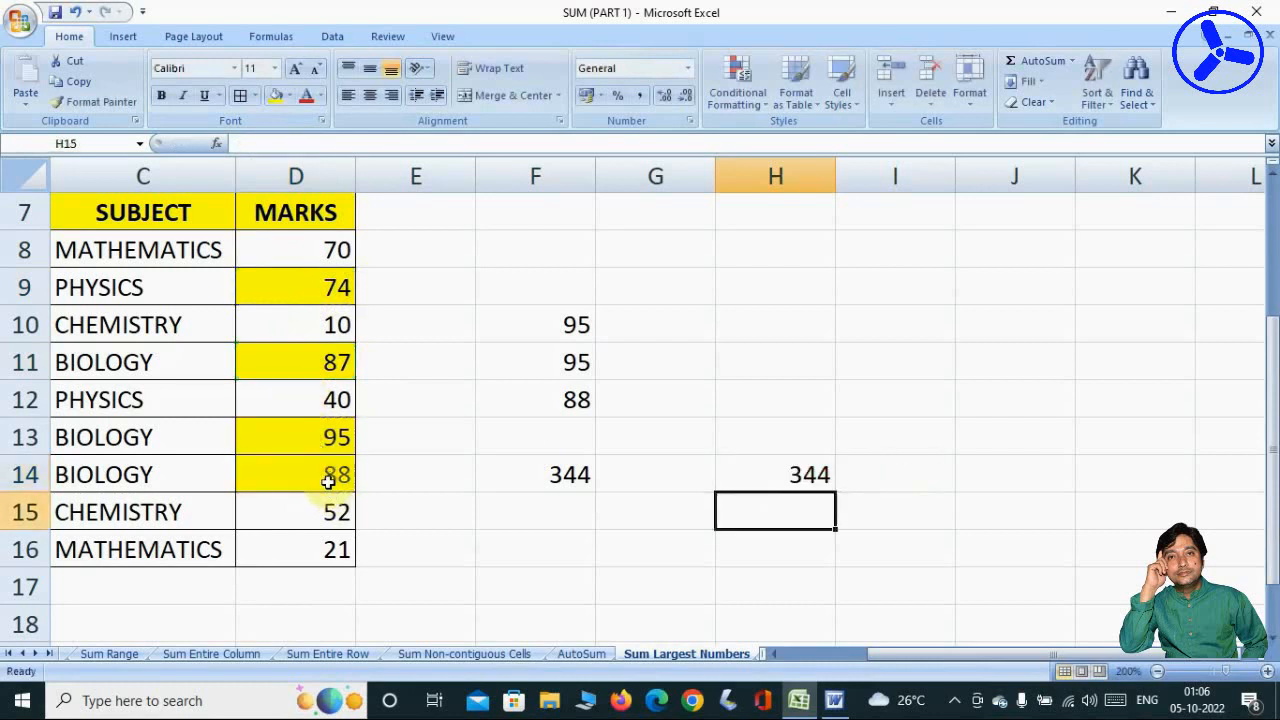
- Review the SUM and LARGE formula in cell F14 without changing it
left_click(539, 456)
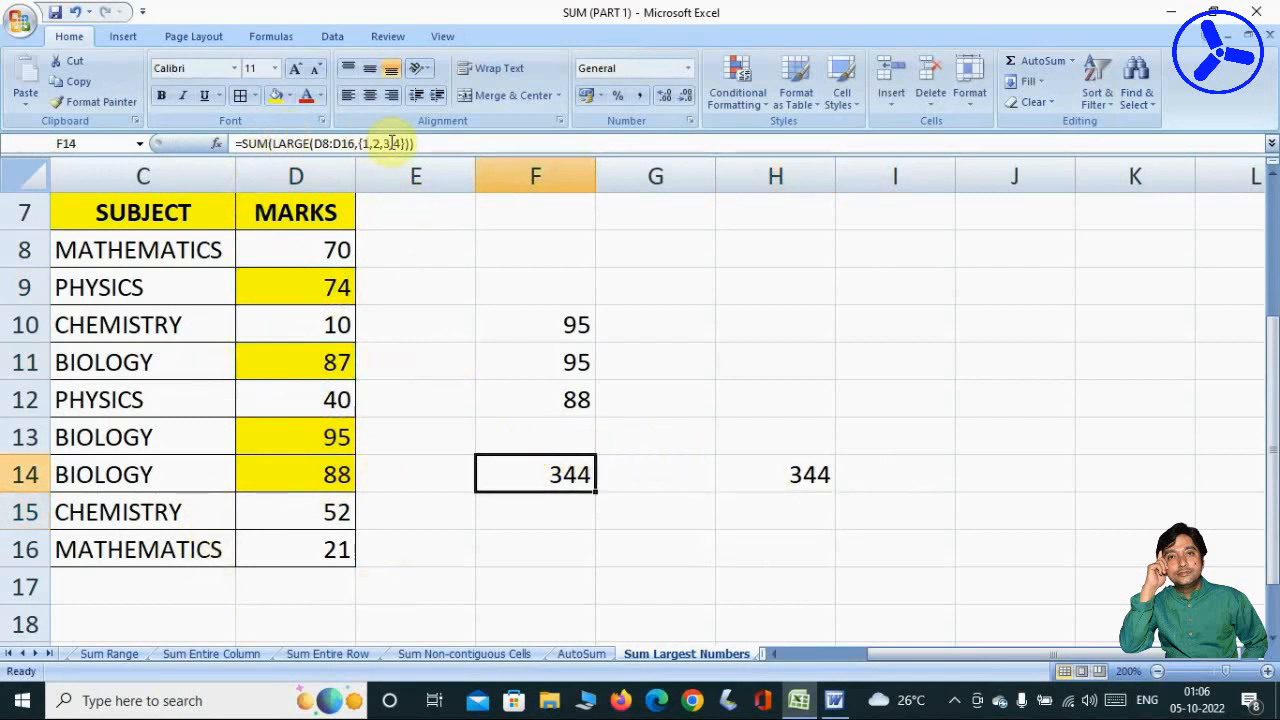
left_click(455, 143)
double_click(548, 475)
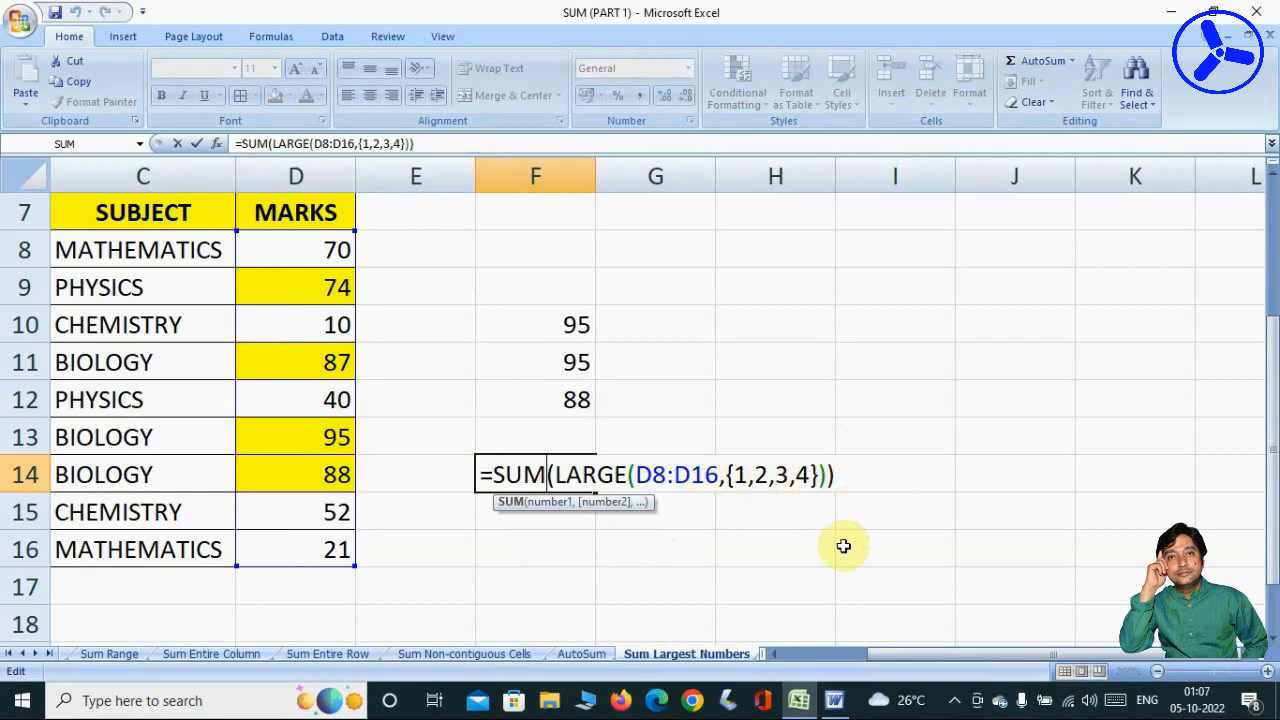
key("Return")
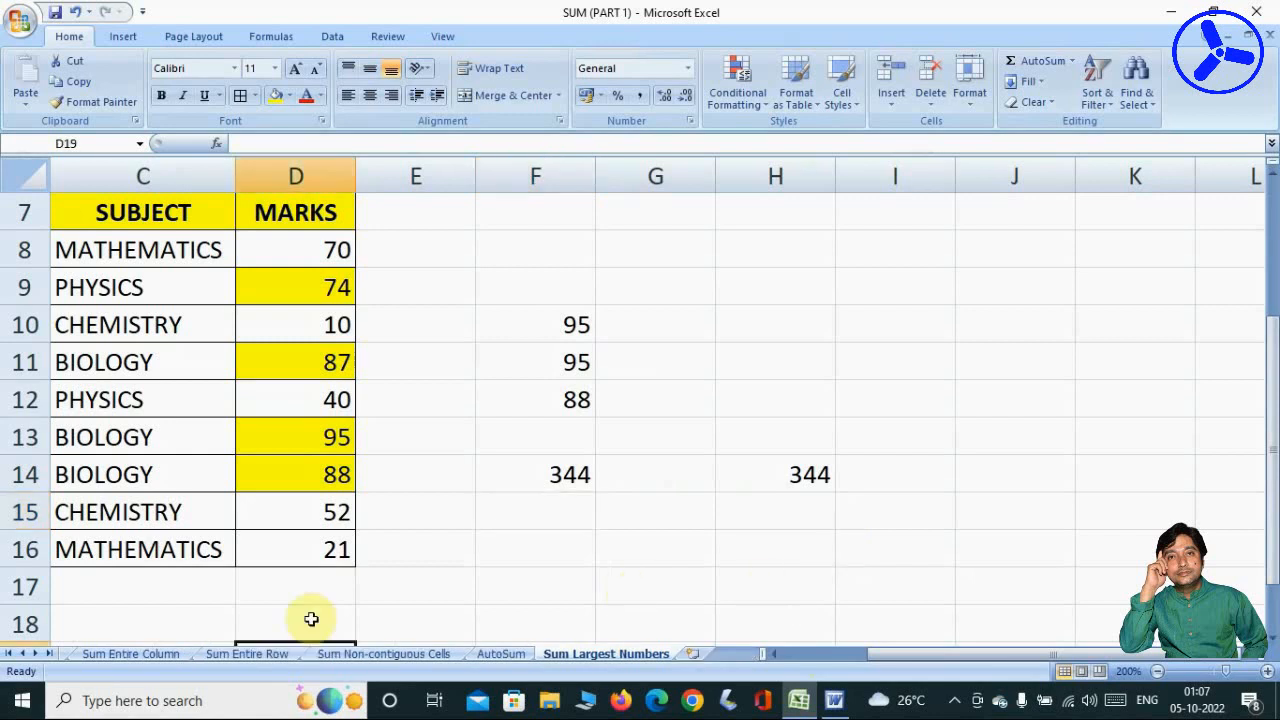
- Review the worksheets in order, from DIFFERENT TYPES and Sum Range through AutoSum to Sum Largest Numbers
left_click(10, 653)
left_click(95, 654)
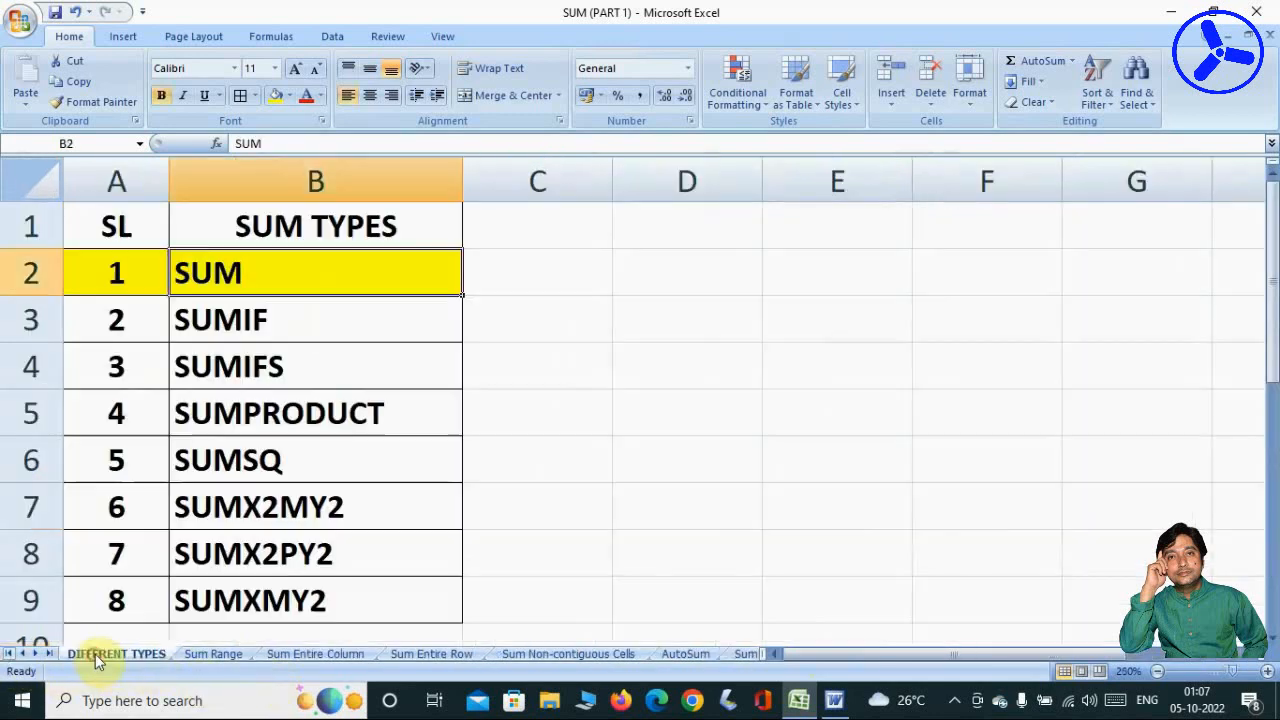
left_click(212, 655)
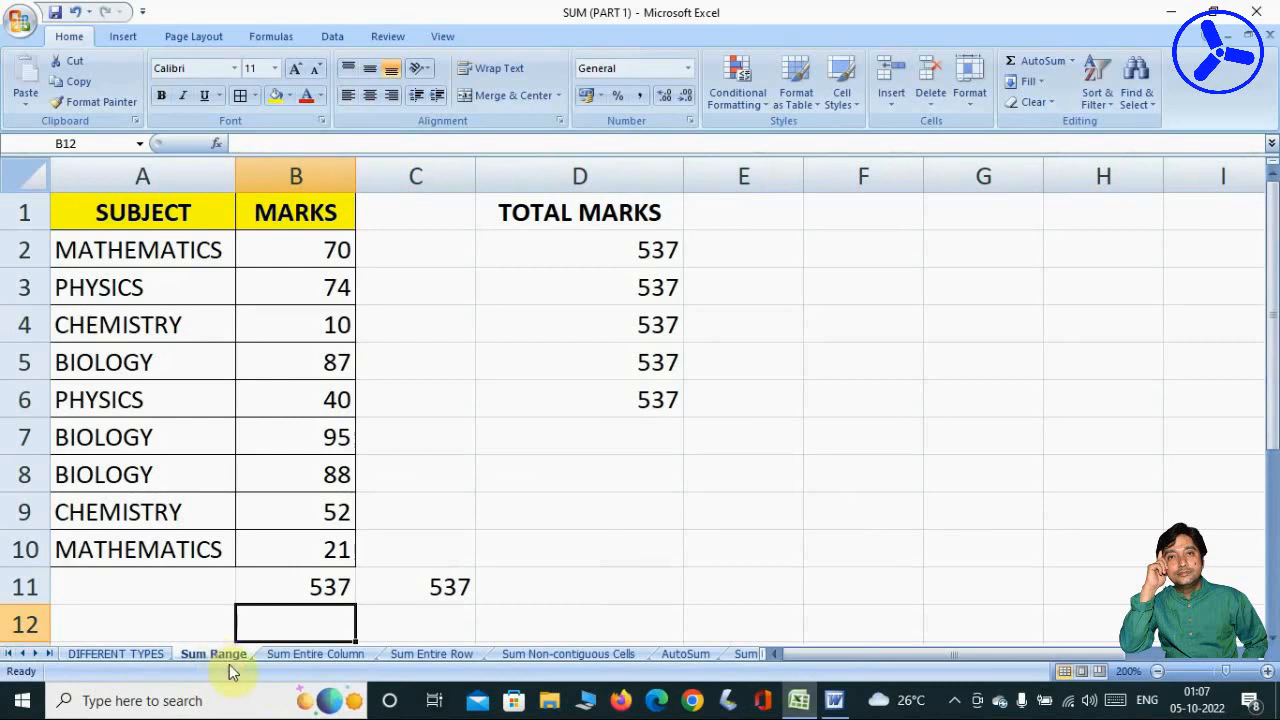
left_click(318, 654)
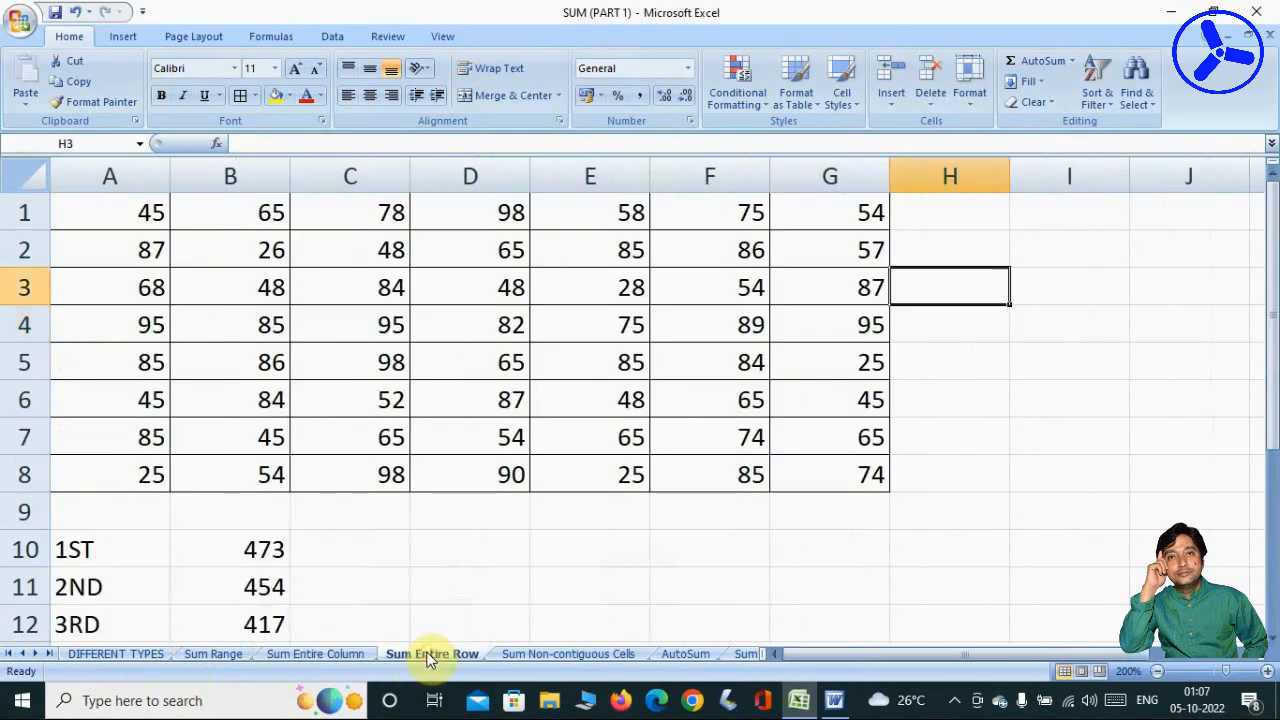
left_click(546, 654)
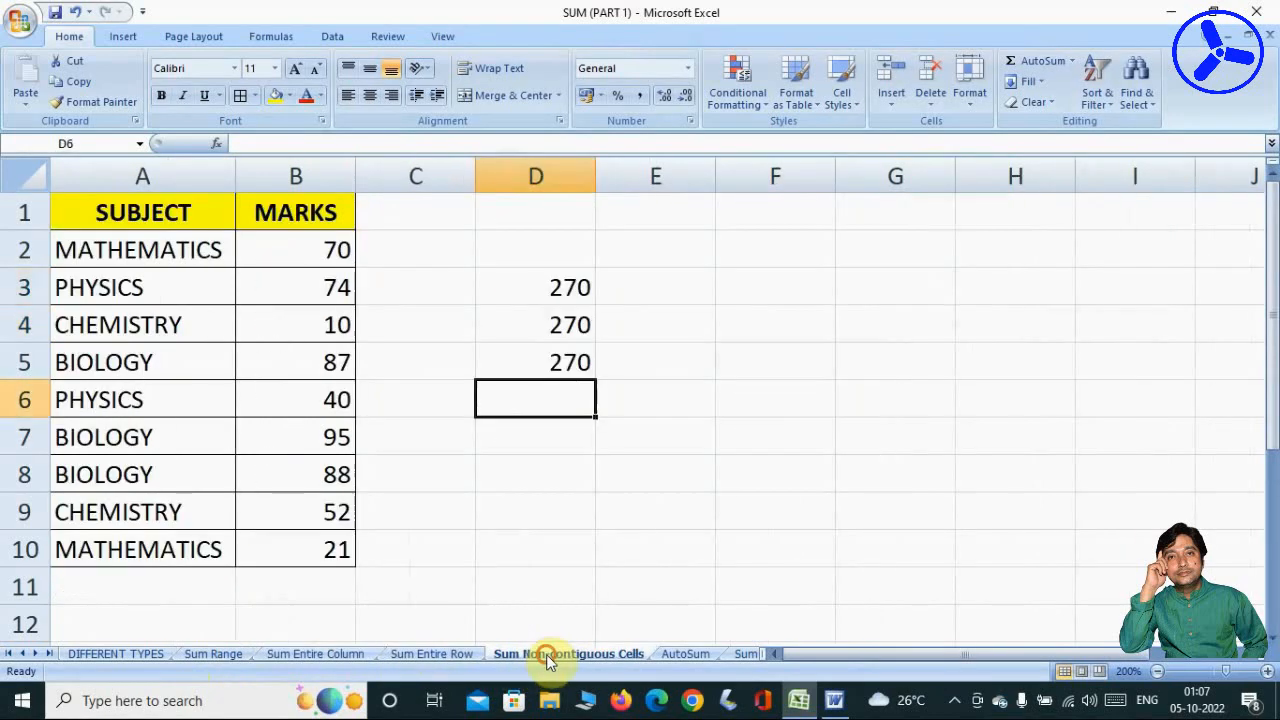
left_click(688, 655)
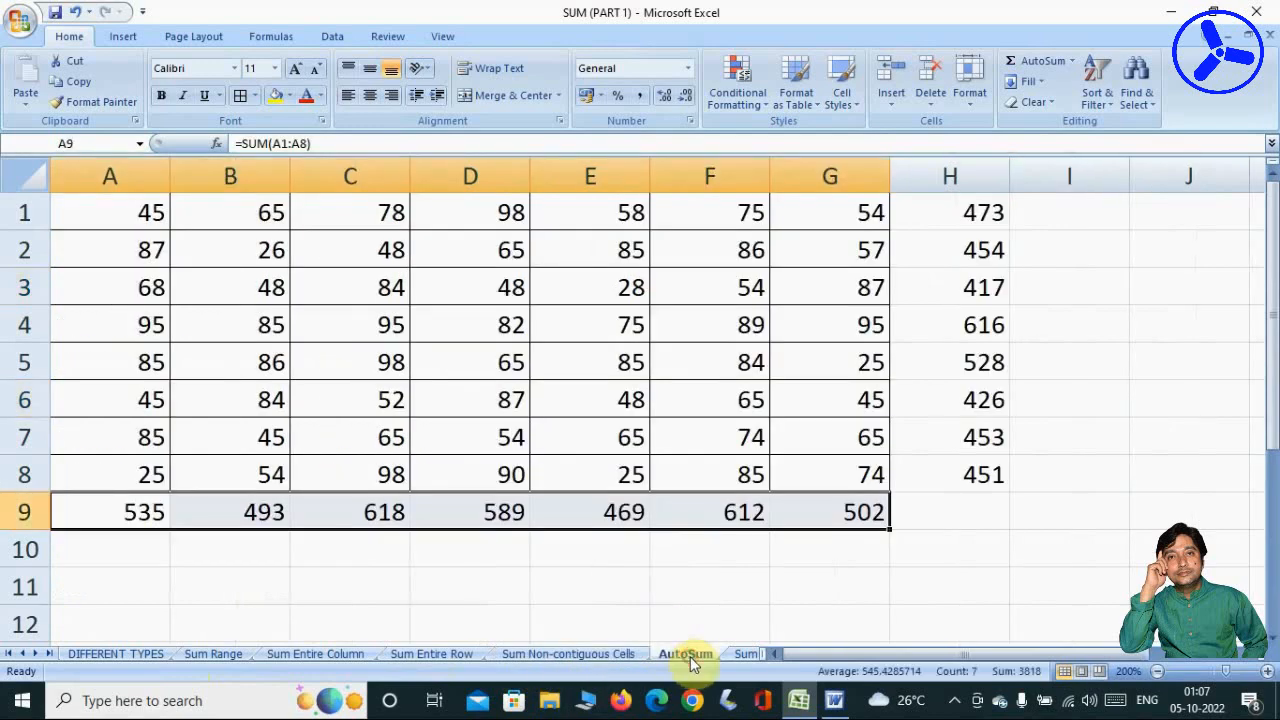
left_click(747, 654)
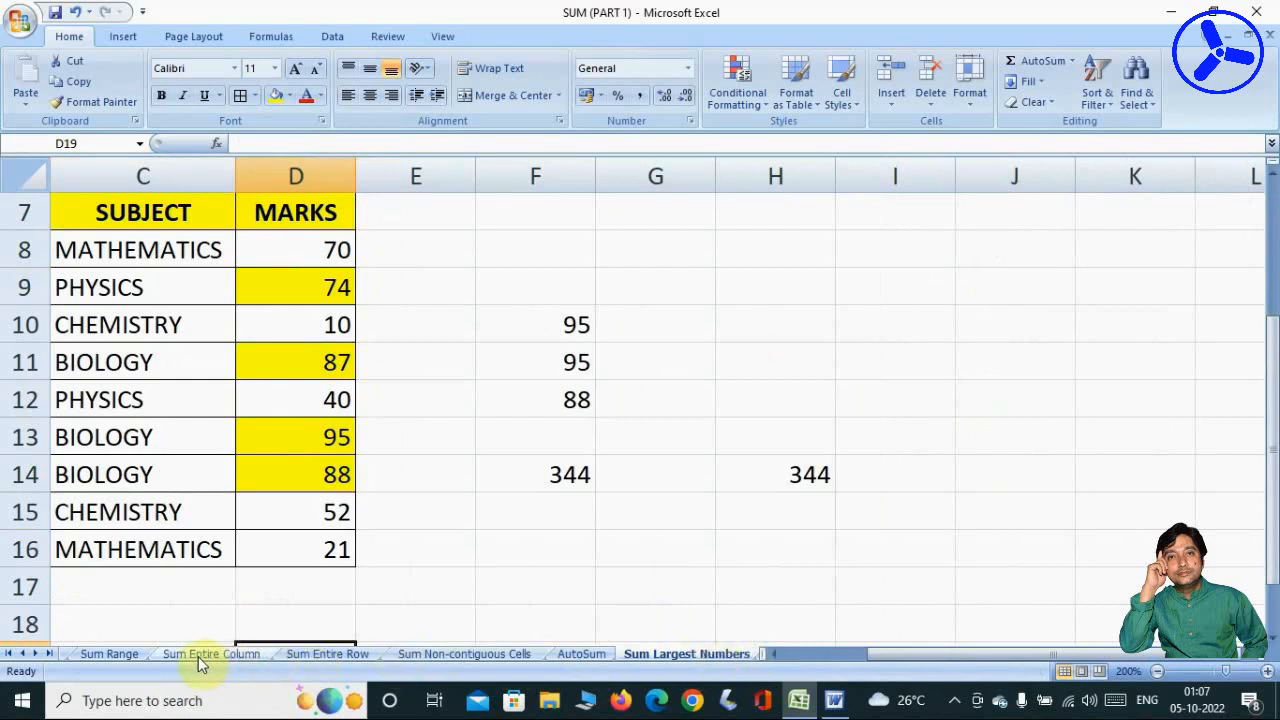
- On the Sum Range sheet, re-enter the marks total in cell B11 with AutoSum over B2:B10
left_click(95, 657)
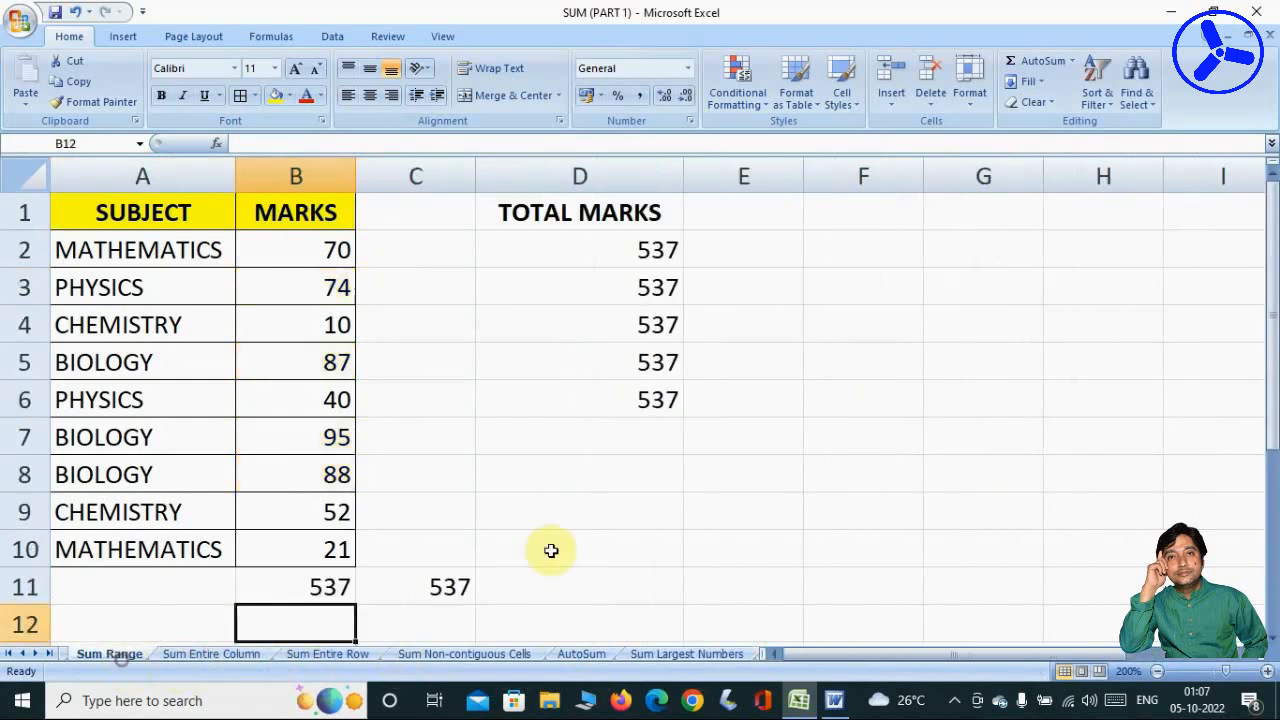
left_click(310, 584)
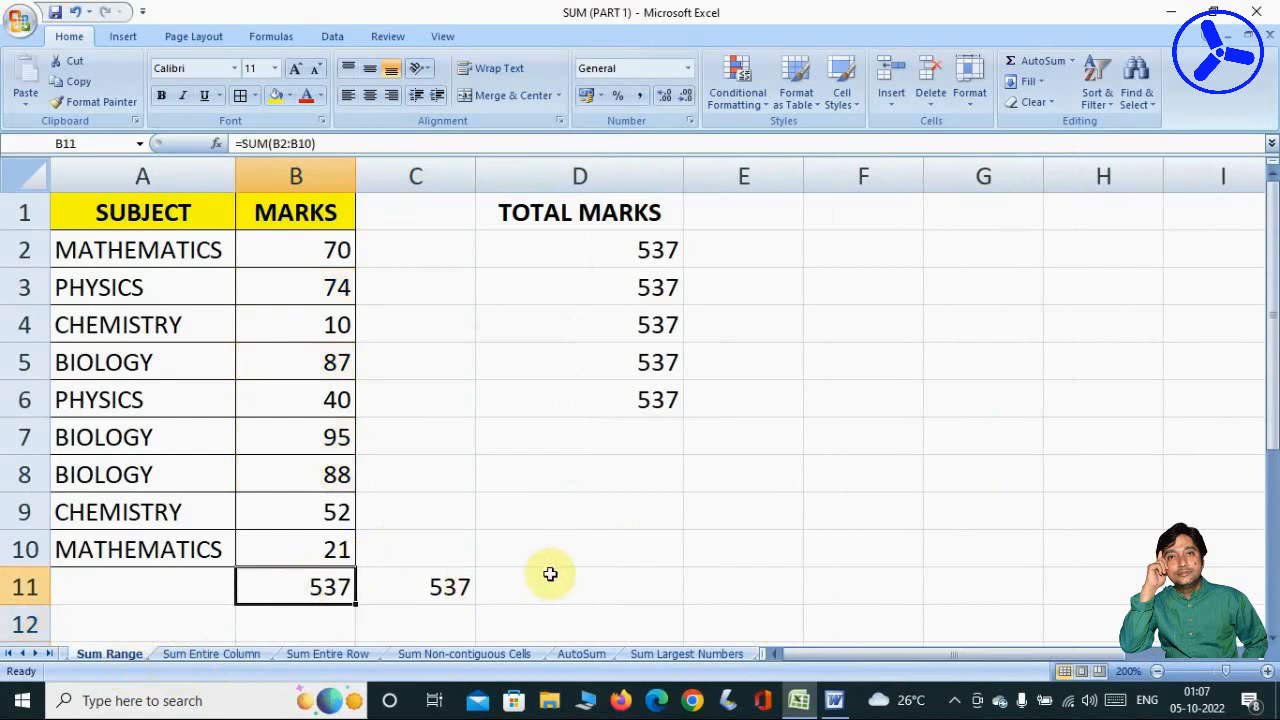
key("alt")
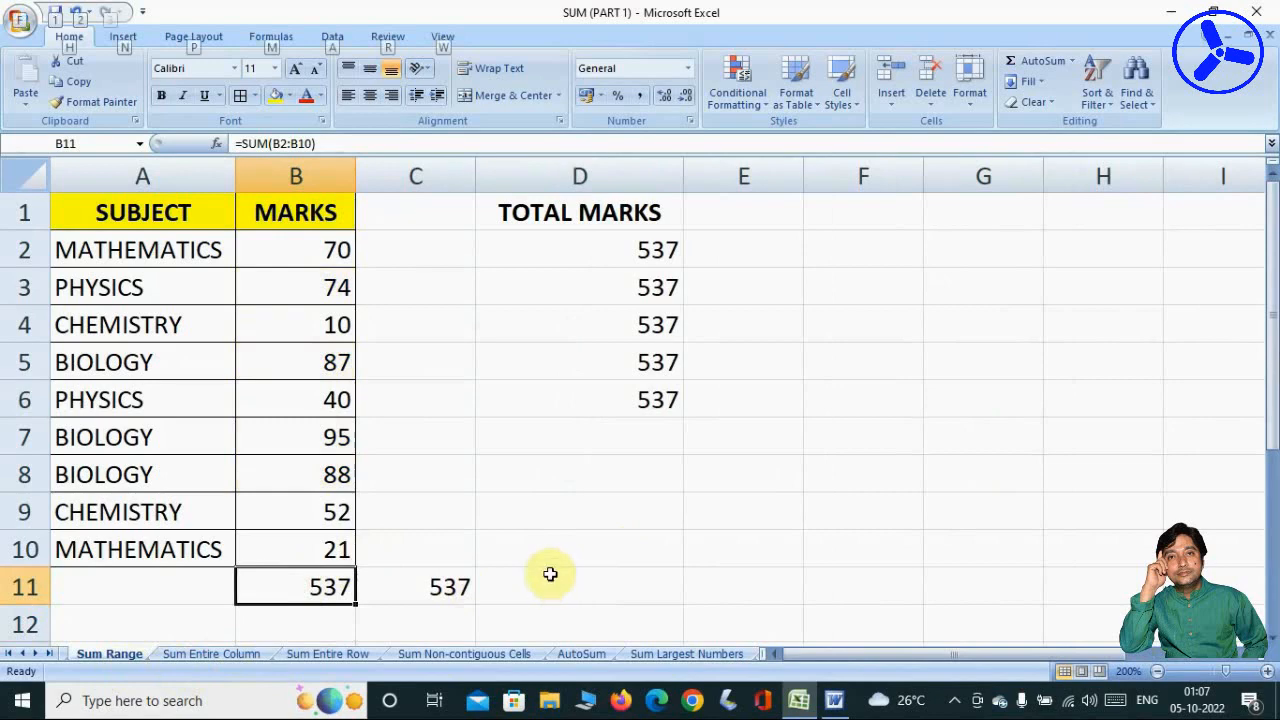
key("alt+equal")
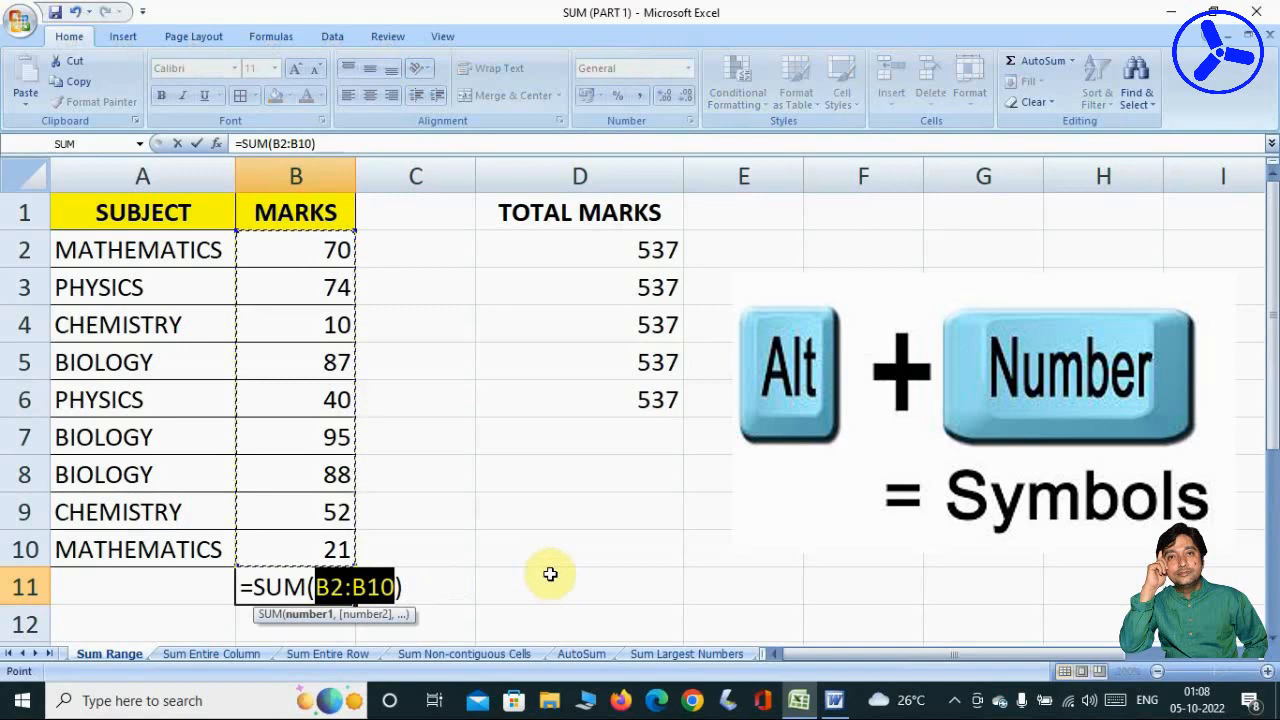
key("Return")
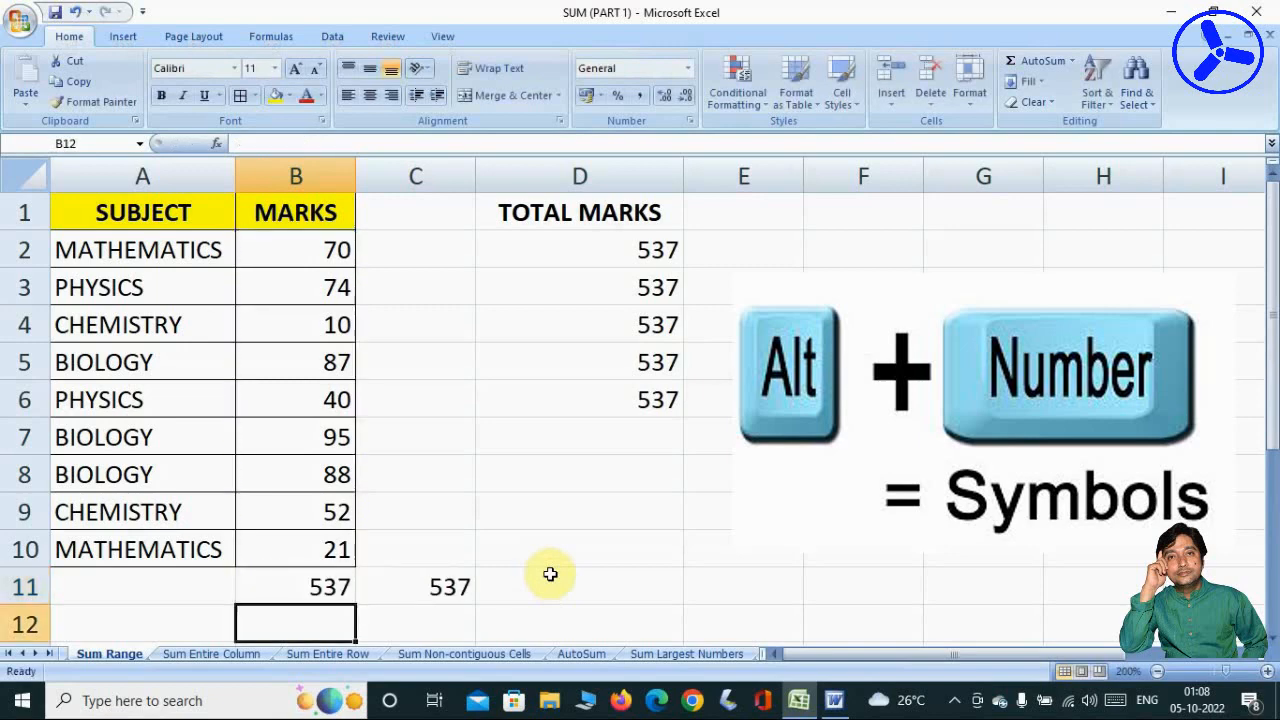
- Clear the Physics mark in B6 and redo the AutoSum in B11, extending its range to B2:B10
left_click(323, 403)
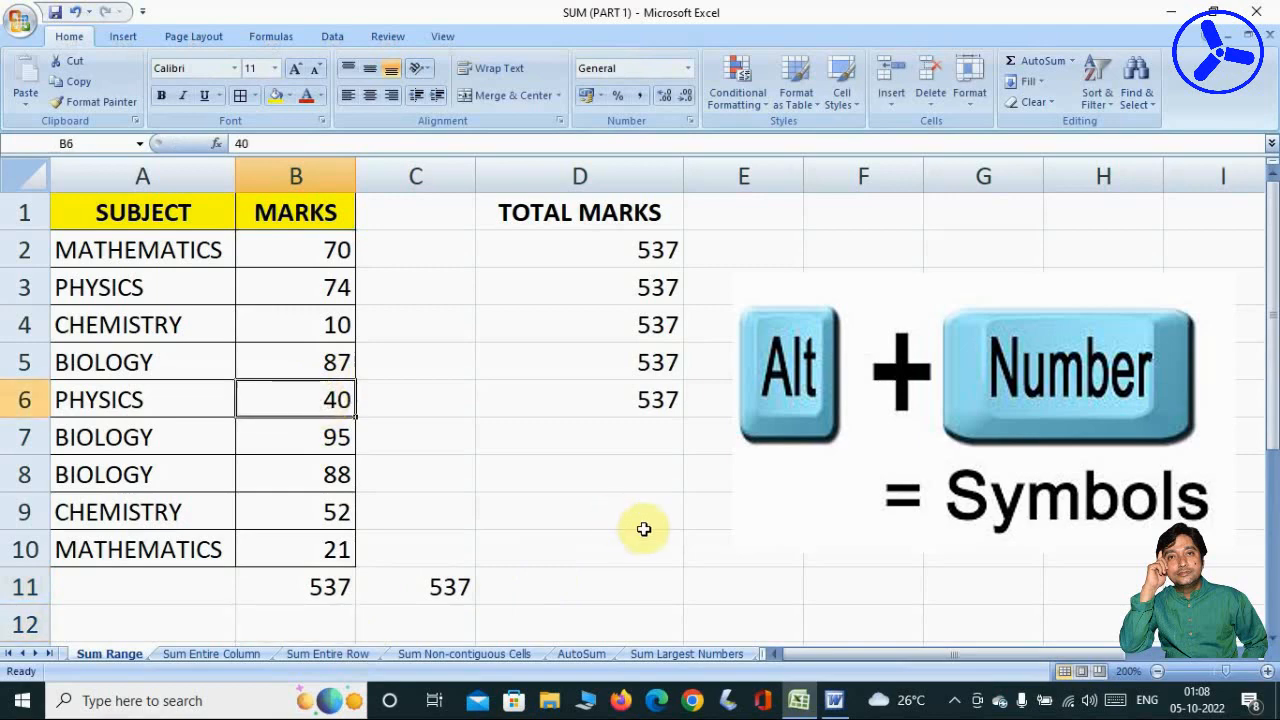
key("Delete")
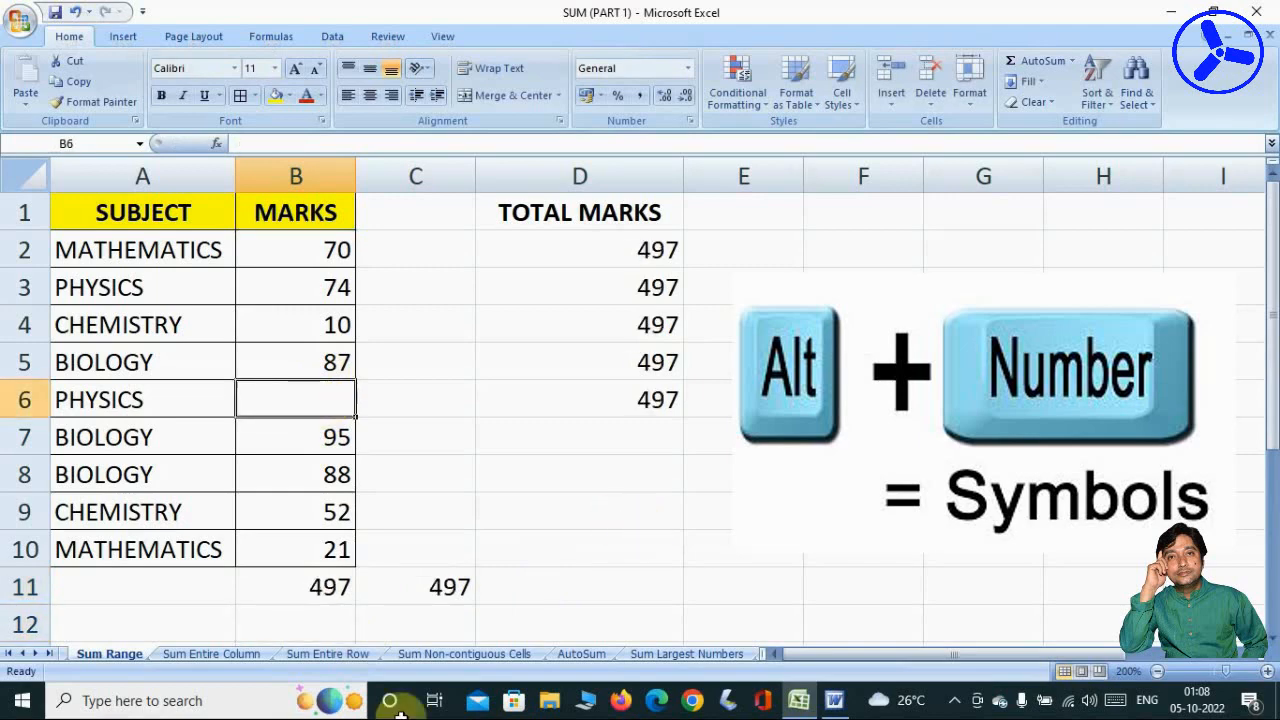
left_click(335, 586)
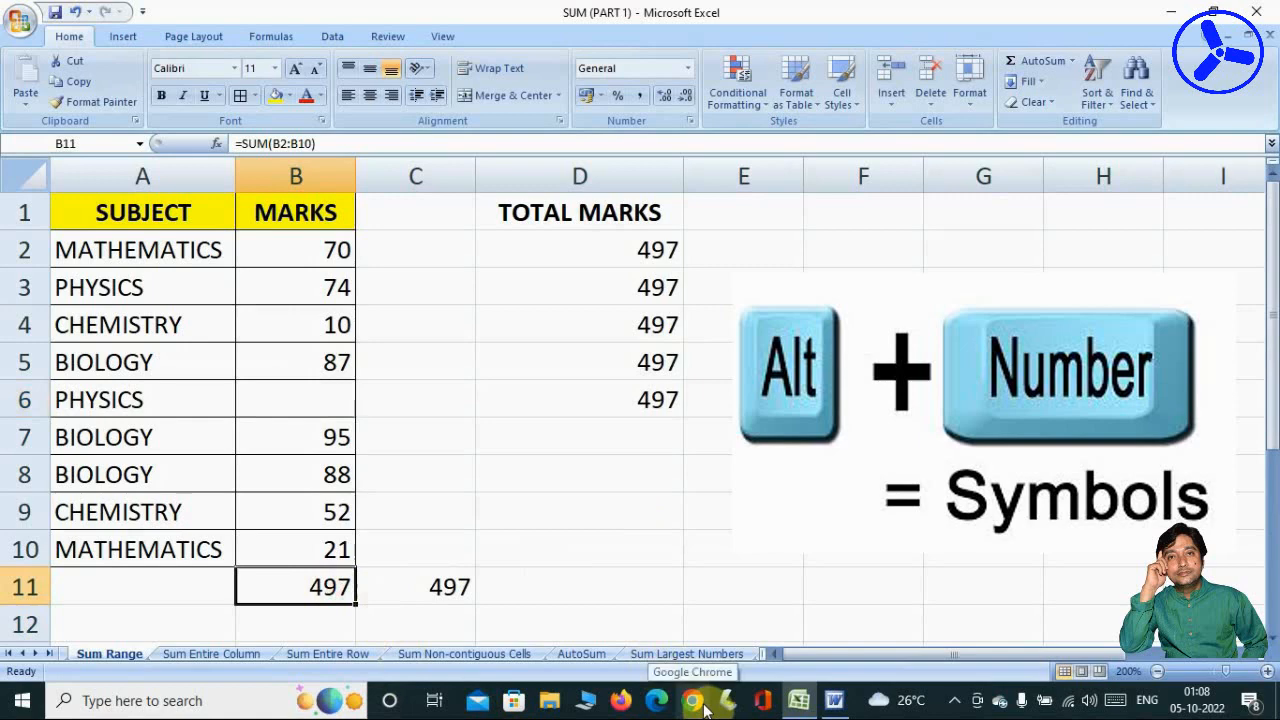
key("alt+equal")
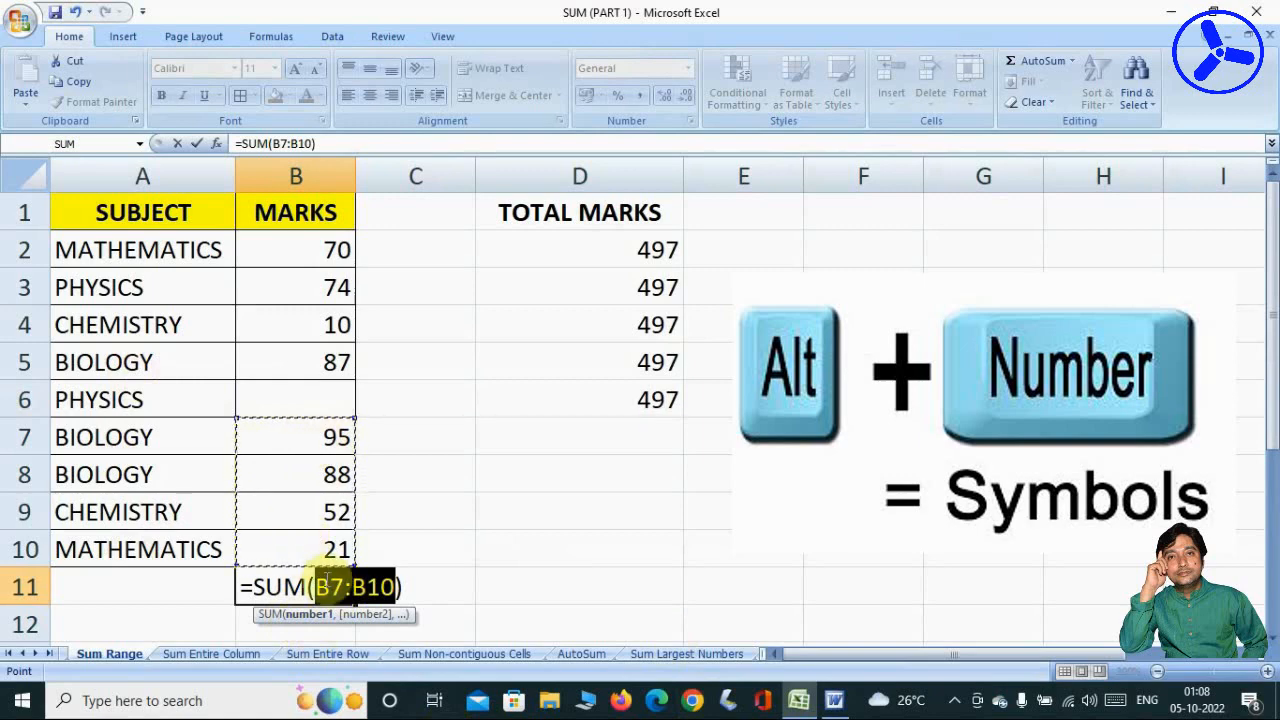
left_click(283, 244)
left_click_drag(283, 244, 277, 544)
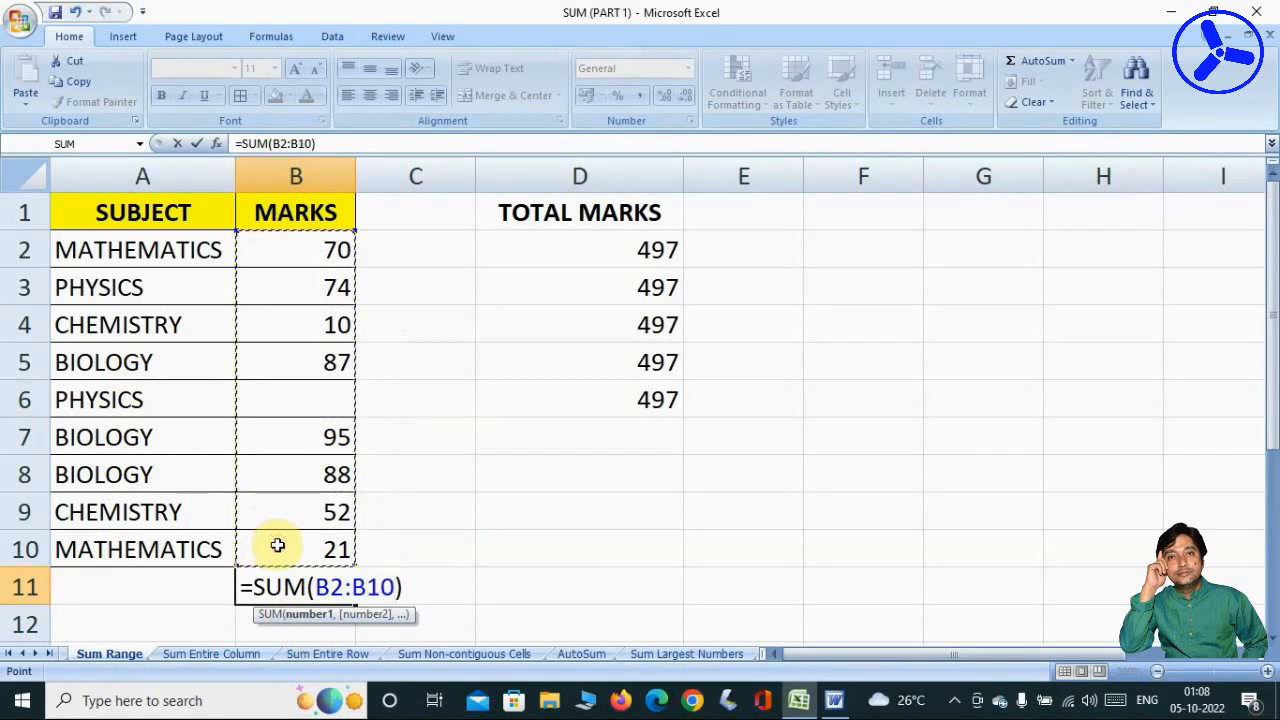
key("Return")
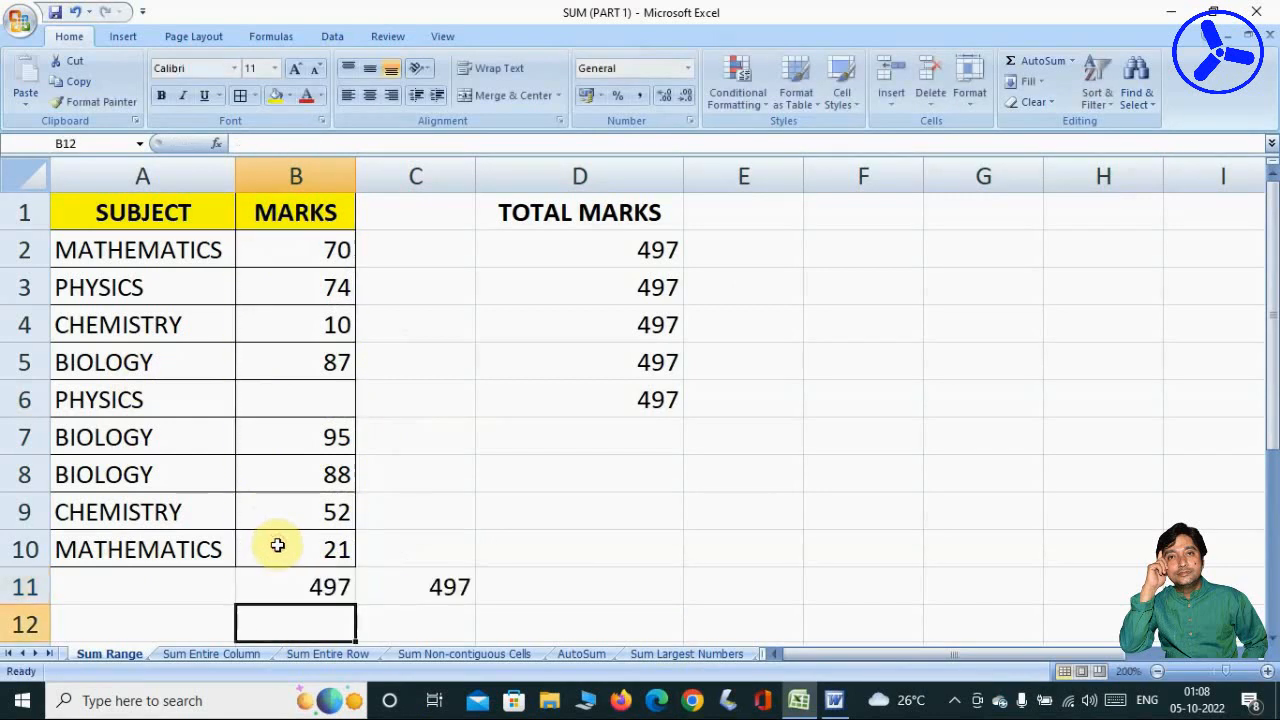
- Enter 40 as the Physics mark in the empty cell B6
left_click(279, 398)
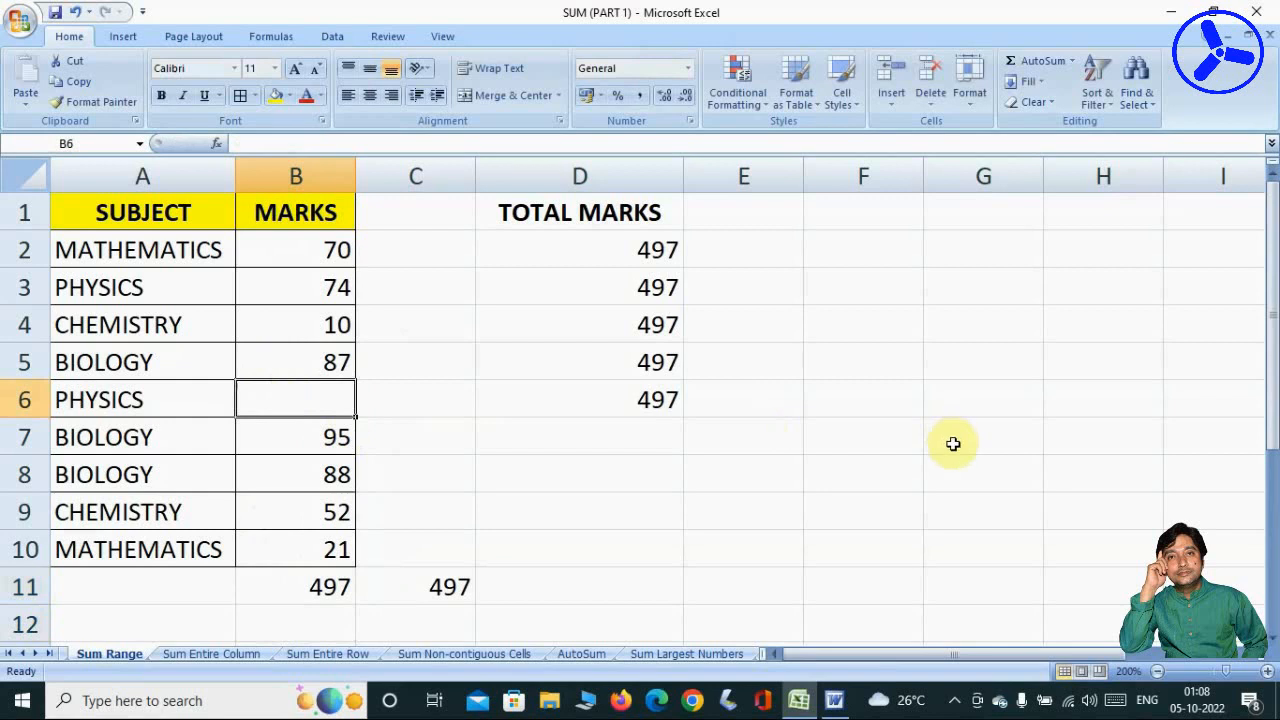
type("40")
key("Return")
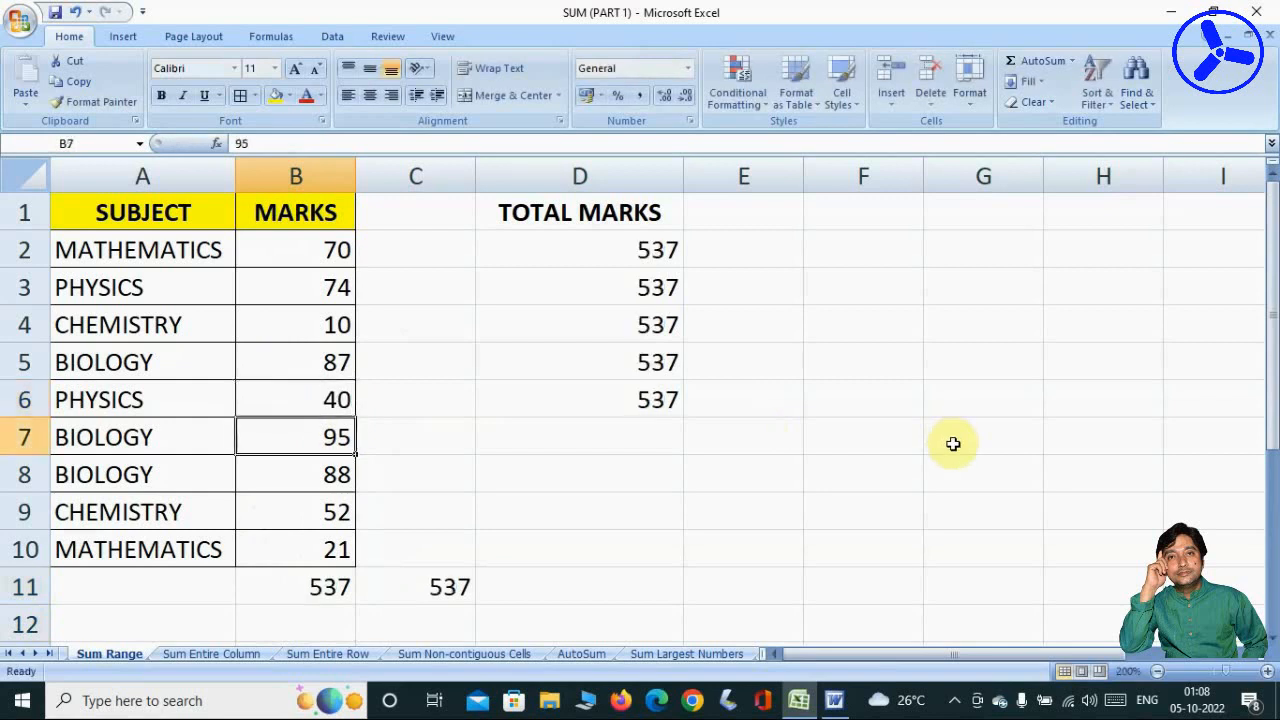